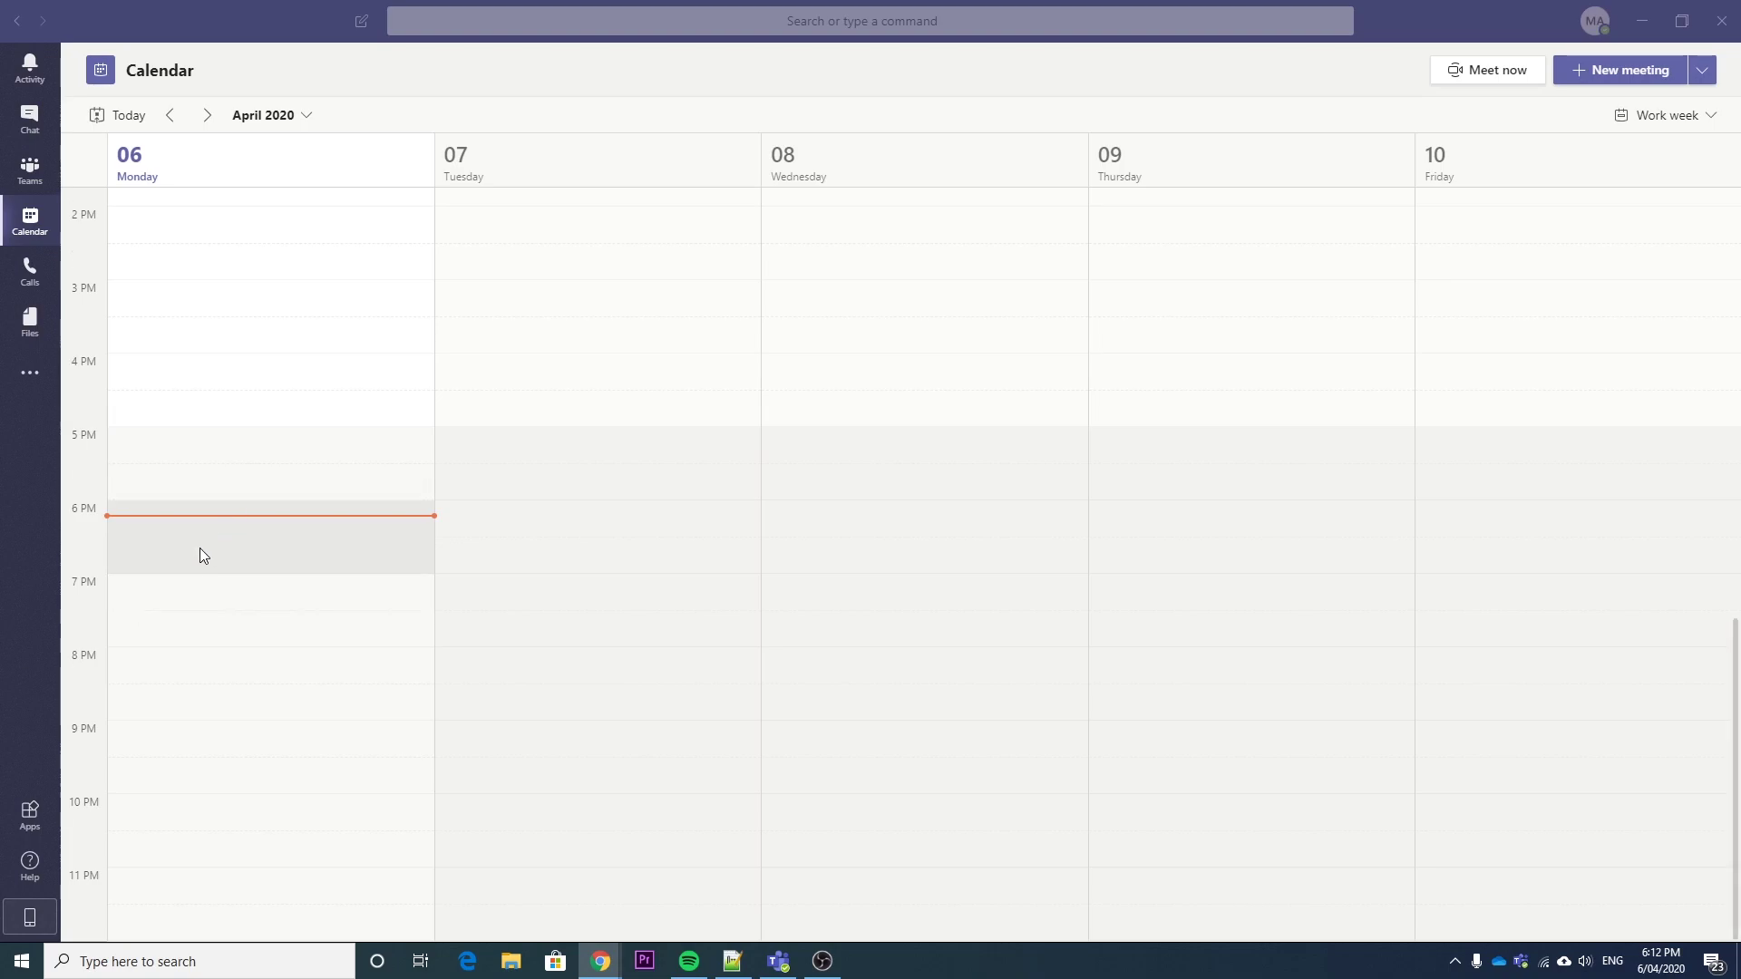
Create a new live event from the calendar and title it "My Live Webinar"
{"action": "left_click", "coordinate": [254, 557]}
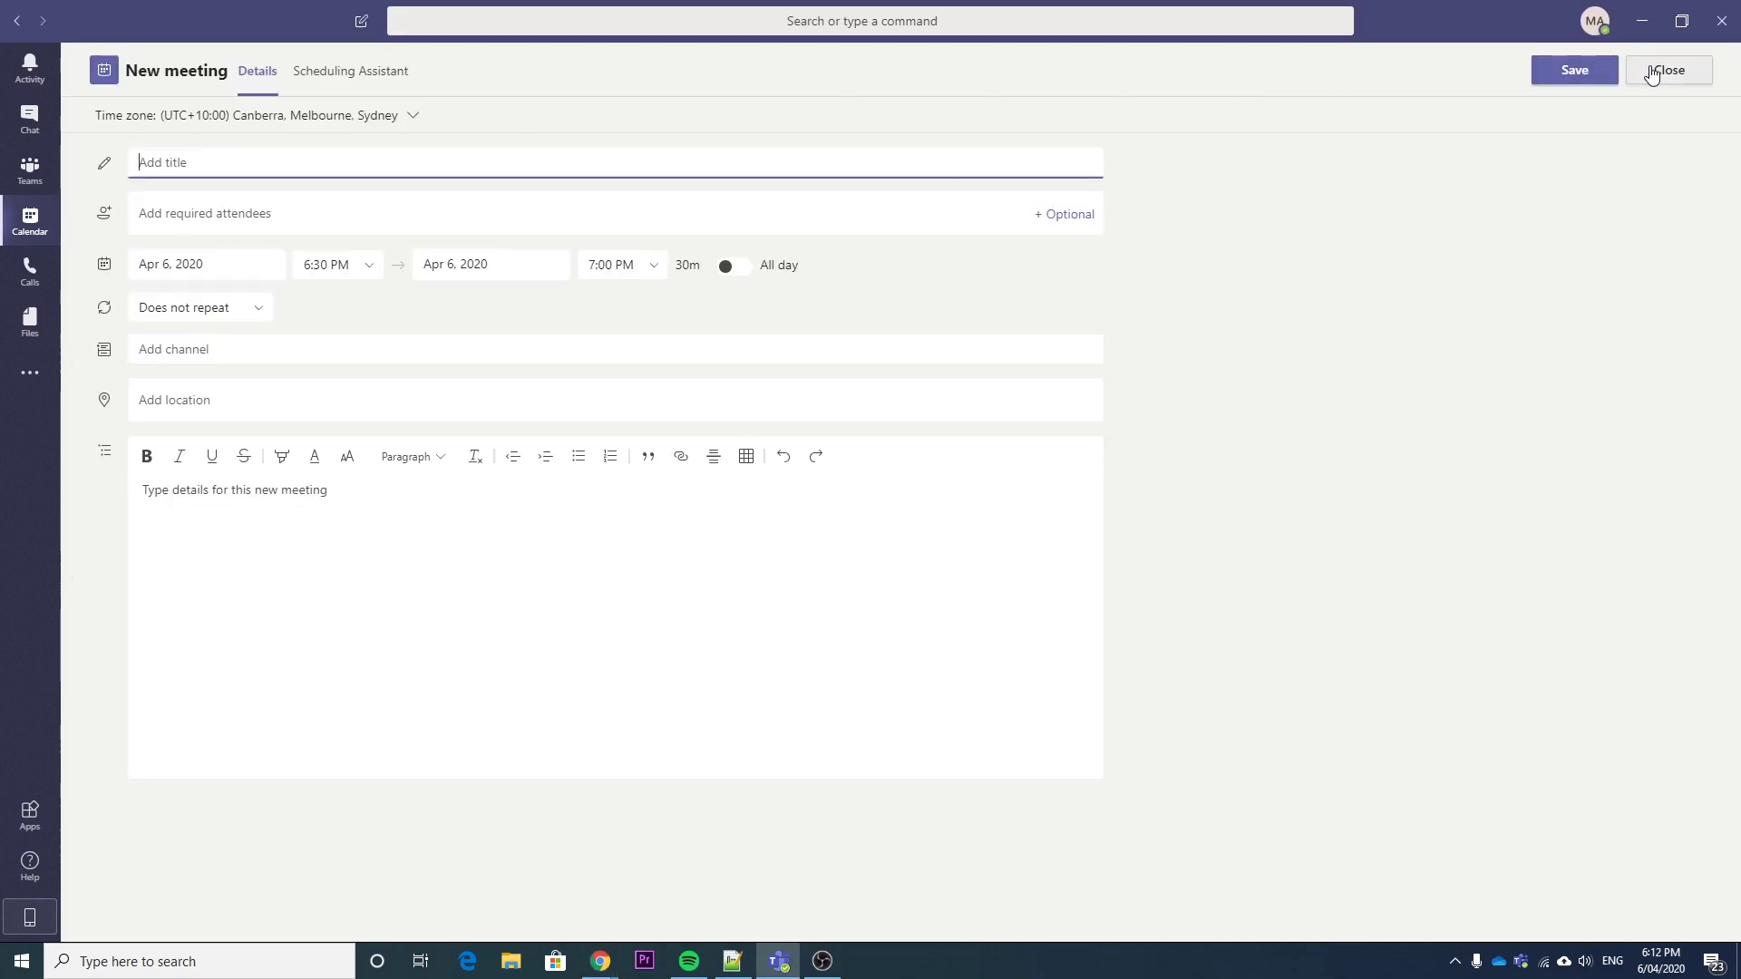
{"action": "left_click", "coordinate": [1652, 74]}
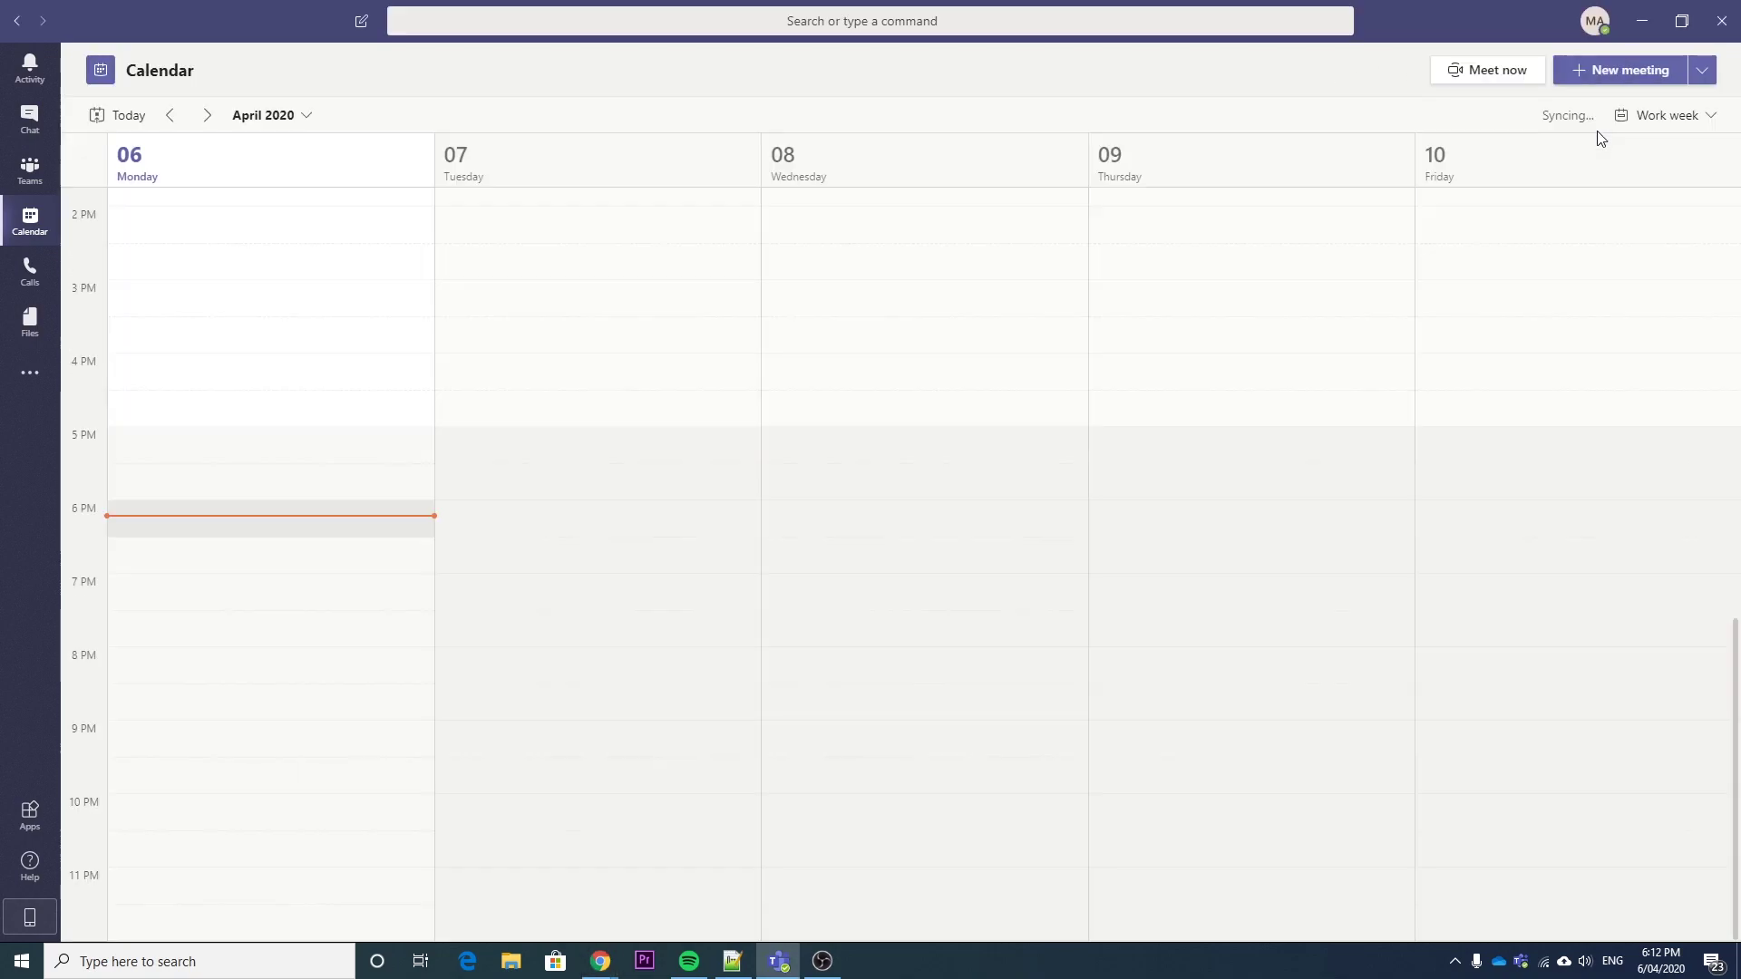
{"action": "left_click", "coordinate": [1705, 76]}
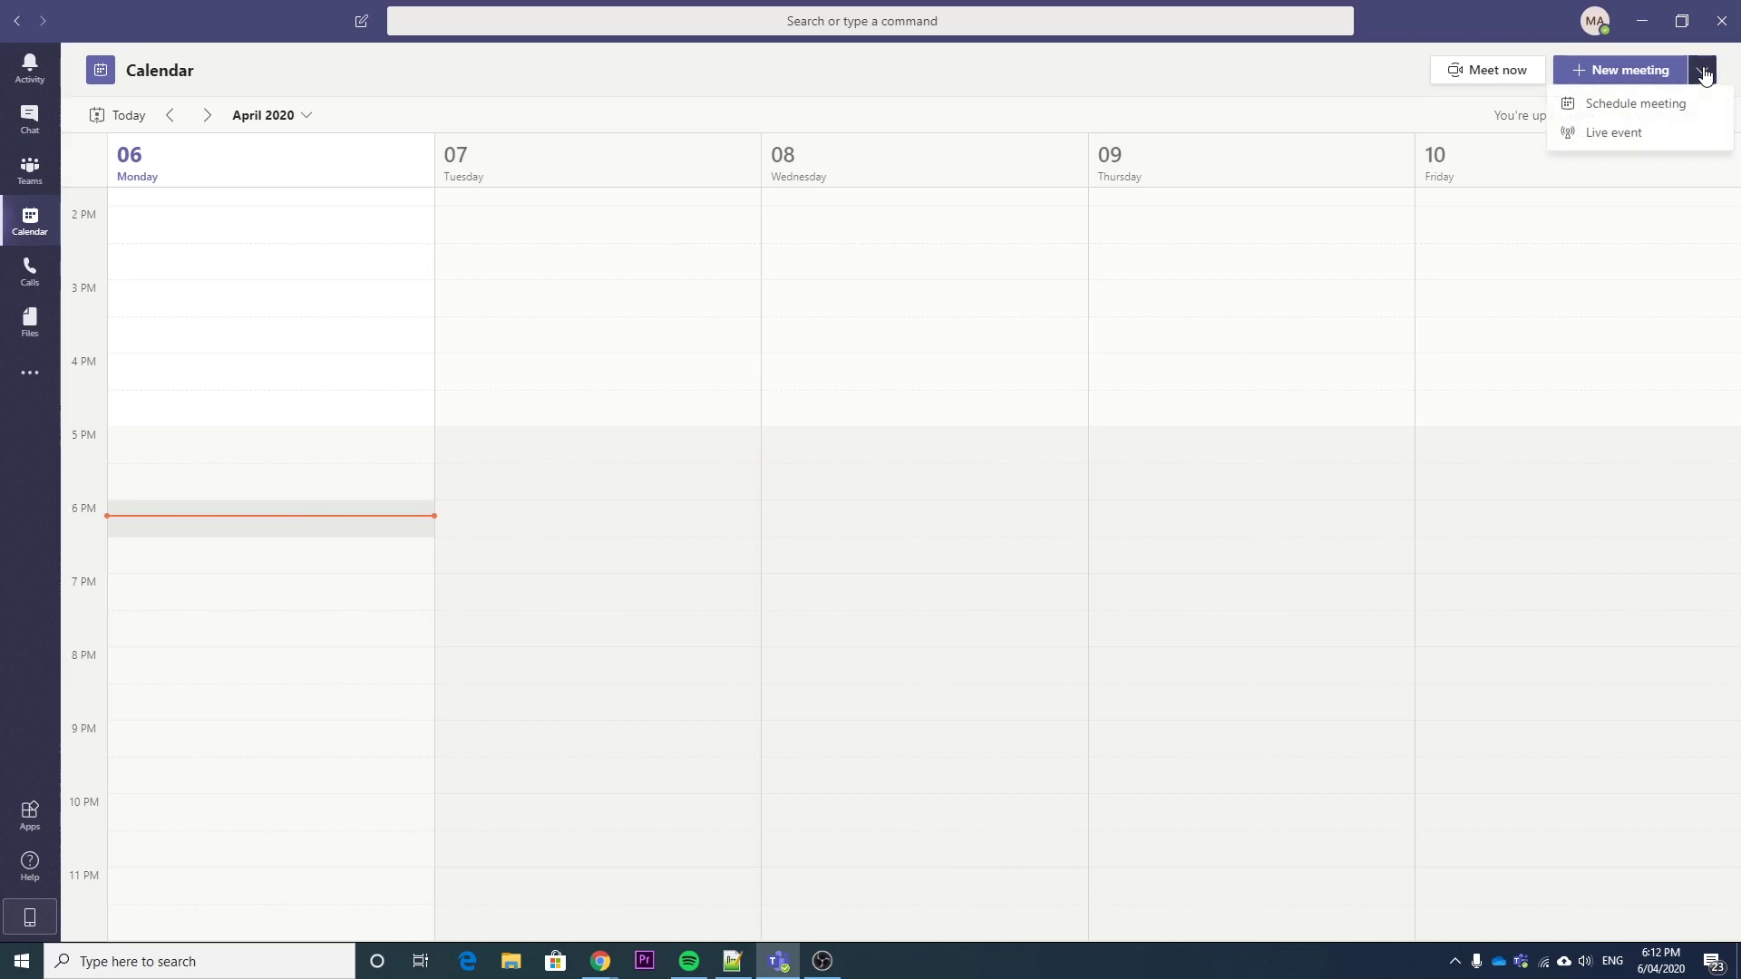
{"action": "left_click", "coordinate": [1617, 136]}
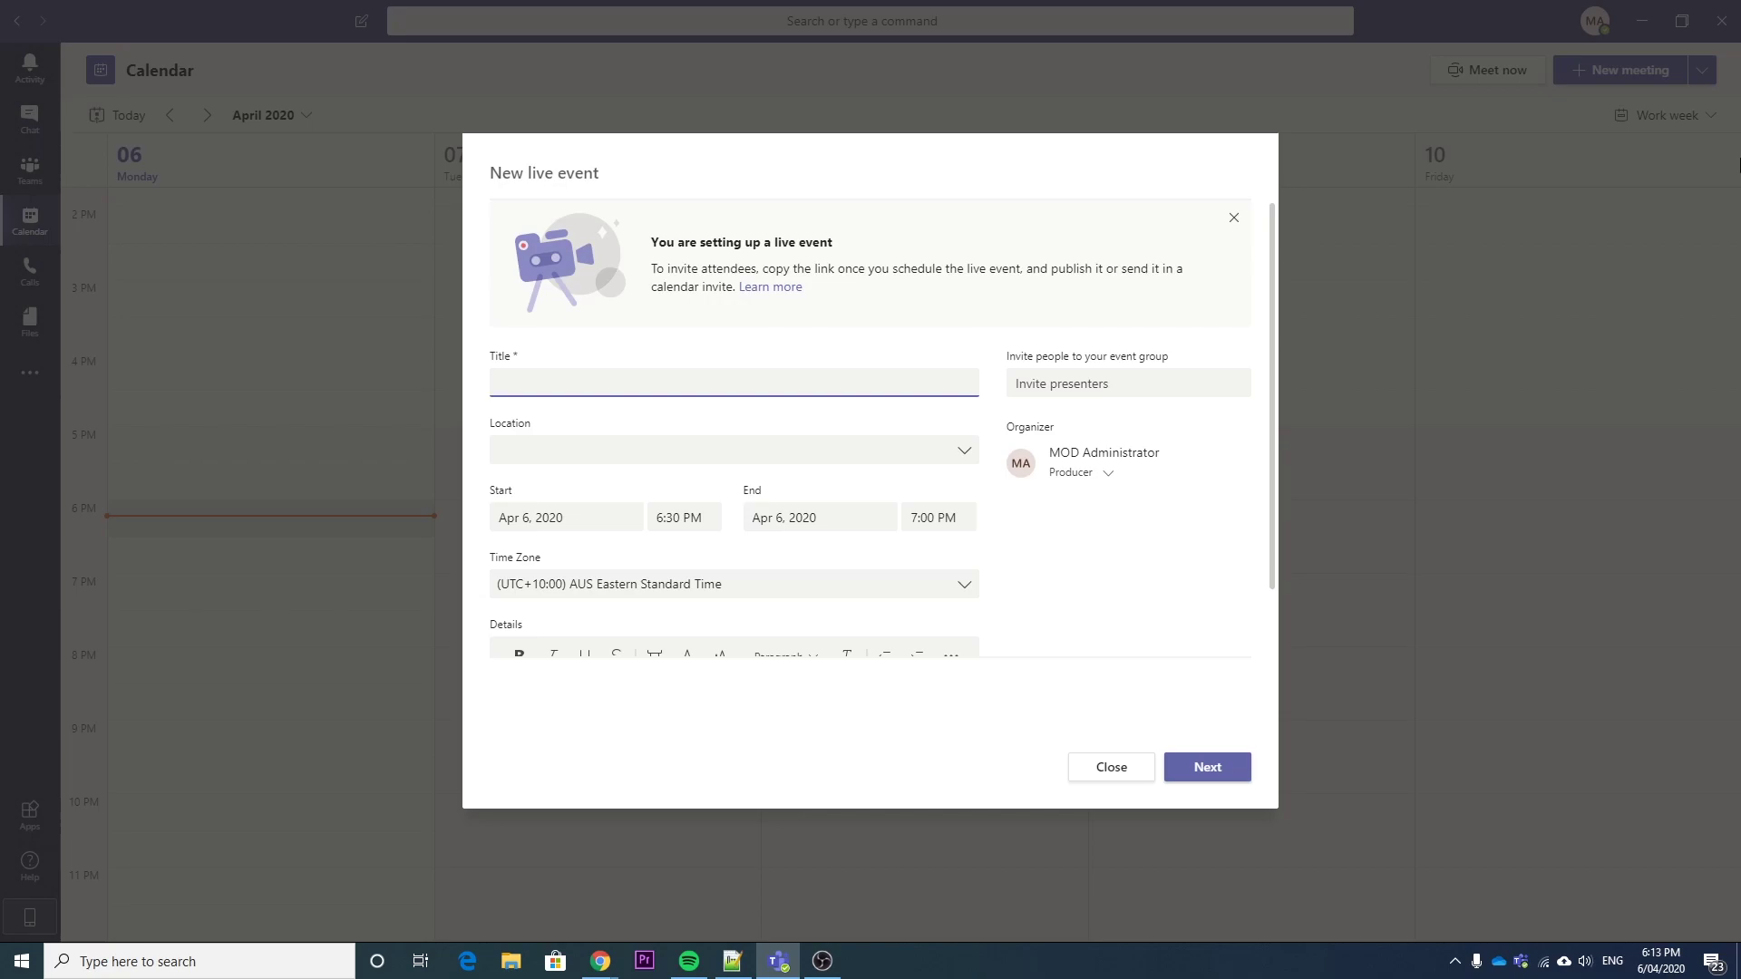
{"action": "type", "text": "My Live Webinar"}
Choose (UTC+10:00) AUS Eastern Standard Time as the live event's time zone
{"action": "left_click", "coordinate": [798, 451]}
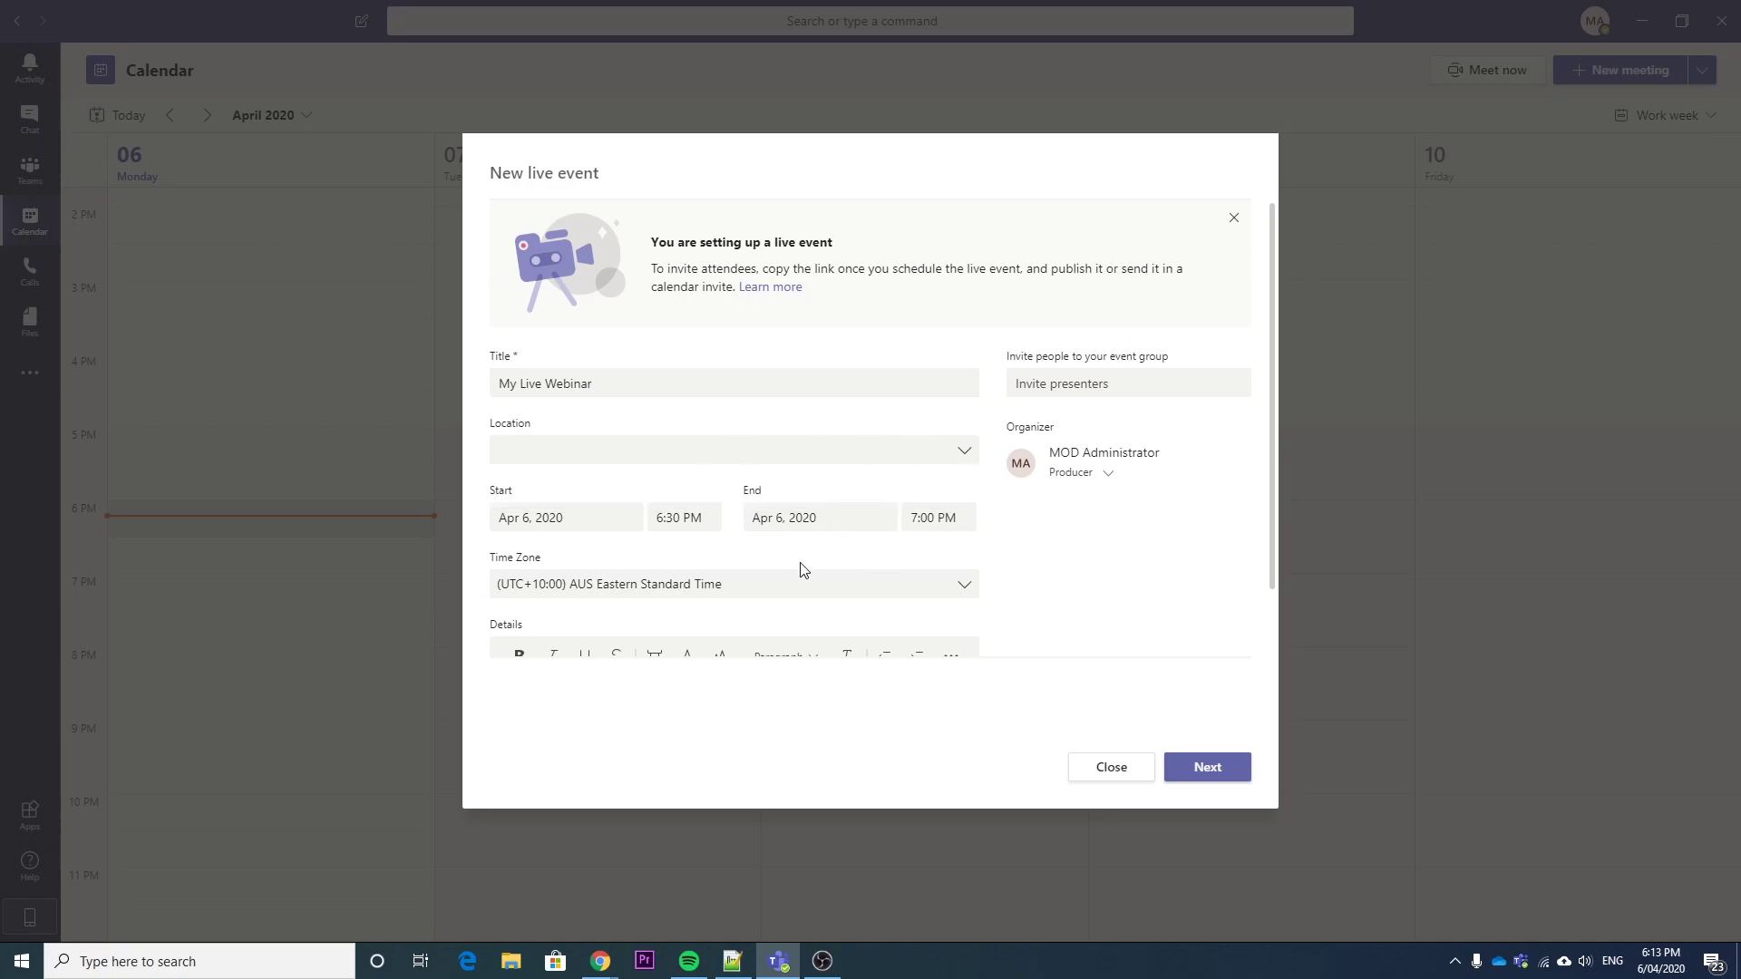
{"action": "left_click", "coordinate": [821, 590]}
{"action": "scroll", "coordinate": [821, 590], "scroll_direction": "down", "scroll_amount": 3}
{"action": "scroll", "coordinate": [758, 420], "scroll_direction": "down", "scroll_amount": 3}
{"action": "scroll", "coordinate": [757, 412], "scroll_direction": "down", "scroll_amount": 15}
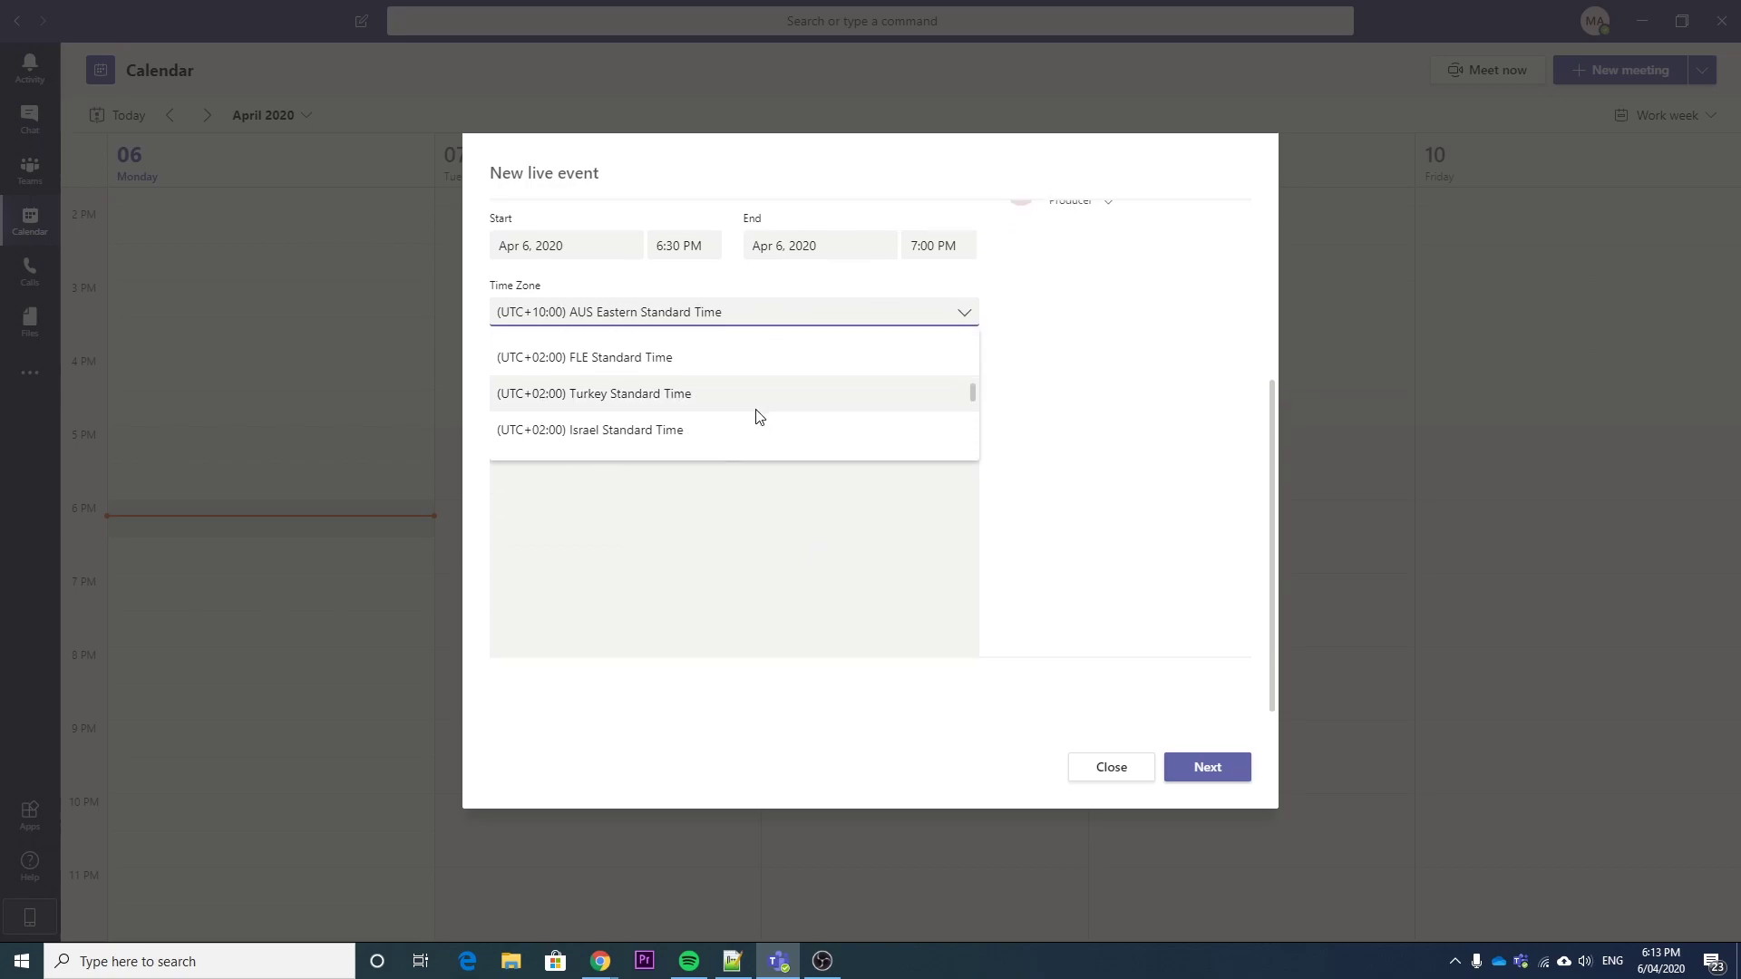
{"action": "scroll", "coordinate": [758, 416], "scroll_direction": "down", "scroll_amount": 10}
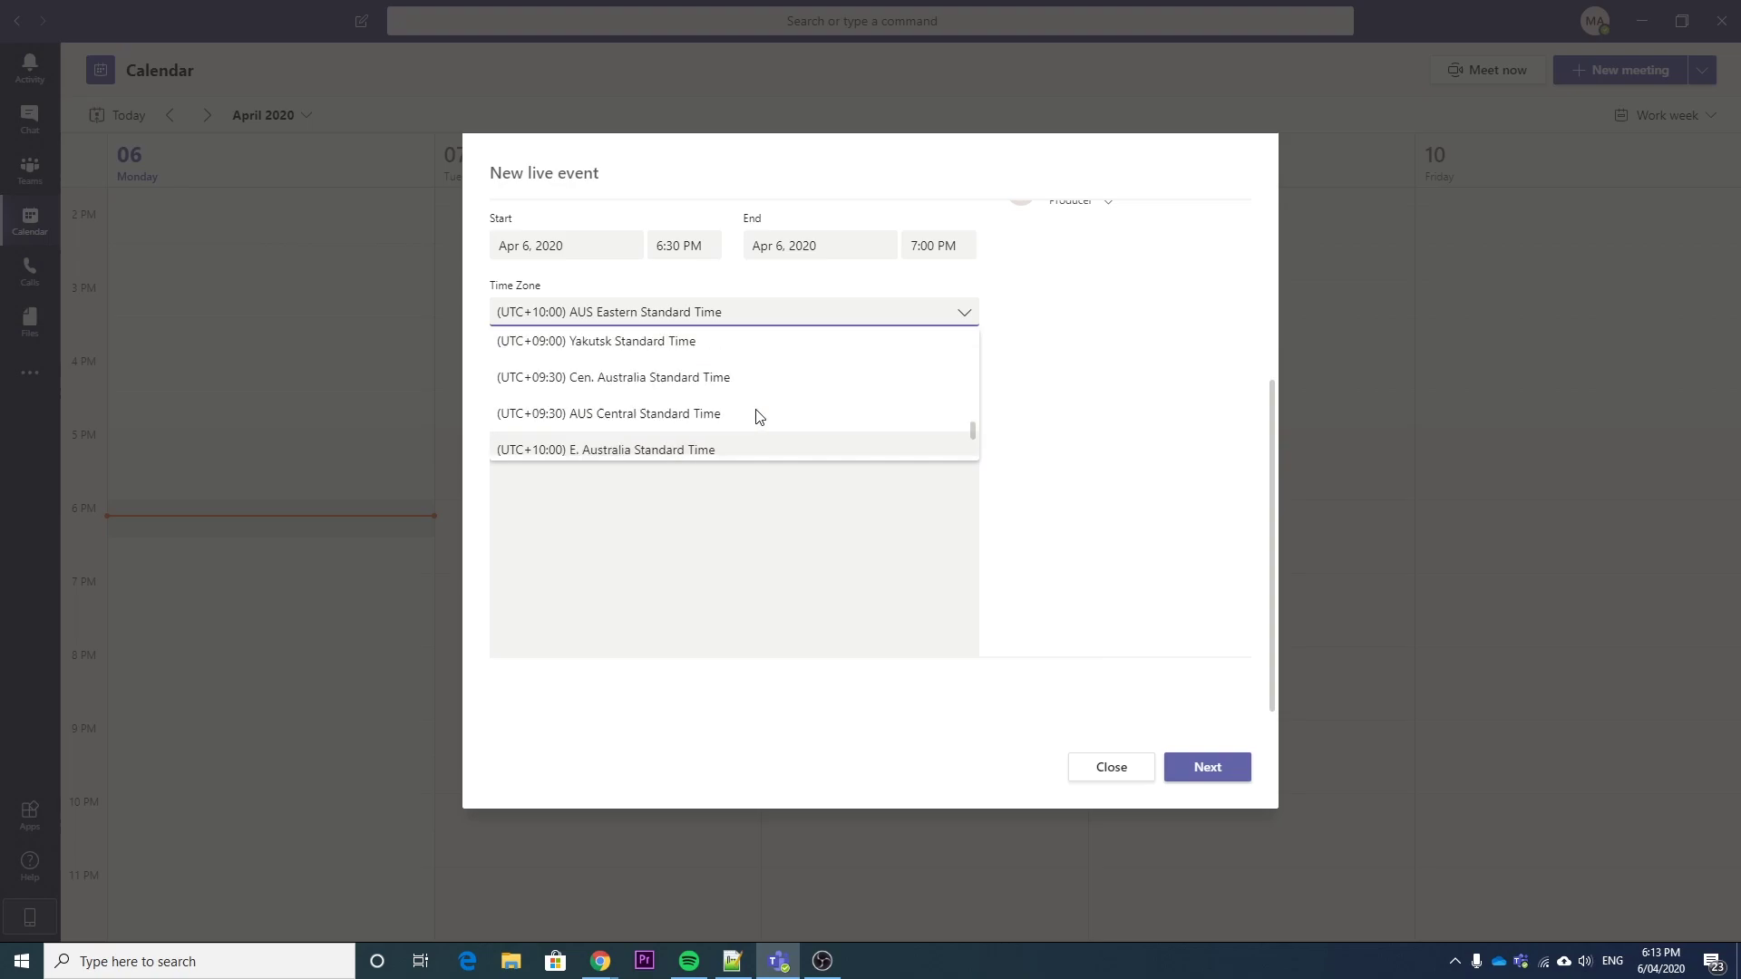
{"action": "scroll", "coordinate": [735, 390], "scroll_direction": "down", "scroll_amount": 1}
{"action": "scroll", "coordinate": [711, 359], "scroll_direction": "up", "scroll_amount": 2}
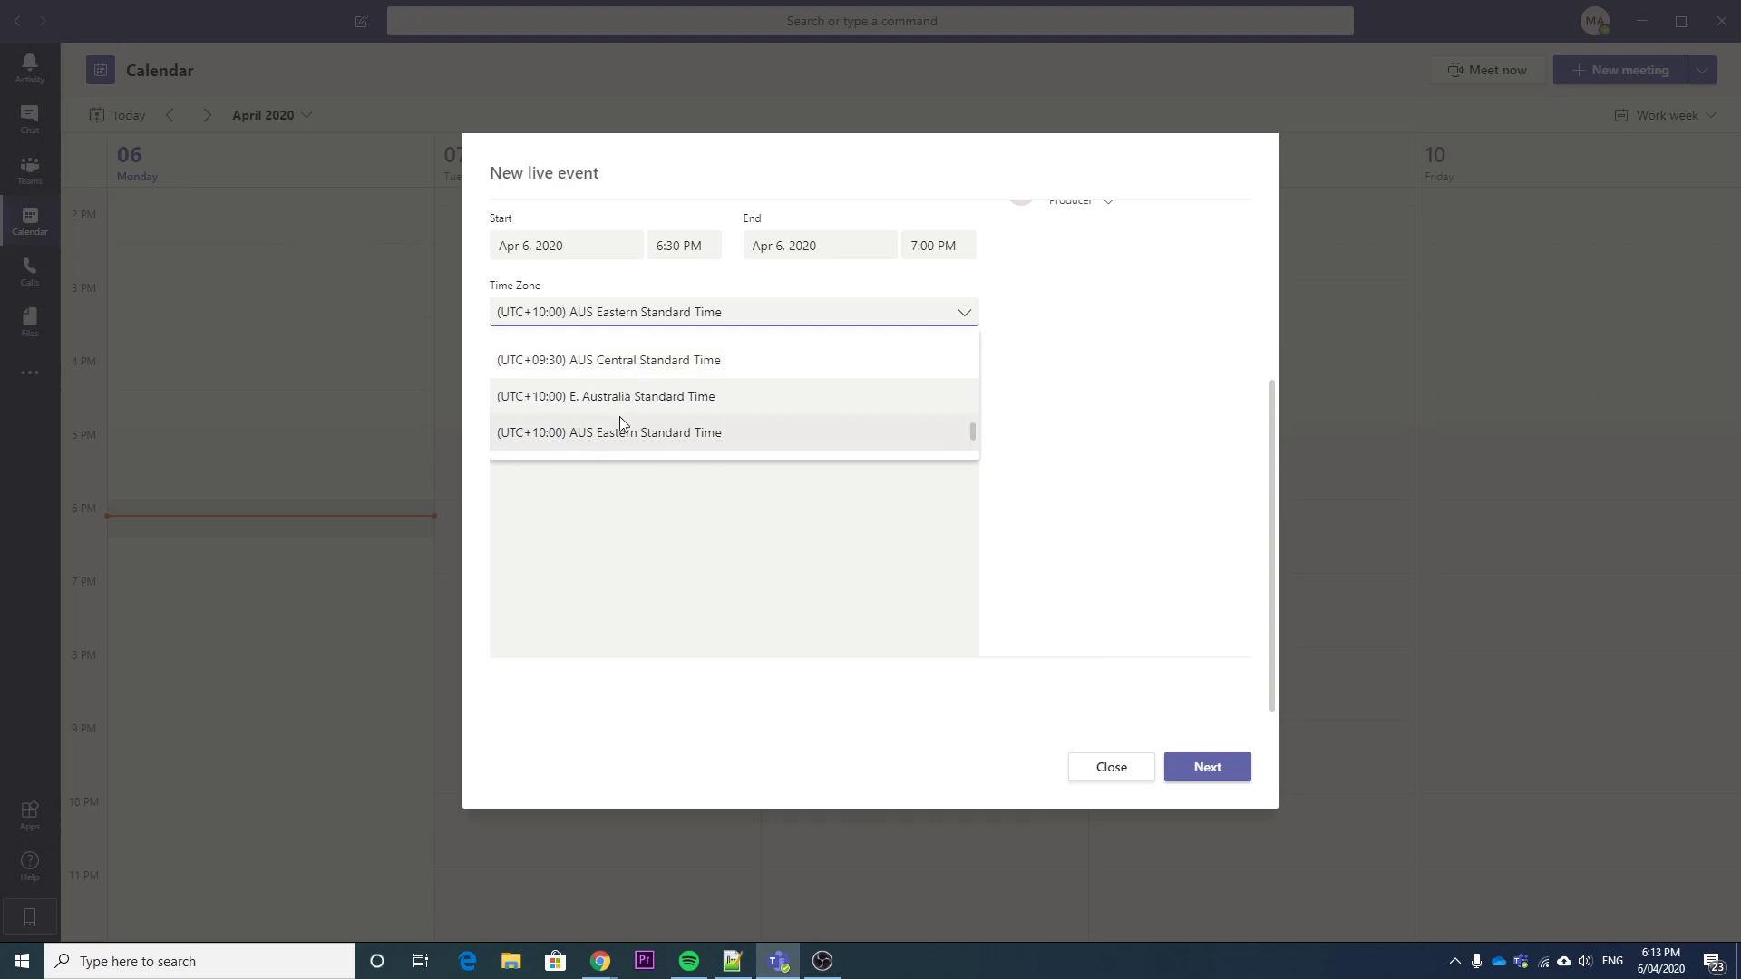
{"action": "left_click", "coordinate": [618, 433]}
Enter "This is my webinar" as the live event's details and continue to the permission settings
{"action": "left_click", "coordinate": [676, 459]}
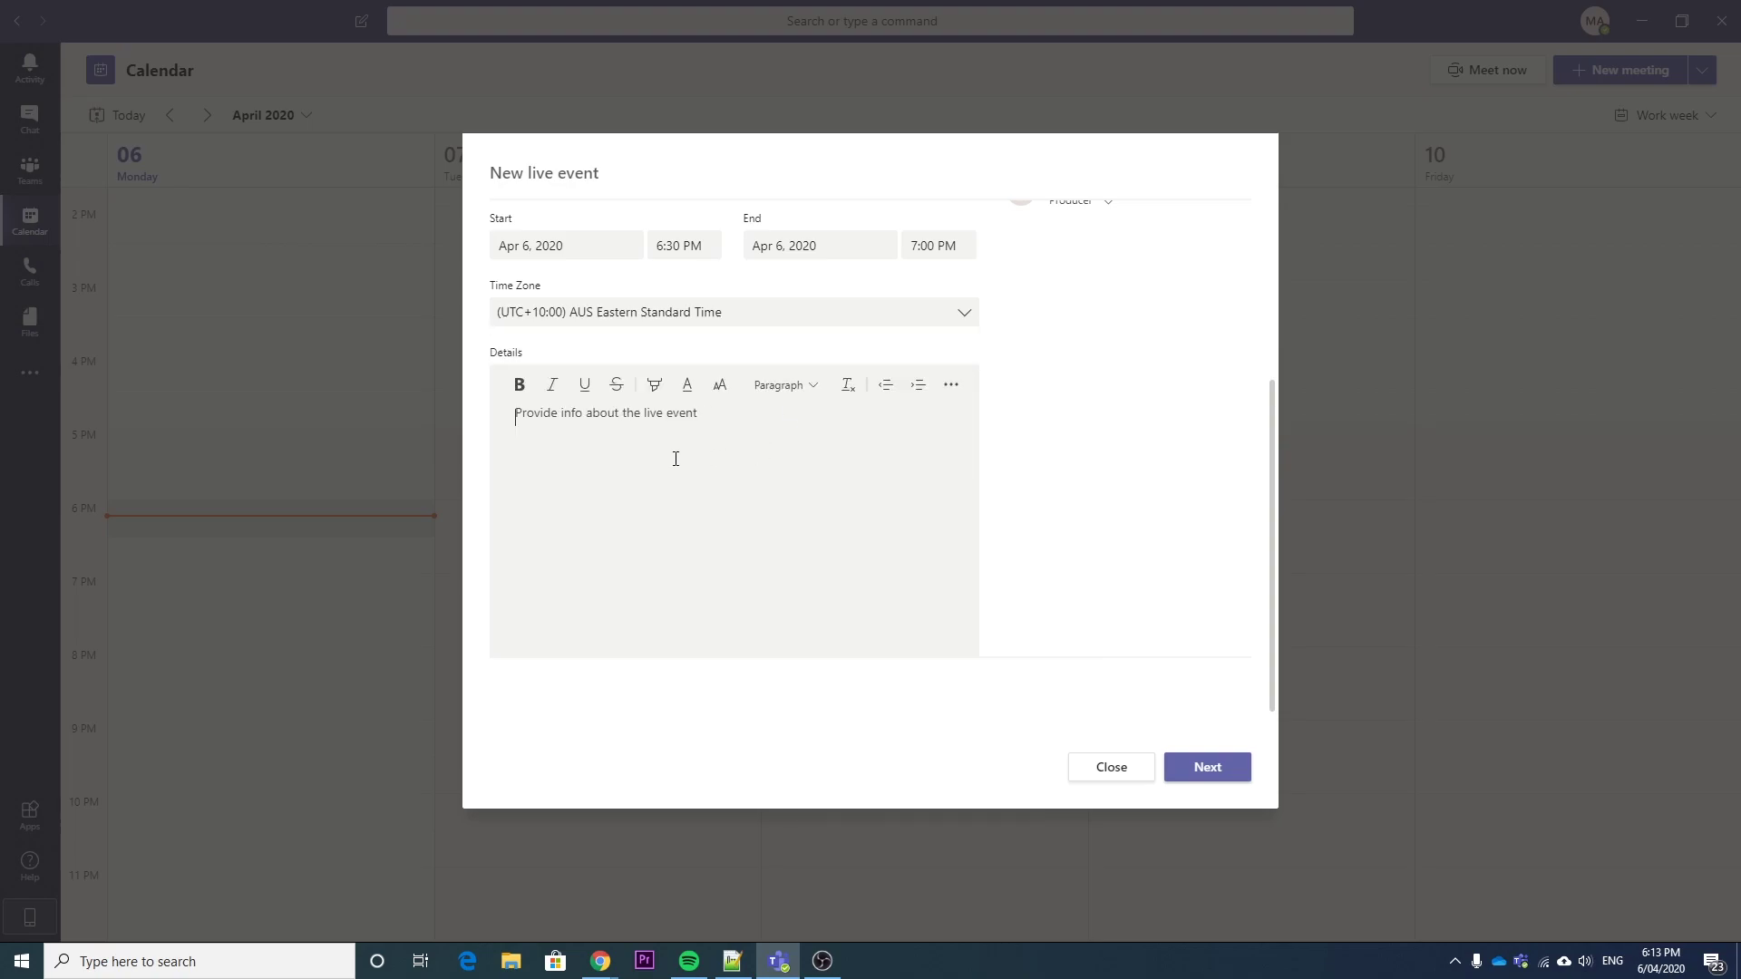
{"action": "type", "text": "This is my webinar"}
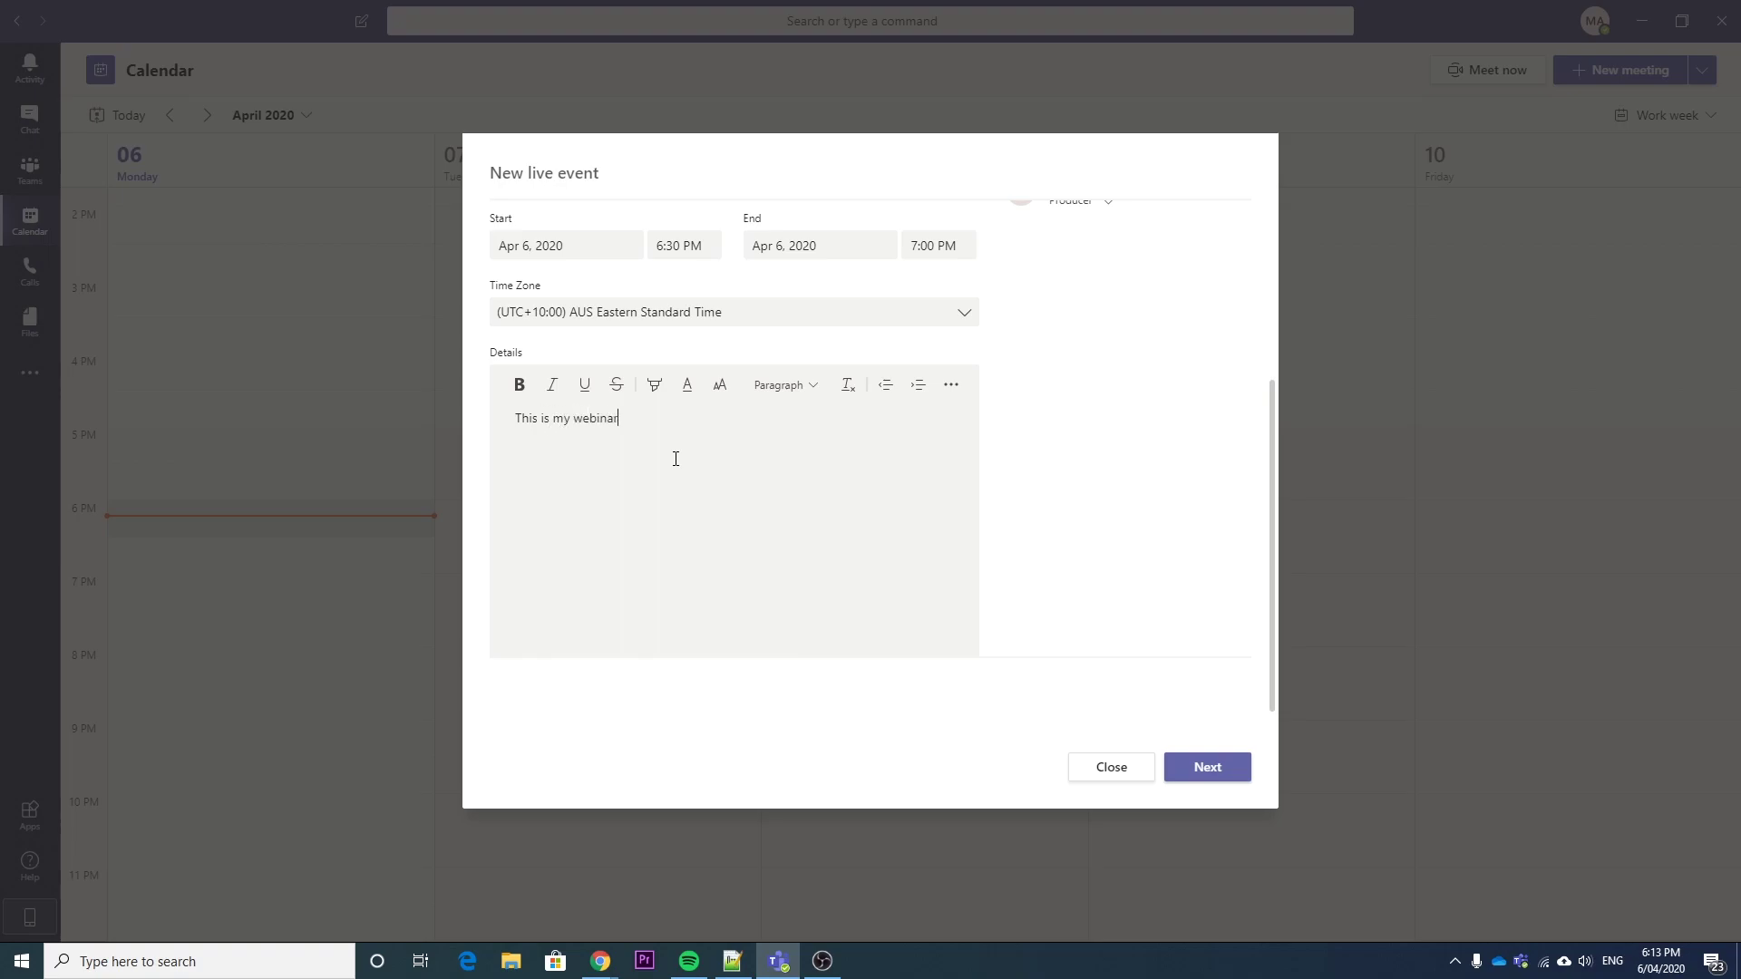
{"action": "scroll", "coordinate": [1057, 544], "scroll_direction": "up", "scroll_amount": 3}
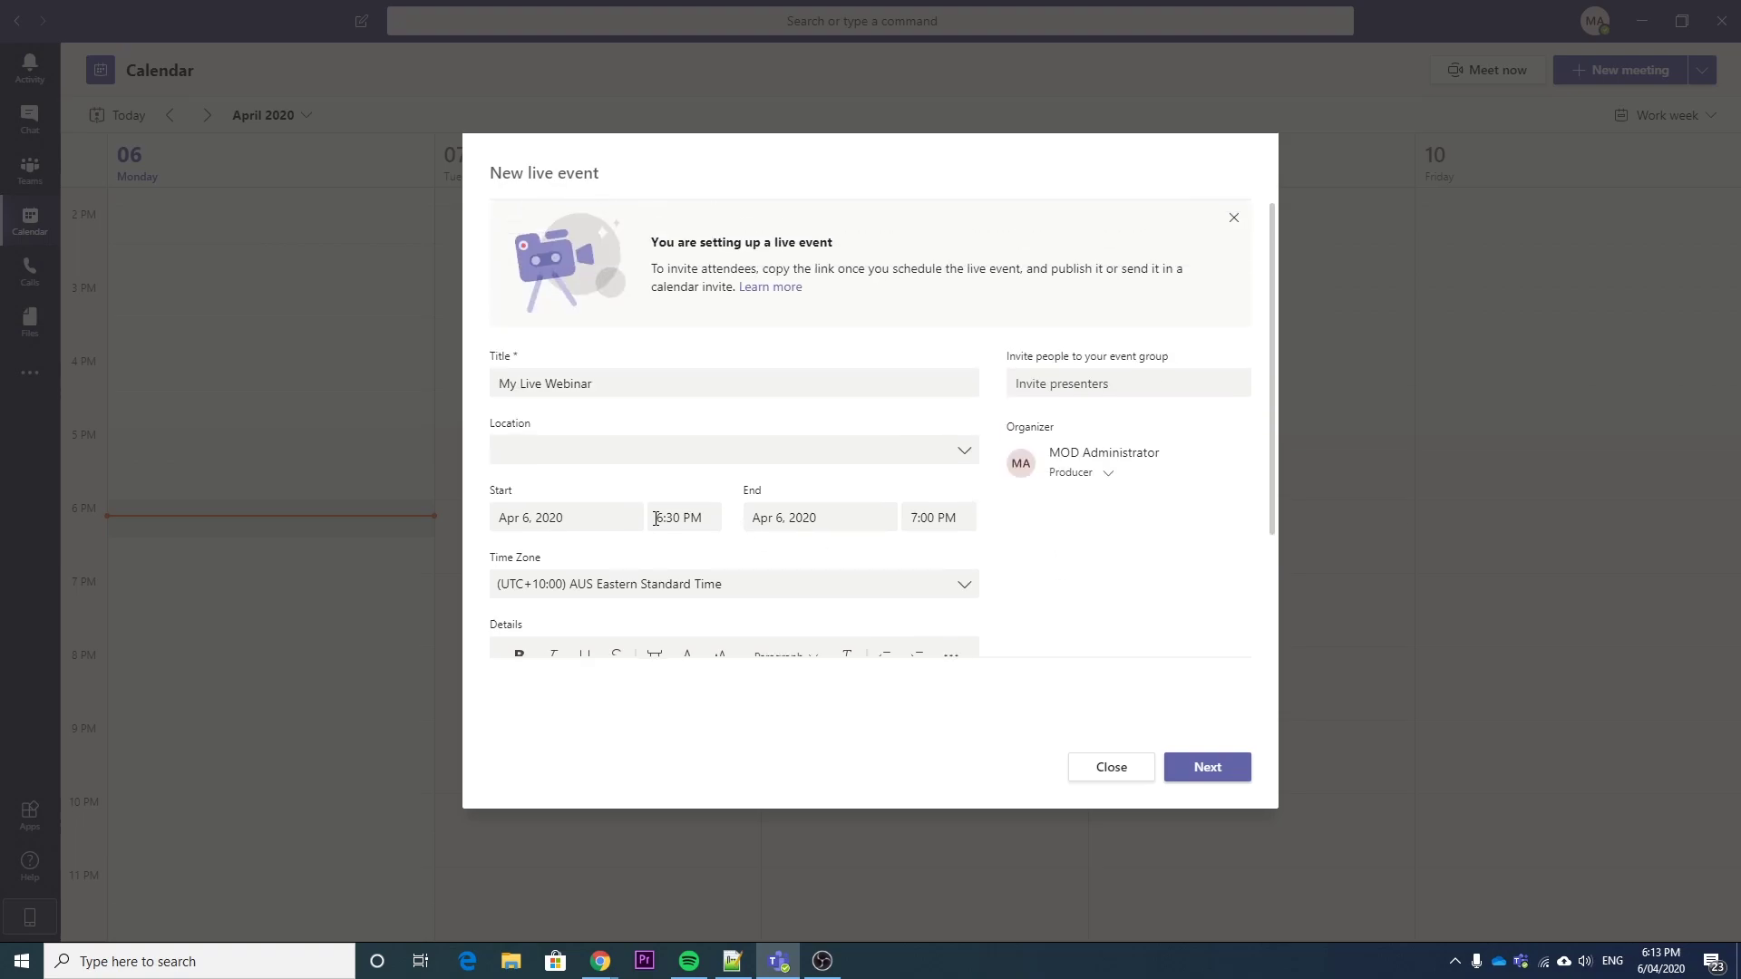
{"action": "left_click", "coordinate": [580, 515]}
{"action": "left_click", "coordinate": [1137, 542]}
{"action": "left_click", "coordinate": [1102, 392]}
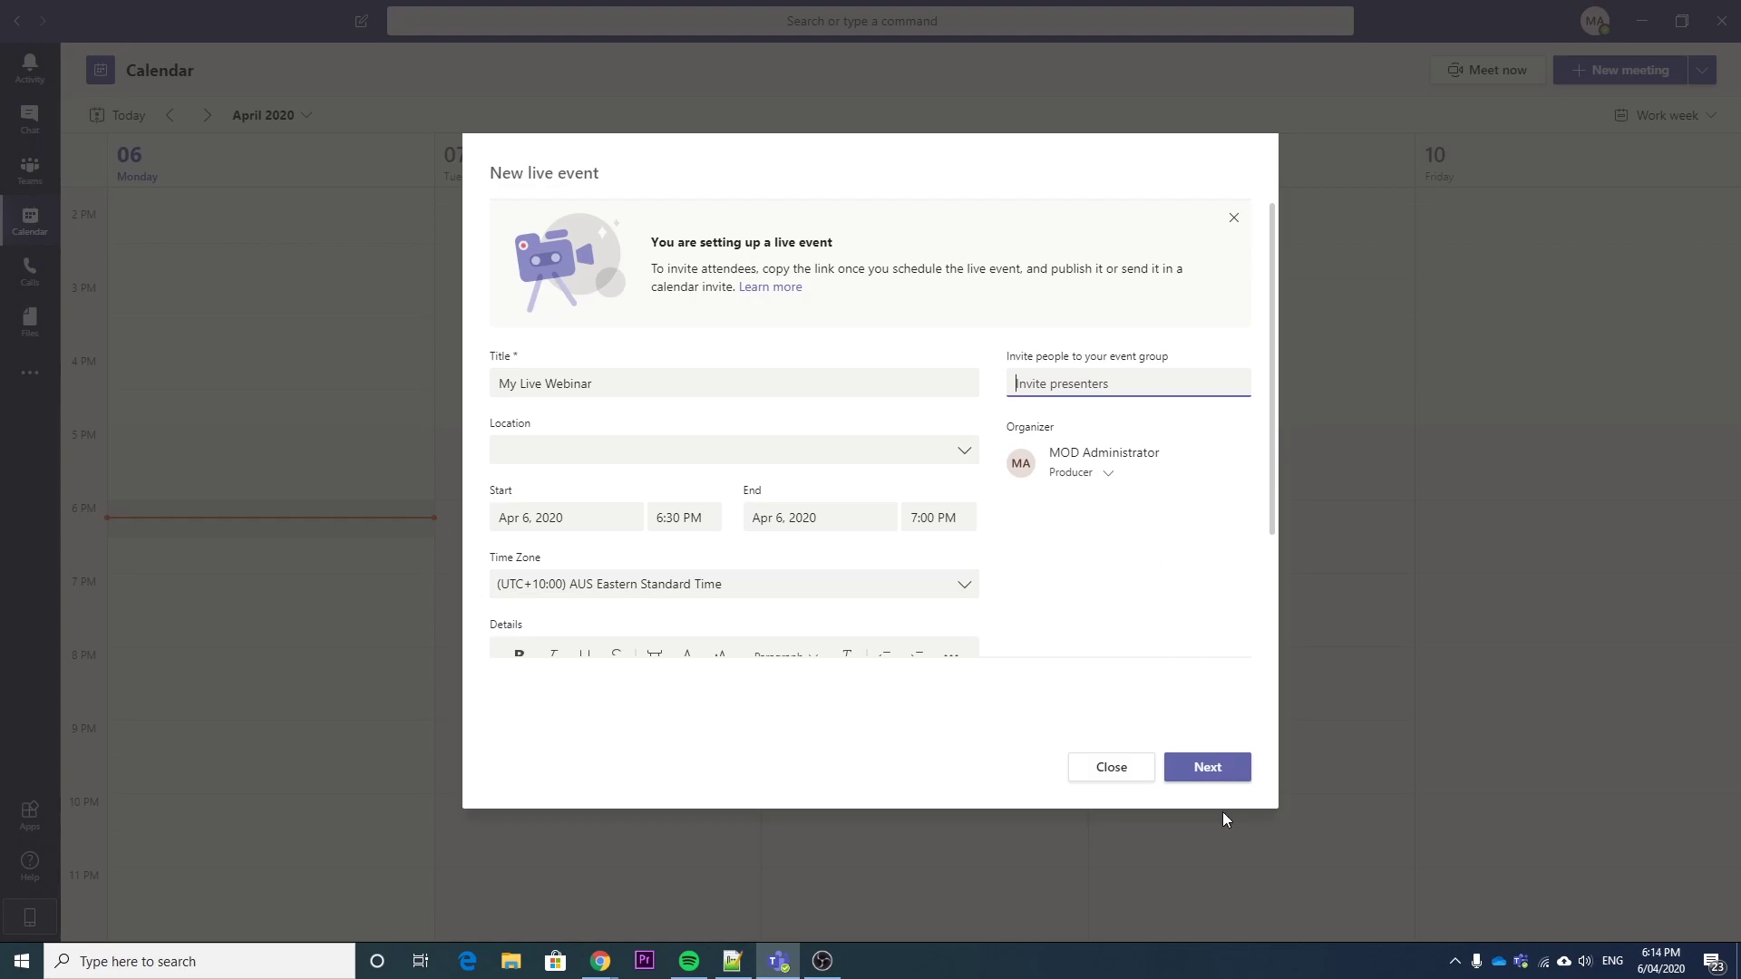
{"action": "left_click", "coordinate": [1210, 767]}
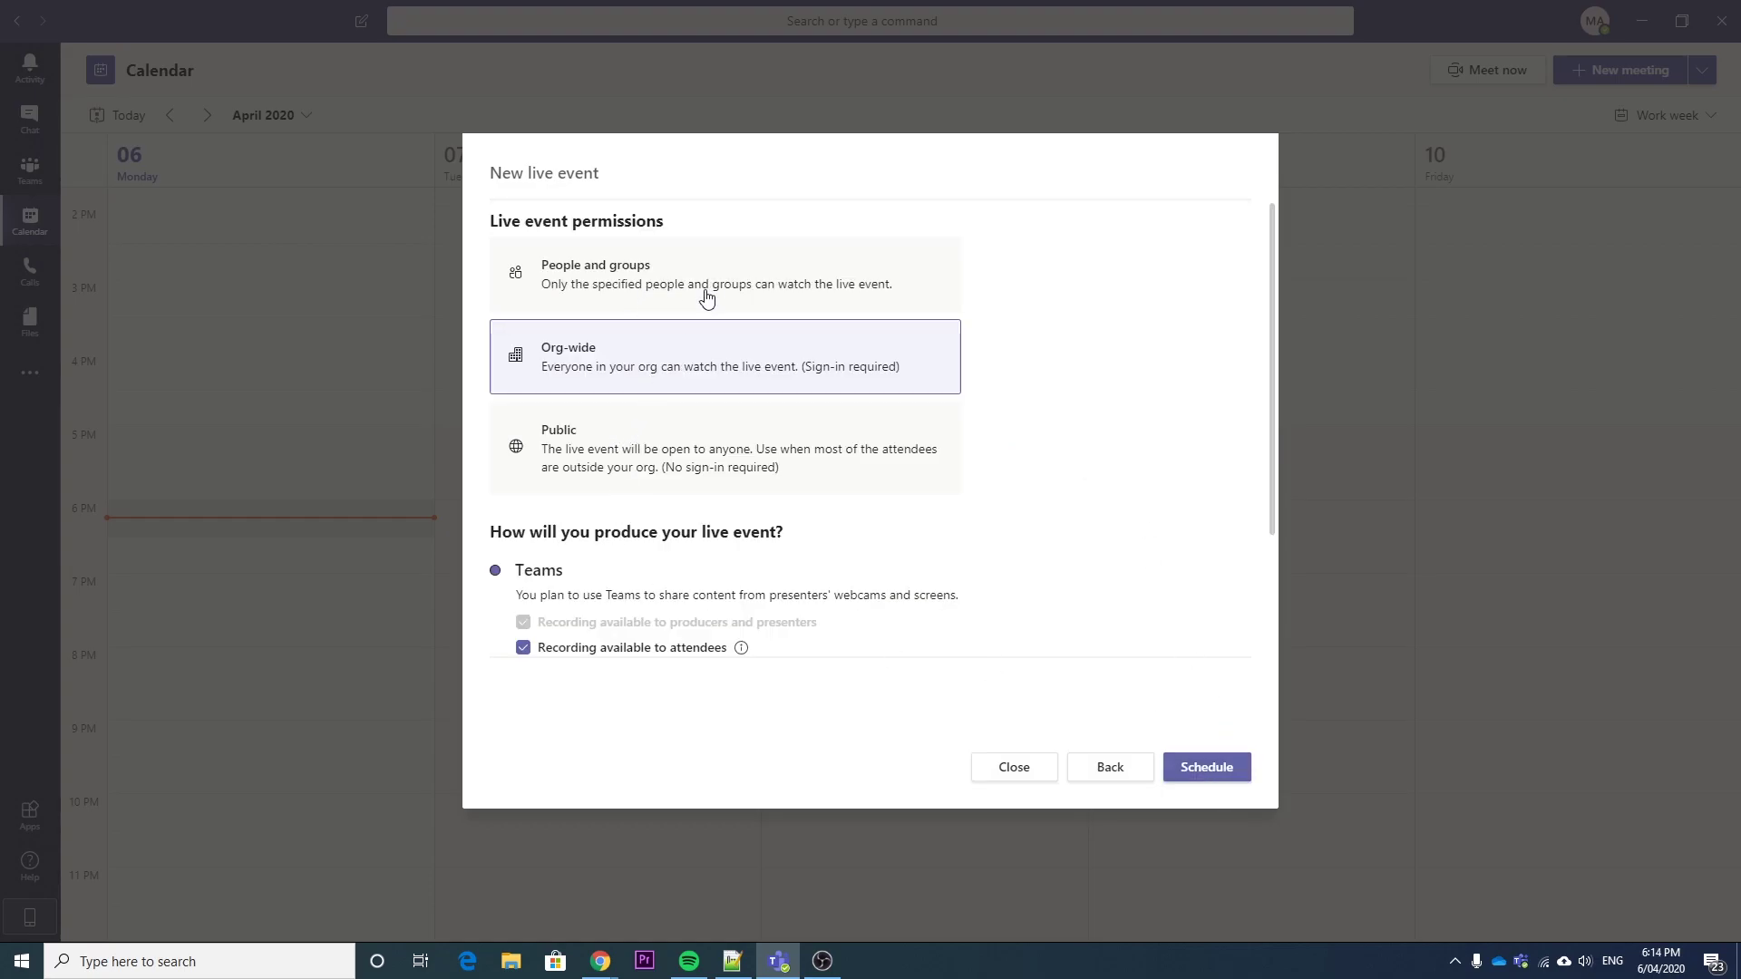
{"action": "left_click", "coordinate": [638, 276]}
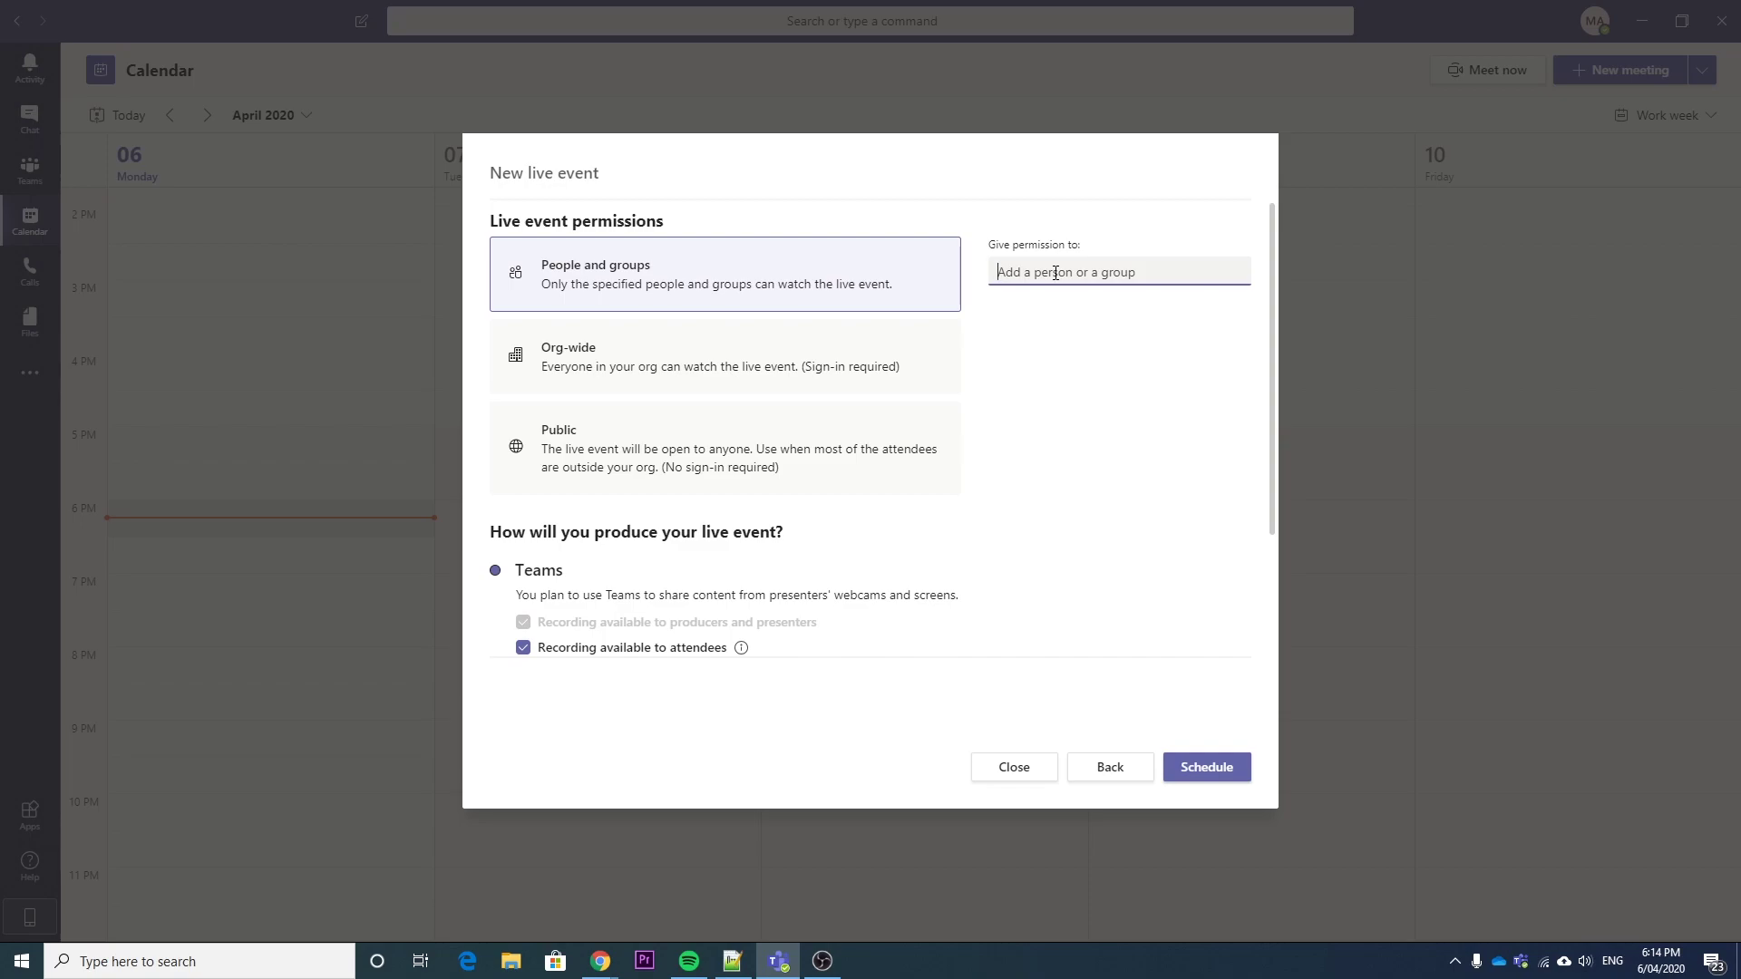
{"action": "type", "text": "jak"}
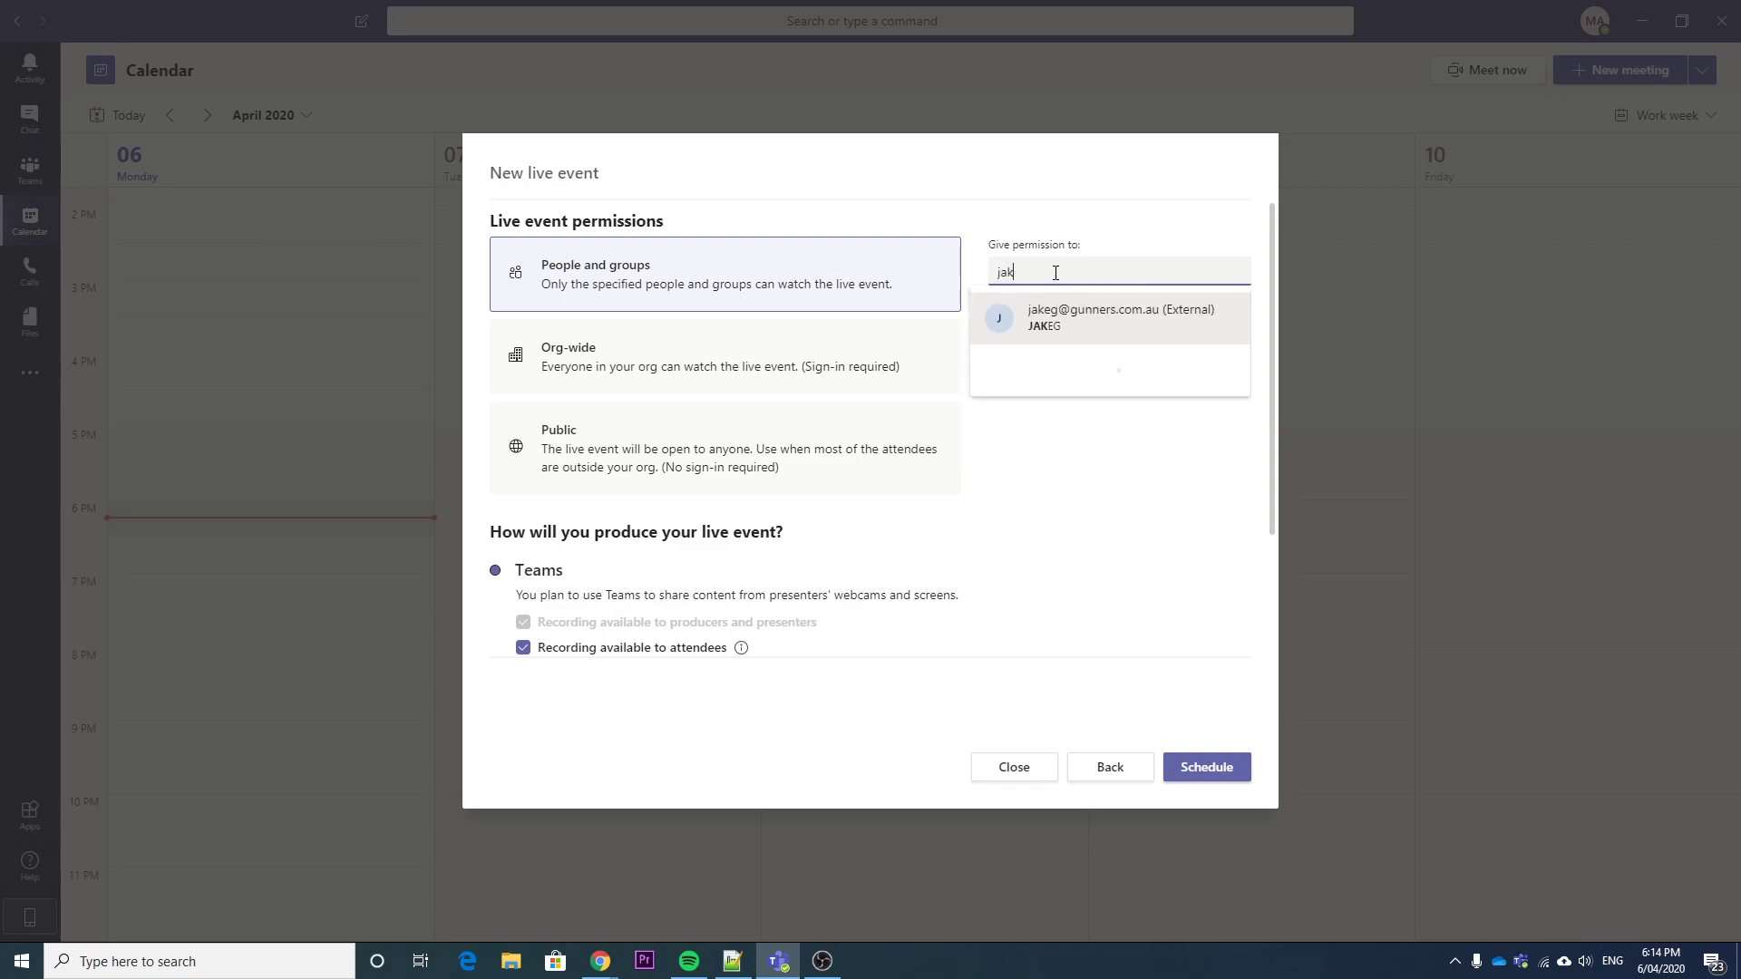
{"action": "key", "text": "BackSpace"}
{"action": "key", "text": "BackSpace"}
{"action": "key", "text": "BackSpace"}
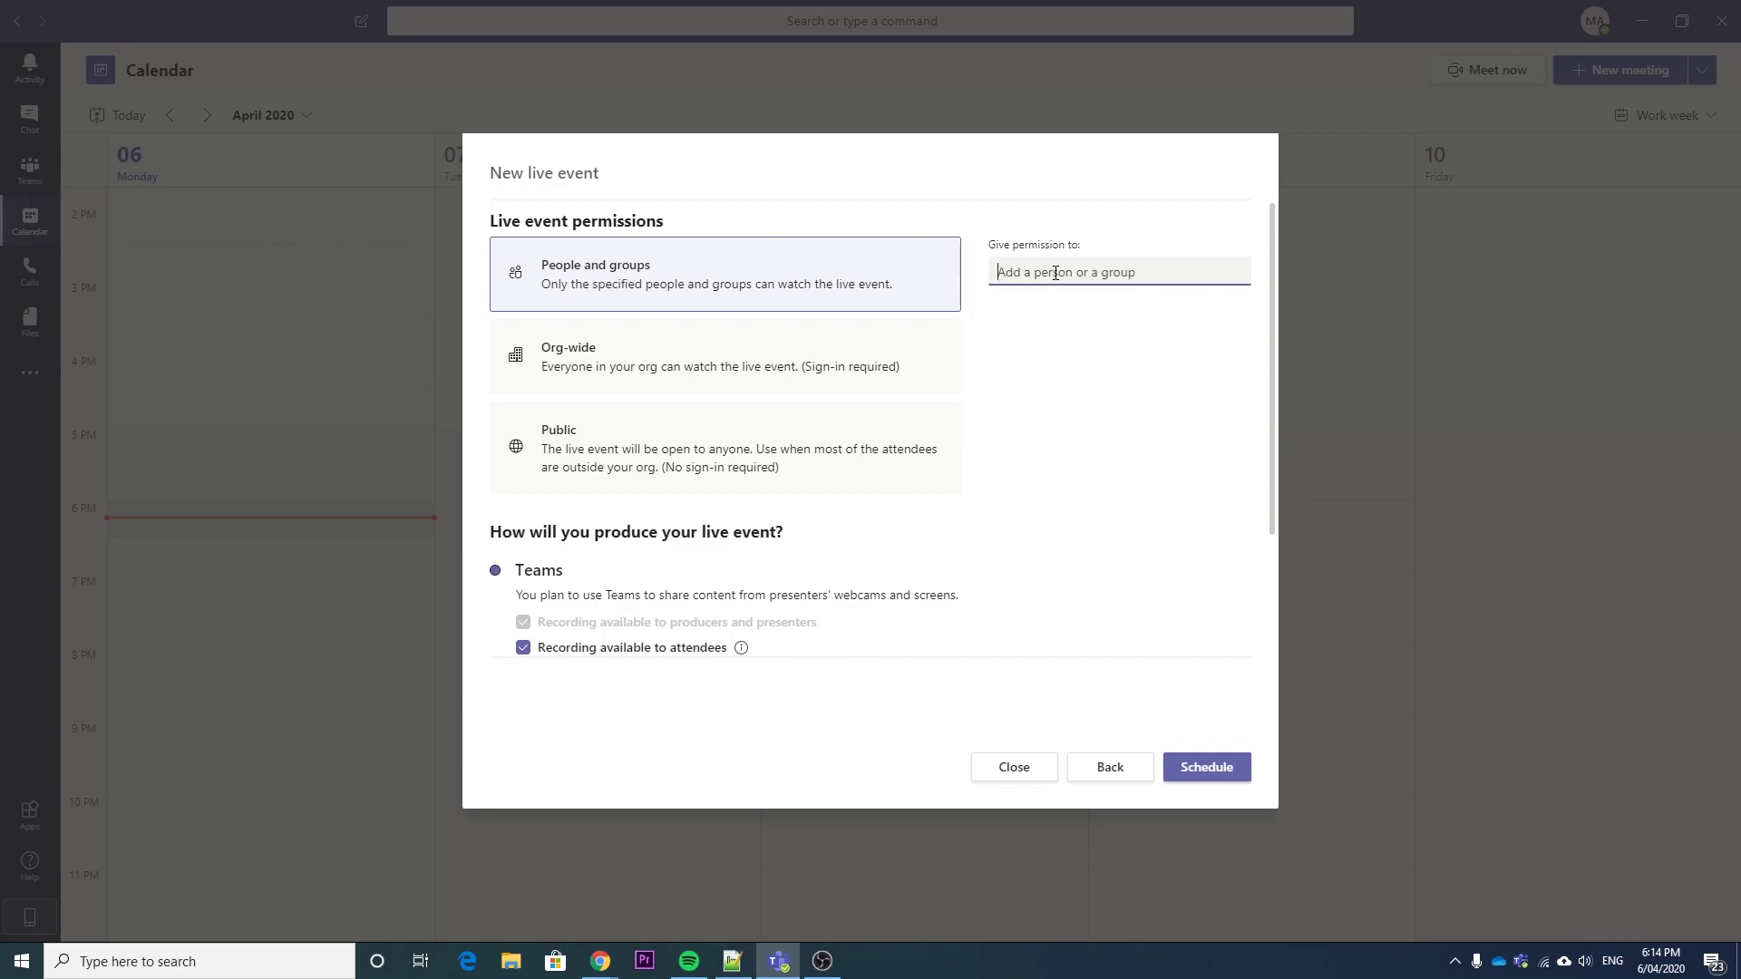
{"action": "left_click", "coordinate": [667, 376]}
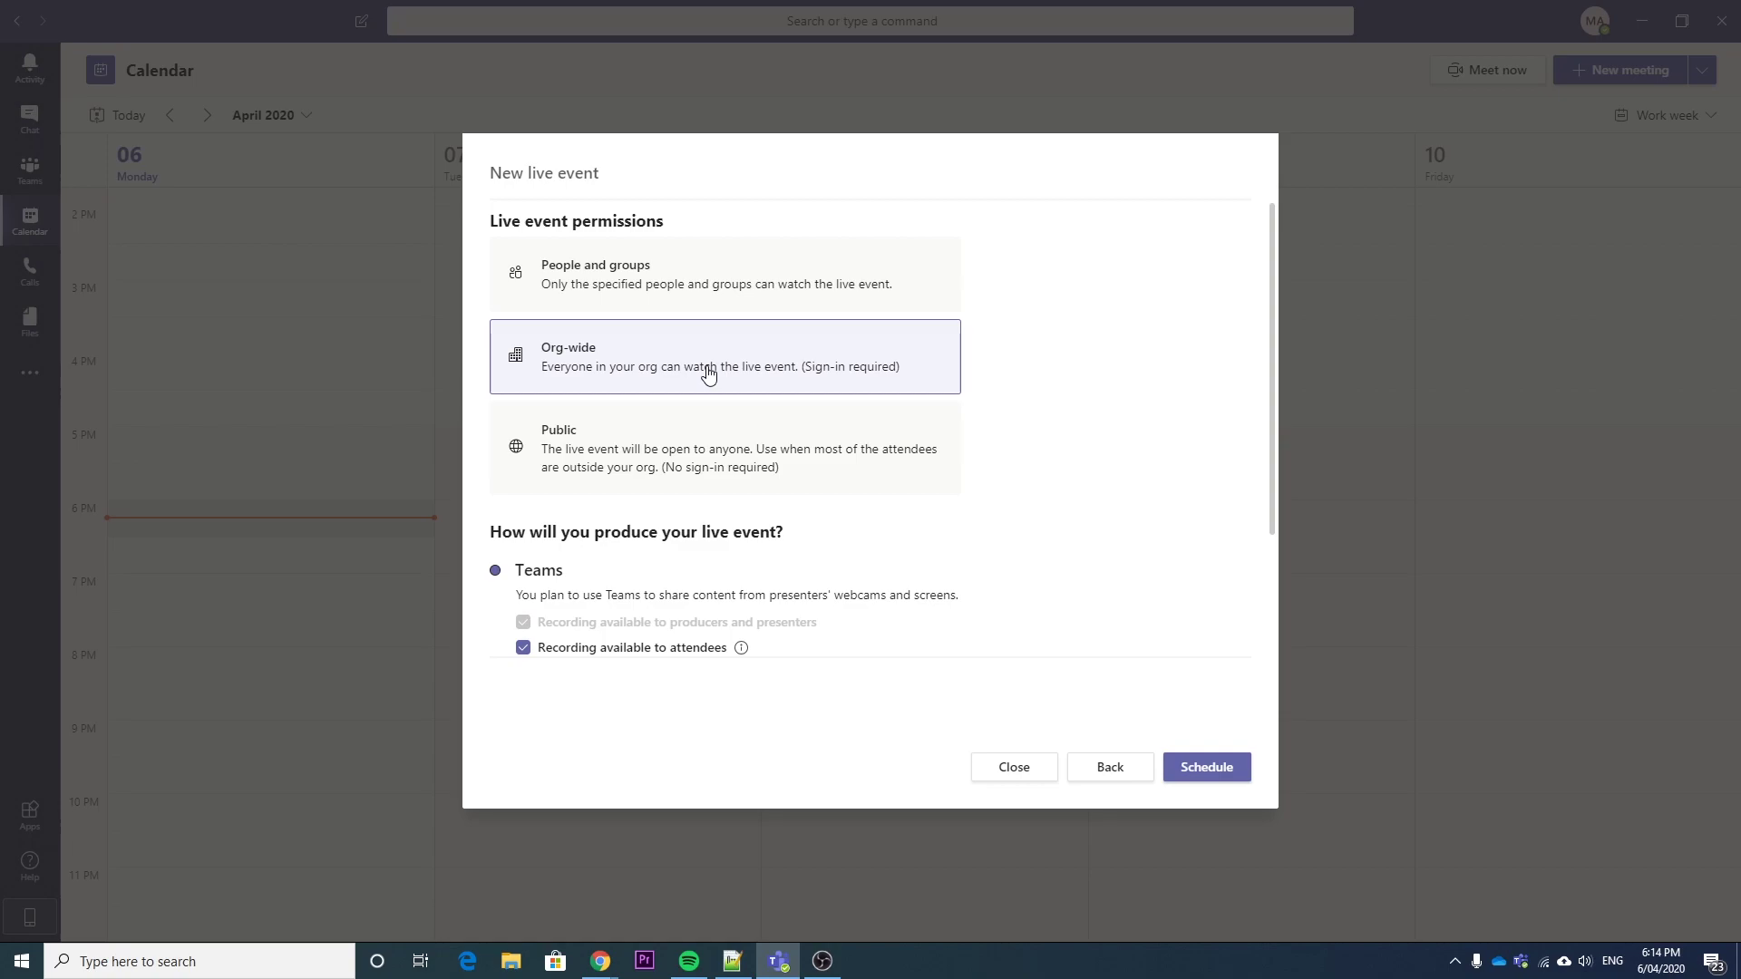
Set the live event permissions to Public and review the Teams production options
{"action": "left_click", "coordinate": [717, 456]}
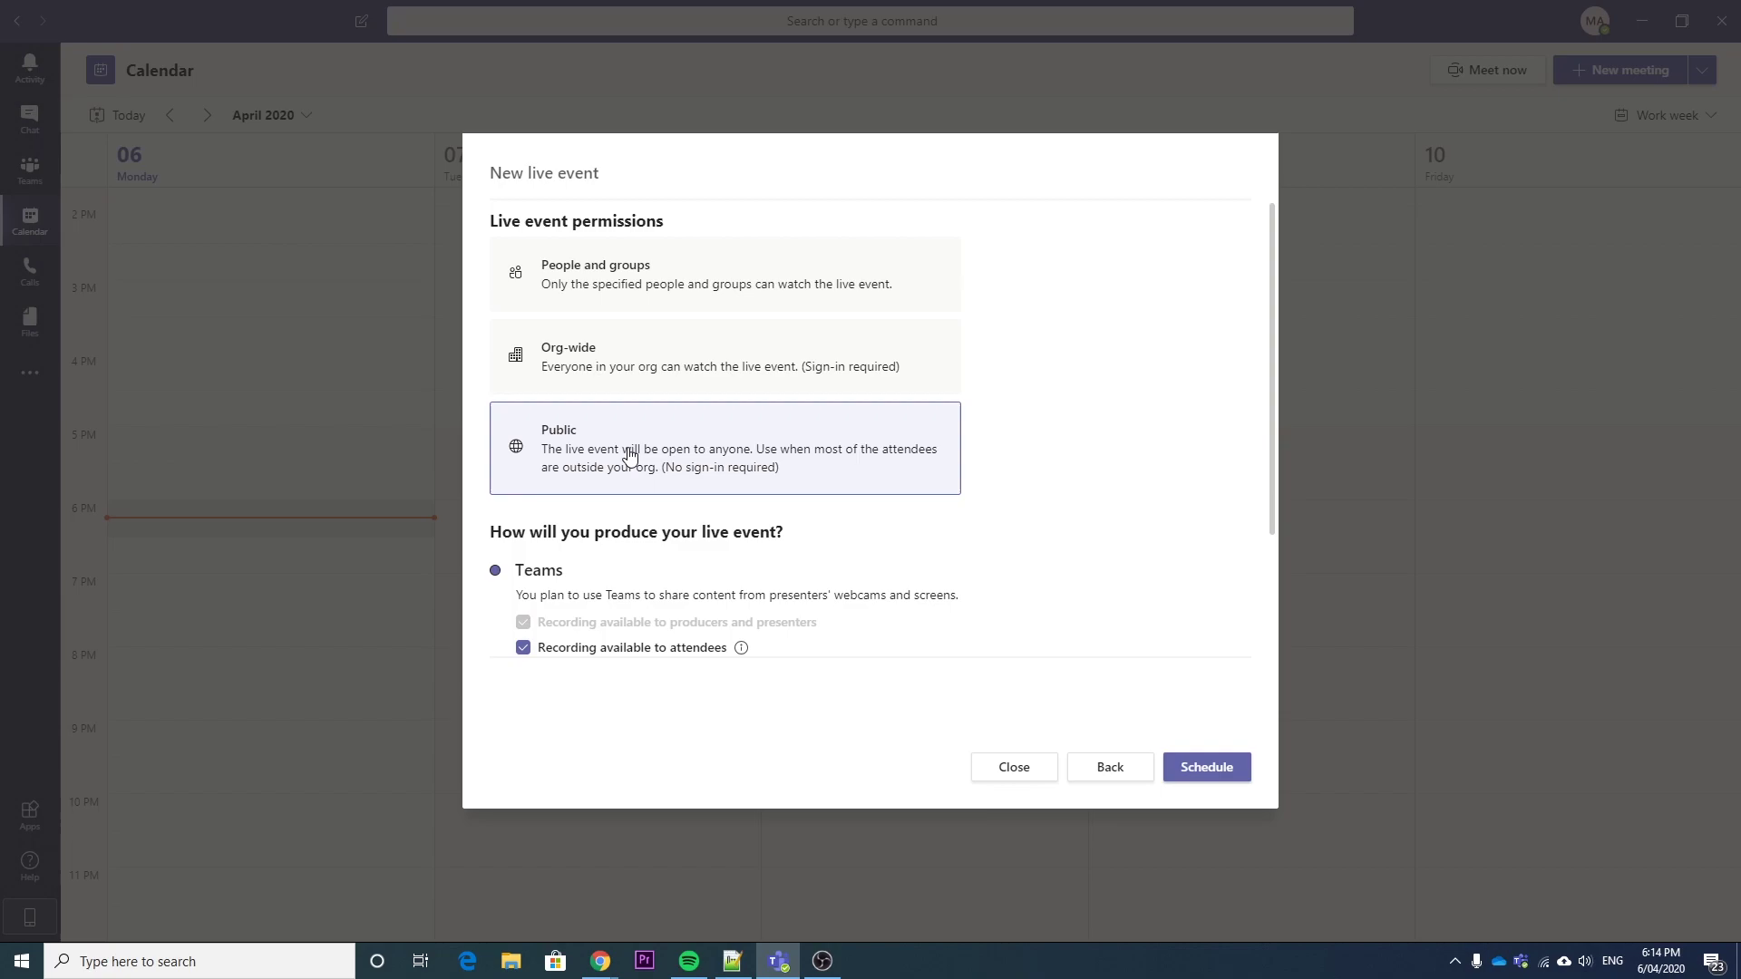
{"action": "scroll", "coordinate": [839, 488], "scroll_direction": "down", "scroll_amount": 3}
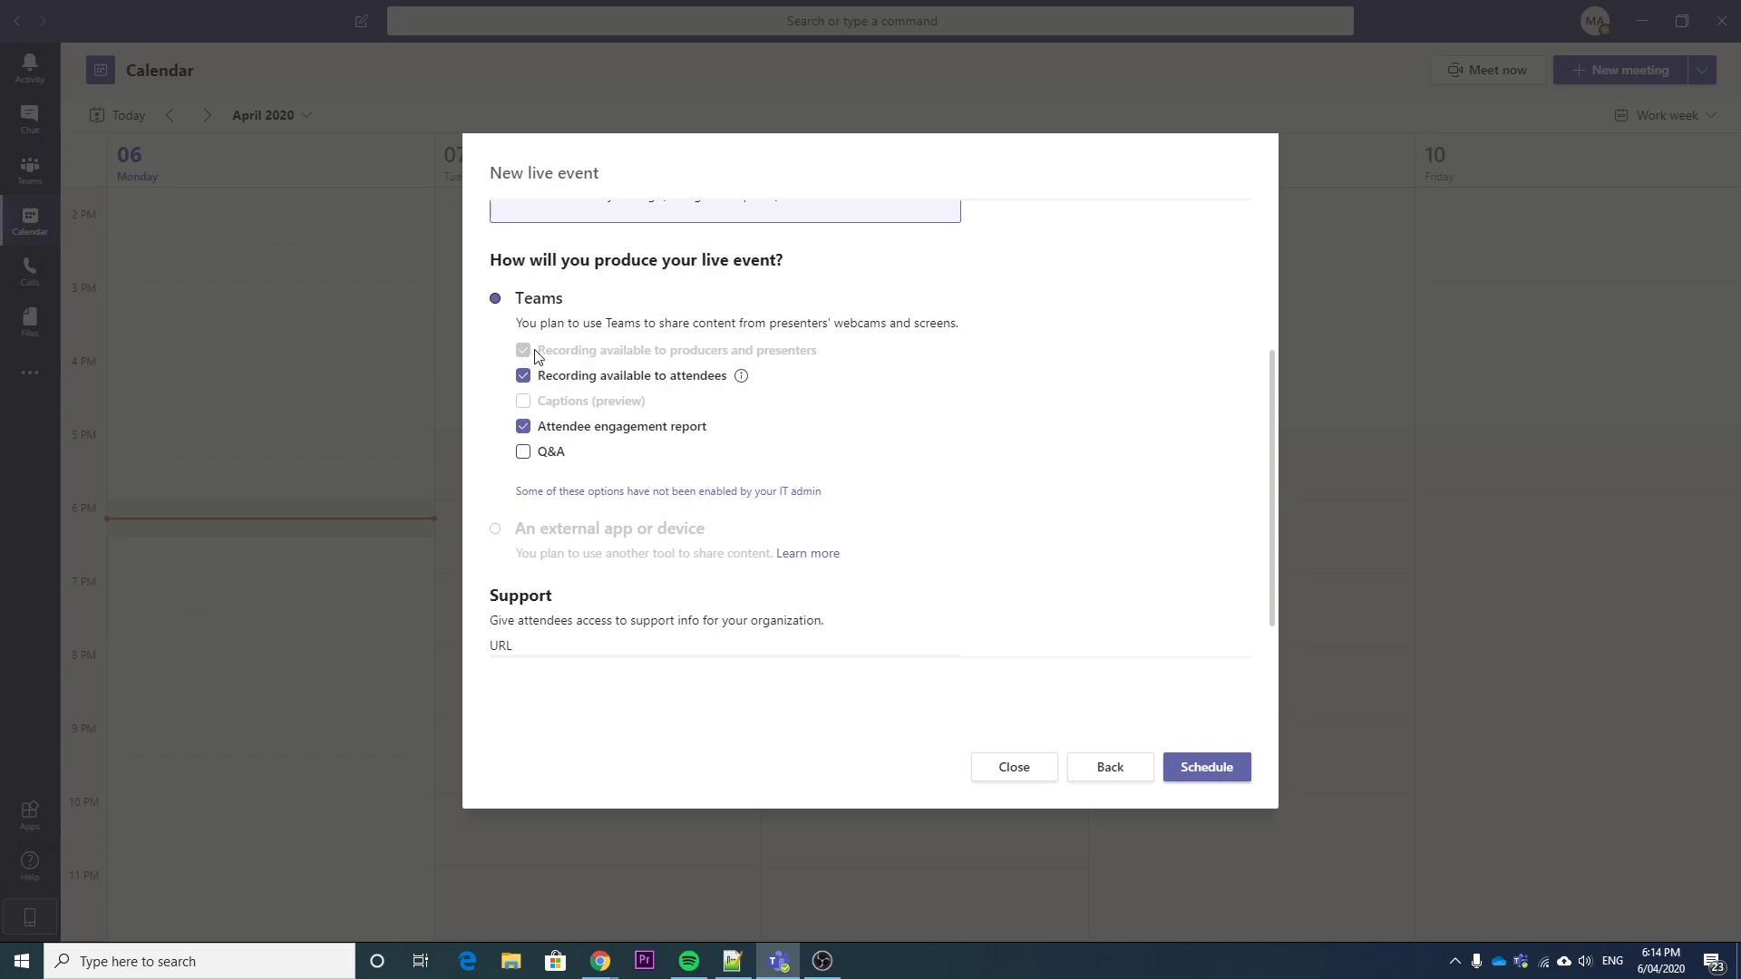
{"action": "left_click_drag", "start_coordinate": [515, 492], "coordinate": [822, 492]}
{"action": "scroll", "coordinate": [762, 531], "scroll_direction": "up", "scroll_amount": 3}
{"action": "scroll", "coordinate": [753, 548], "scroll_direction": "down", "scroll_amount": 2}
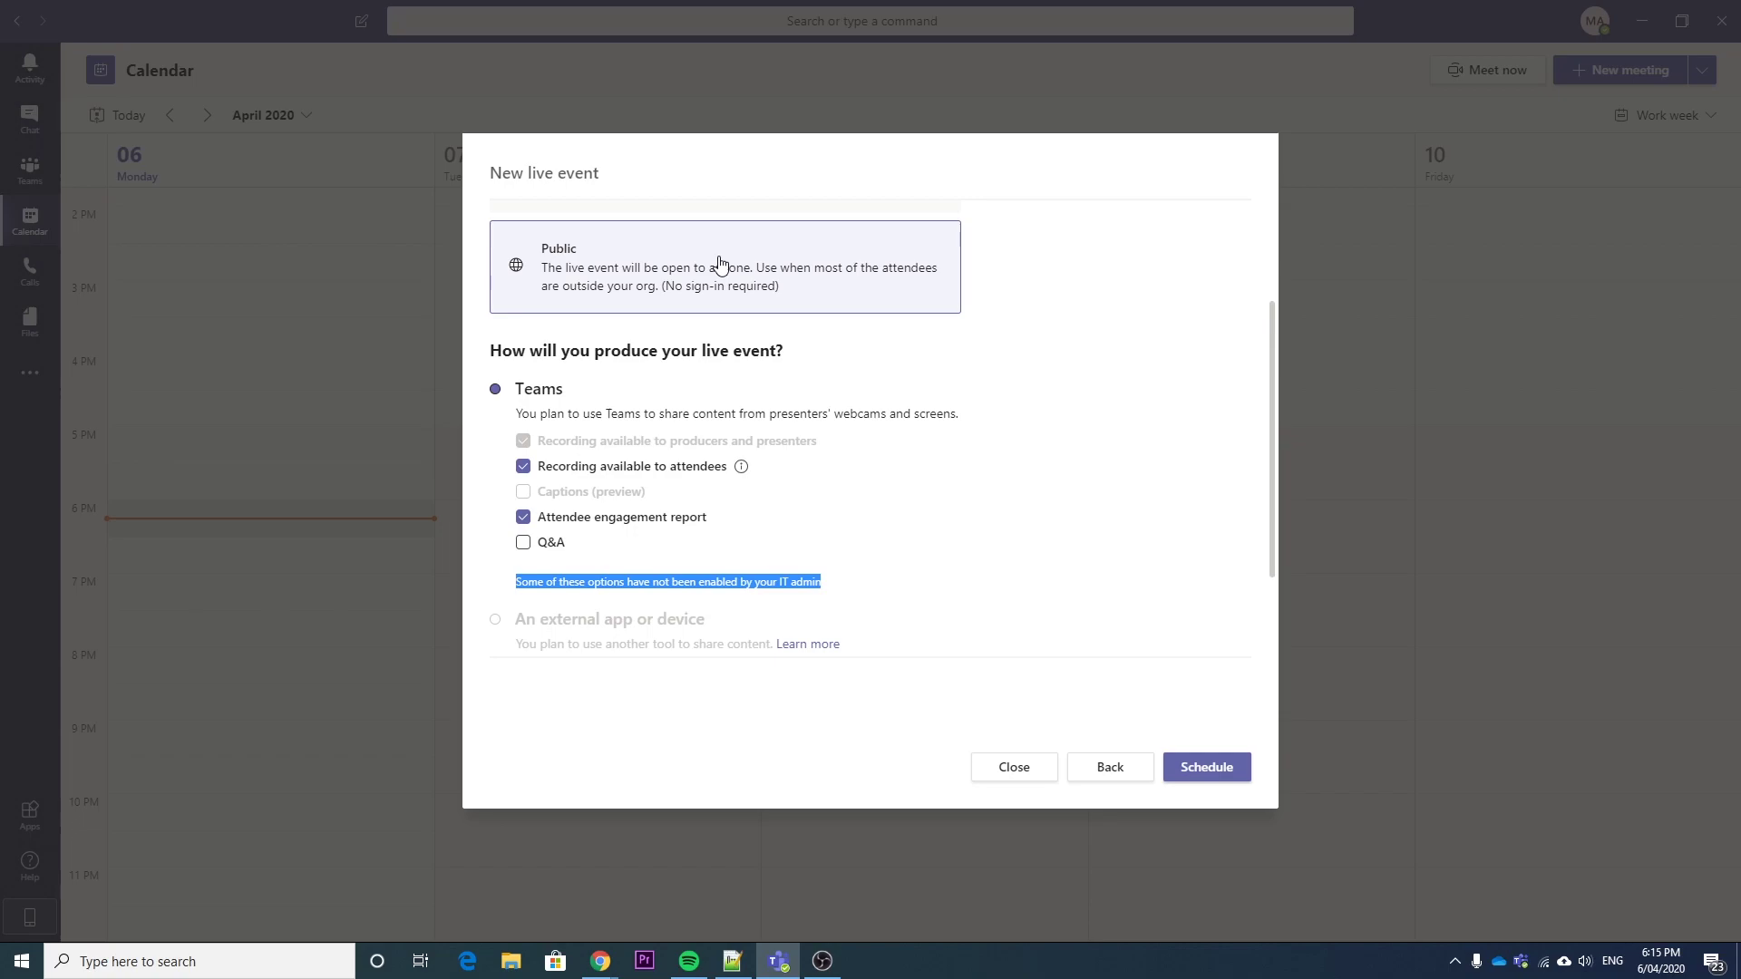
{"action": "scroll", "coordinate": [731, 451], "scroll_direction": "down", "scroll_amount": 1}
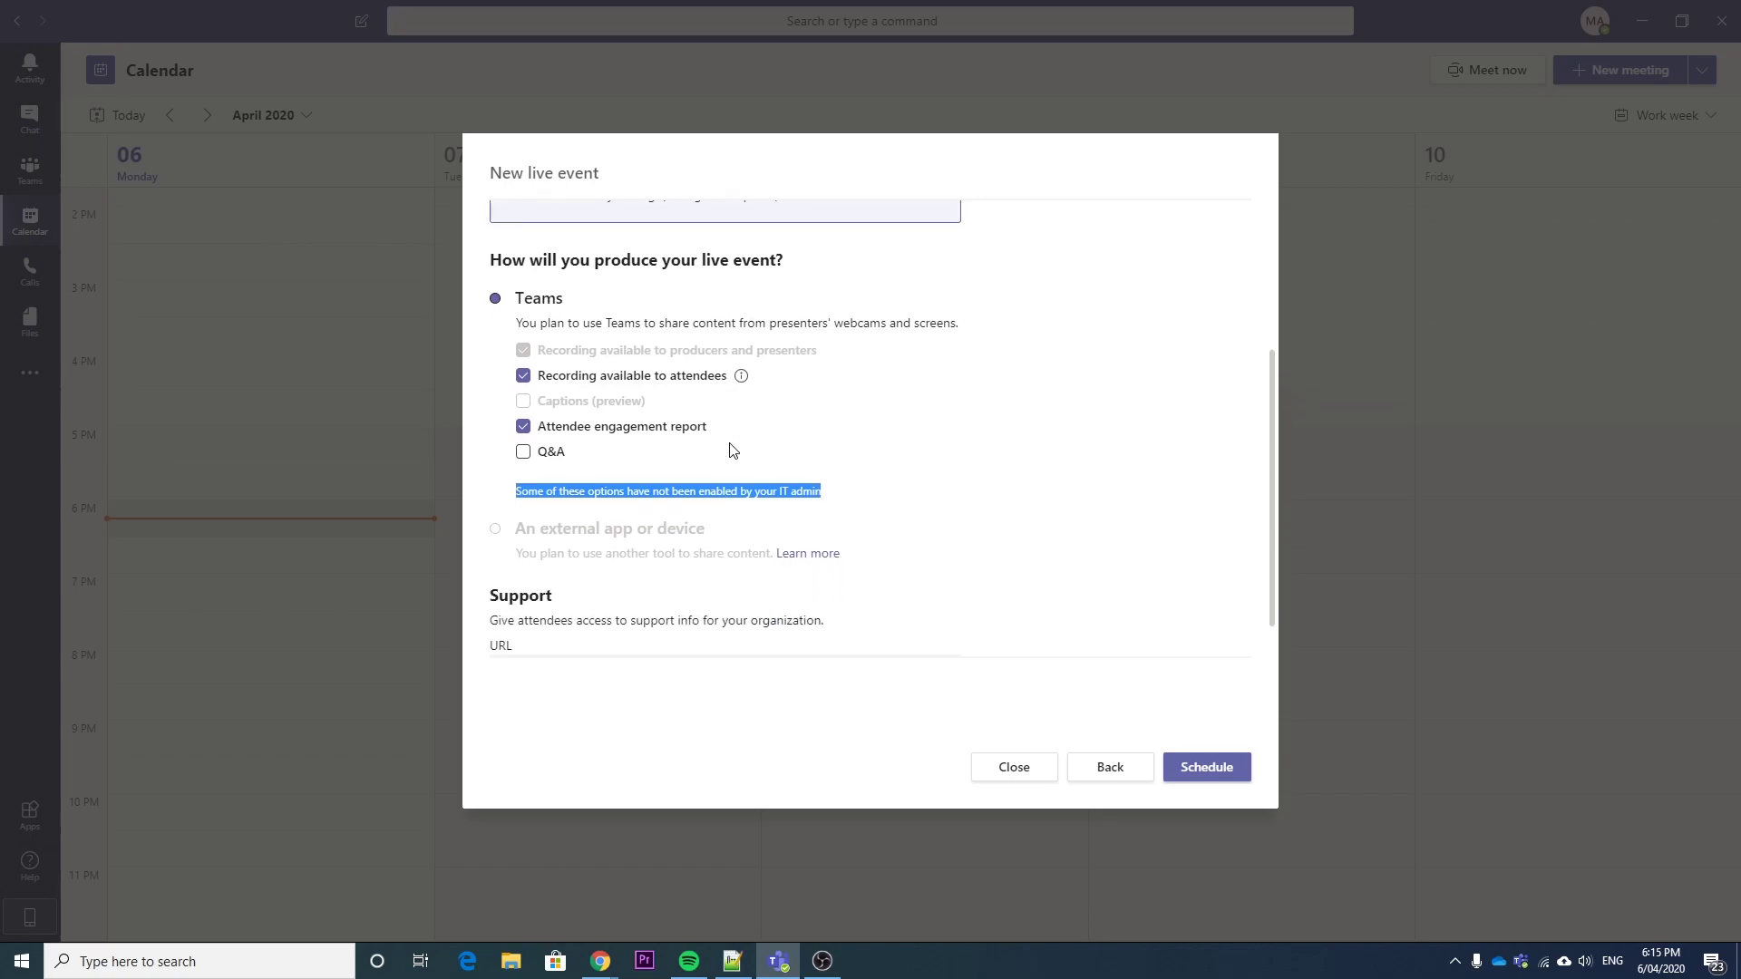
Enable Q&A in the Teams production options of the live event
{"action": "left_click", "coordinate": [571, 386]}
{"action": "left_click", "coordinate": [570, 385]}
{"action": "left_click", "coordinate": [523, 454]}
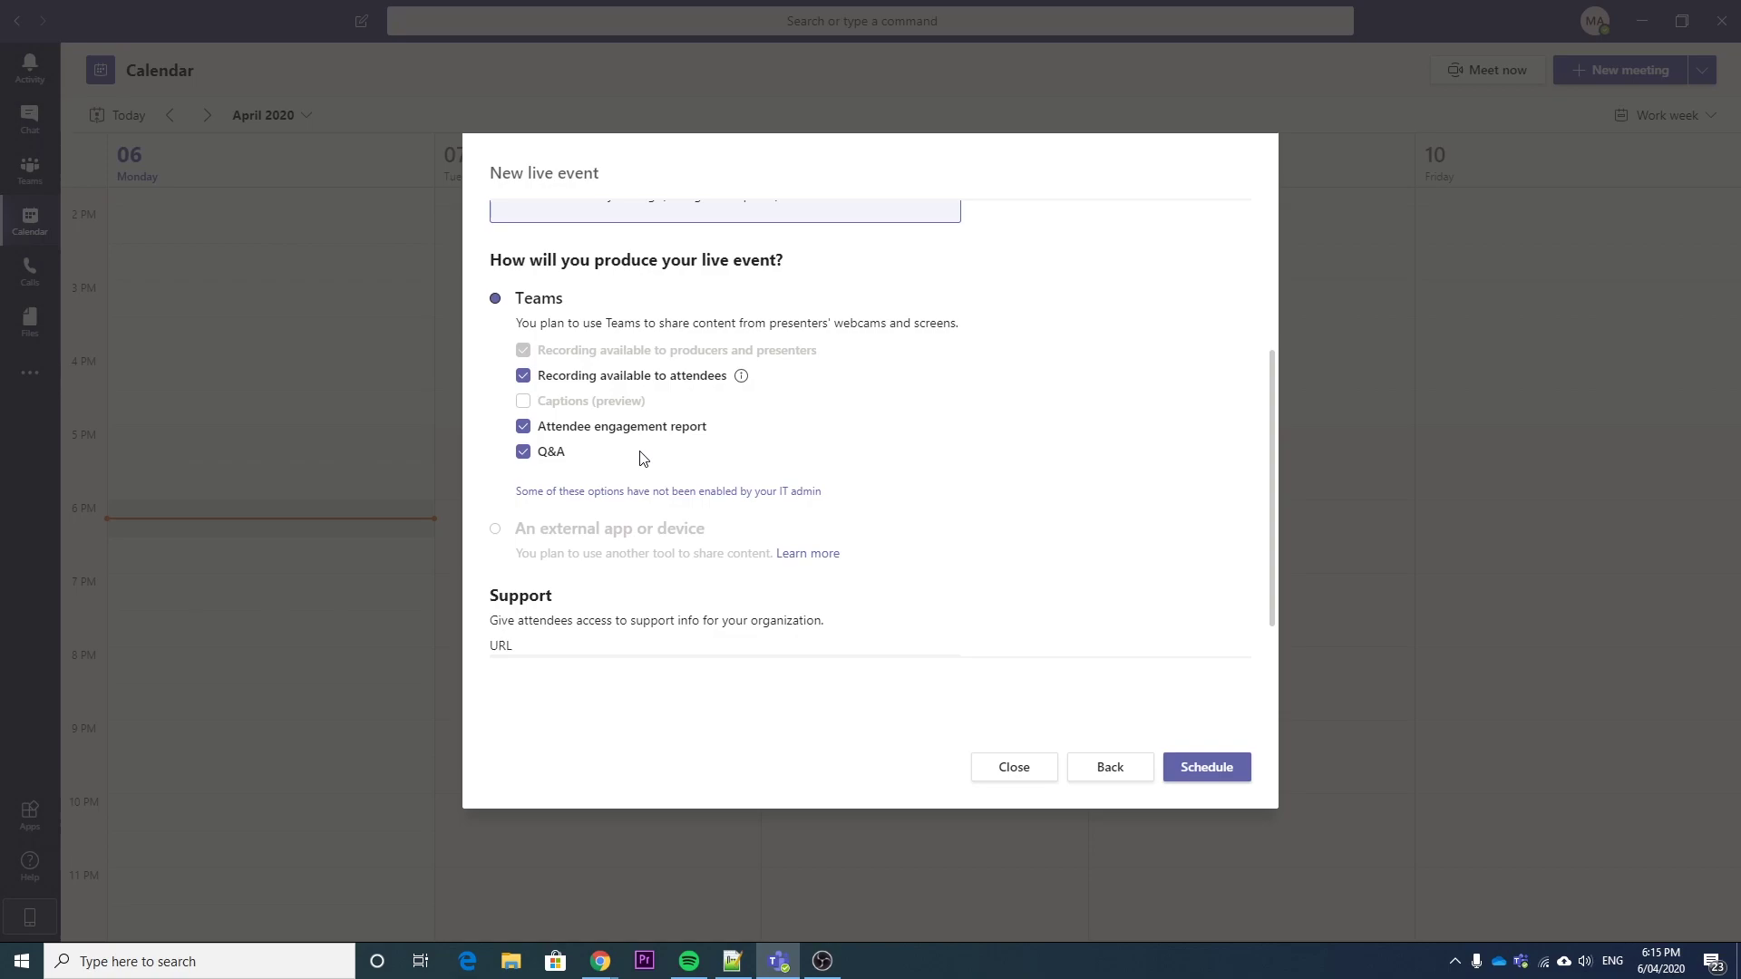
{"action": "scroll", "coordinate": [635, 463], "scroll_direction": "down", "scroll_amount": 1}
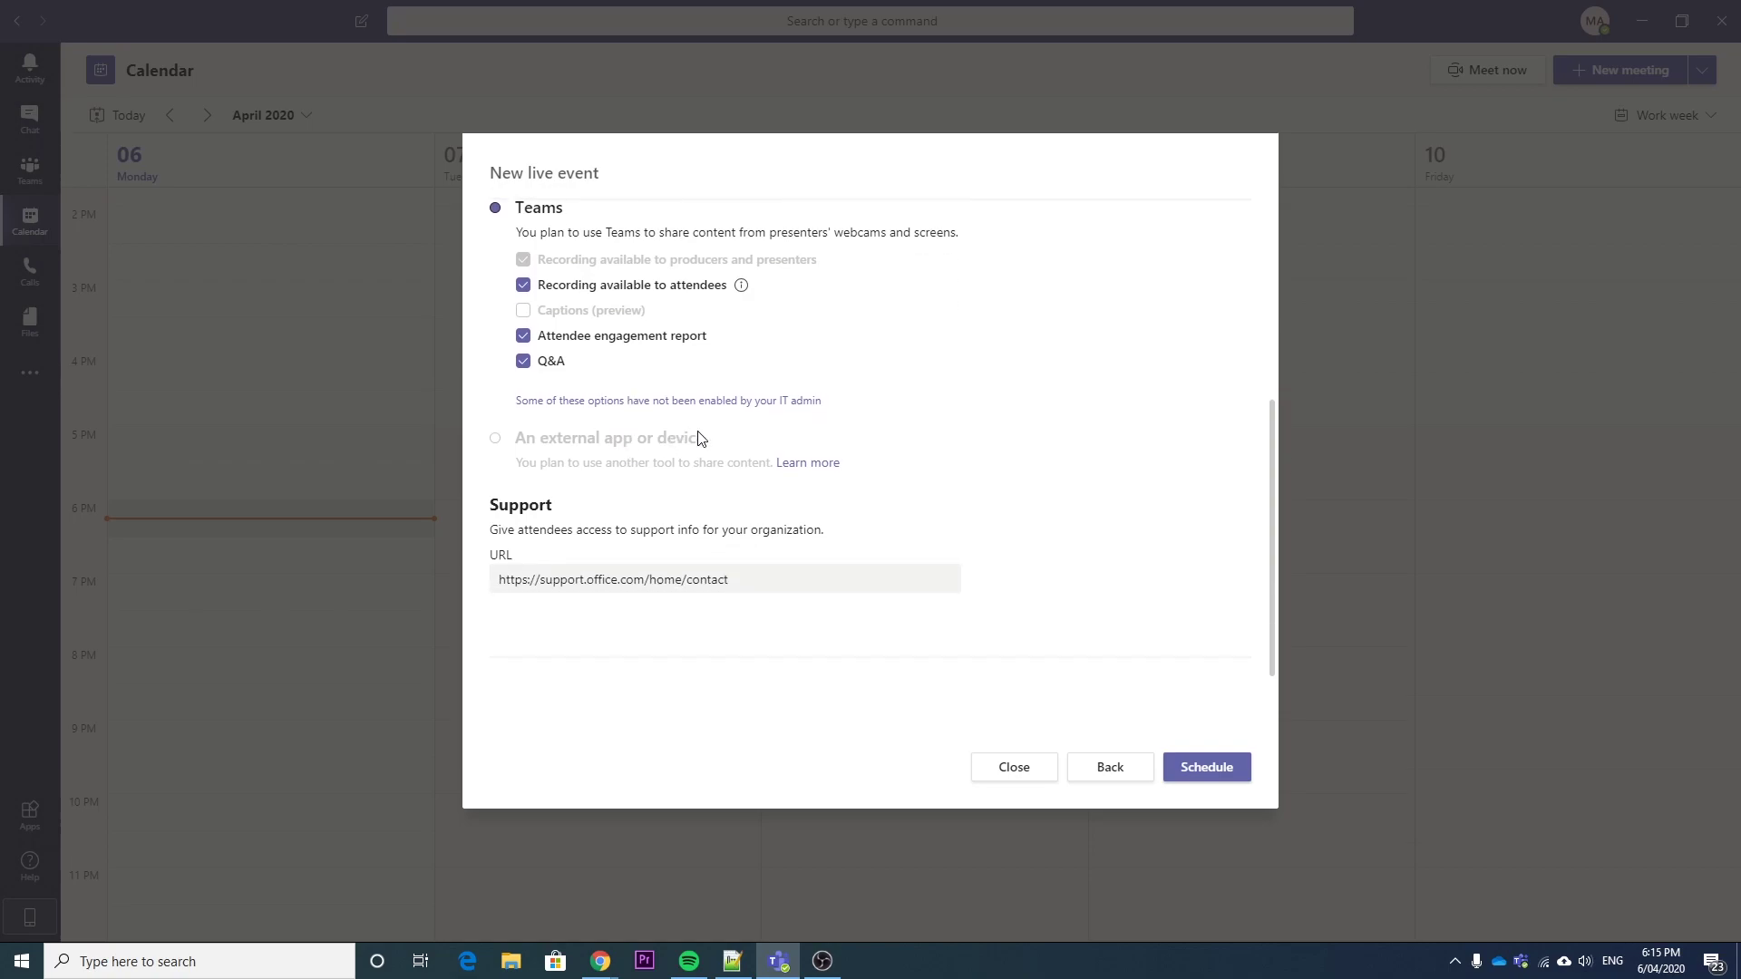
{"action": "left_click", "coordinate": [501, 588]}
{"action": "left_click", "coordinate": [498, 533]}
{"action": "left_click_drag", "start_coordinate": [502, 571], "coordinate": [754, 566]}
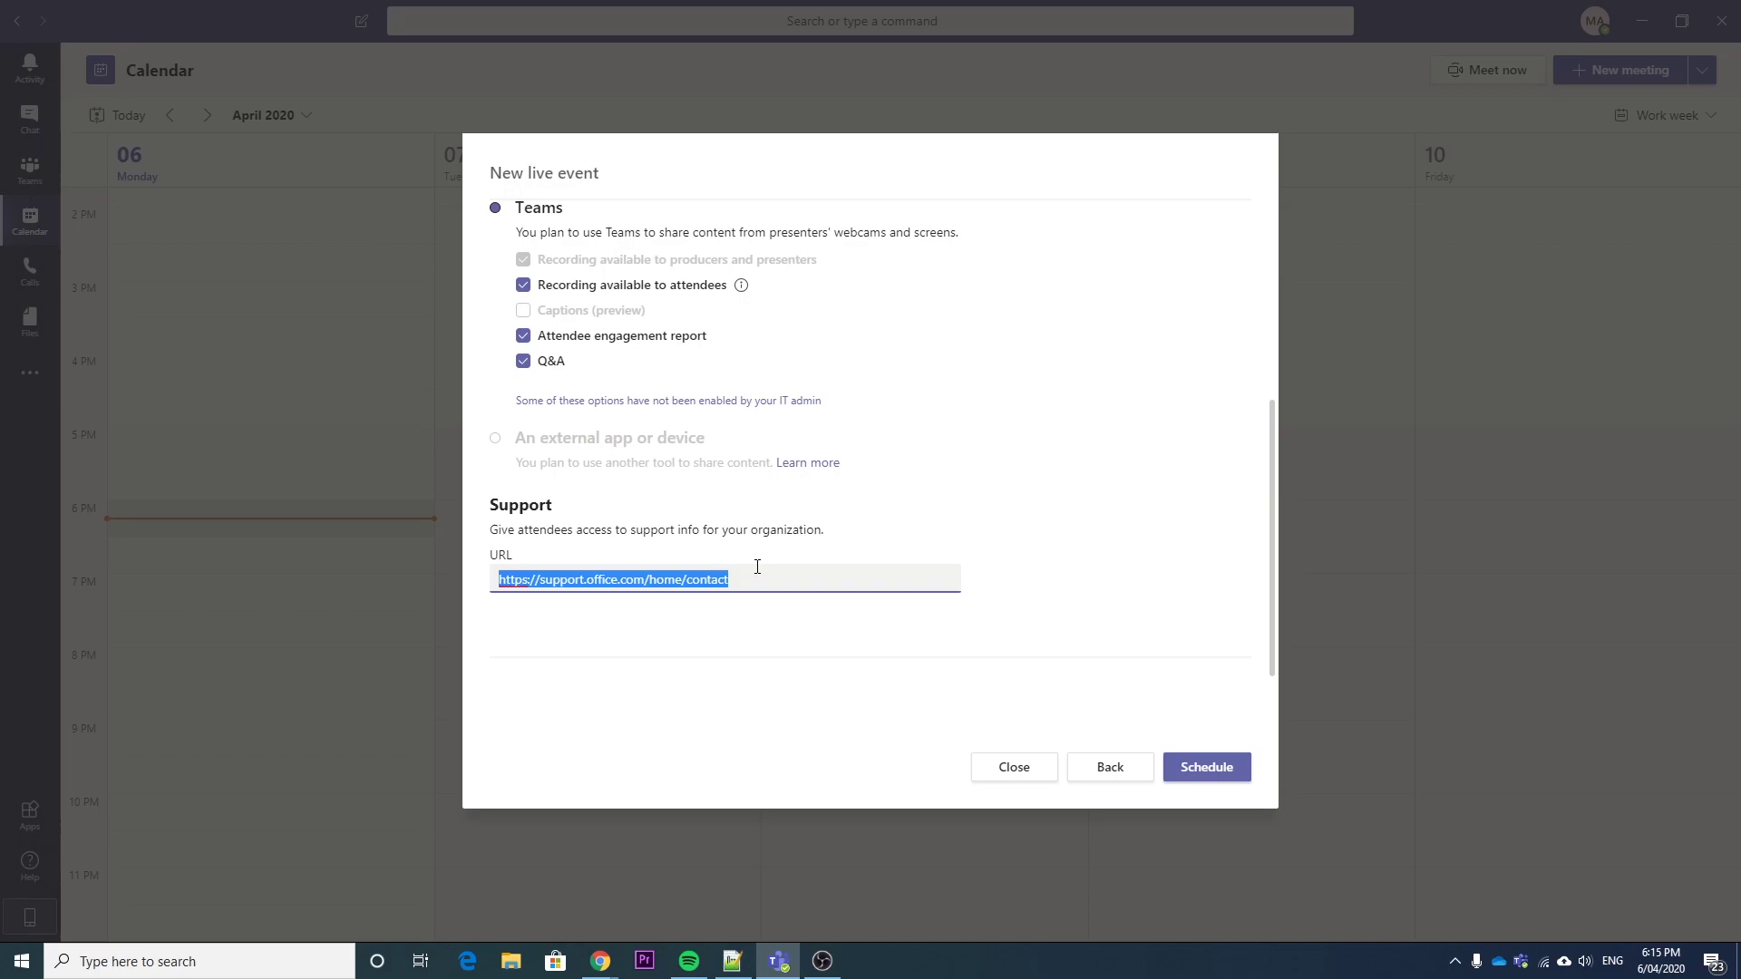
{"action": "type", "text": "https:/"}
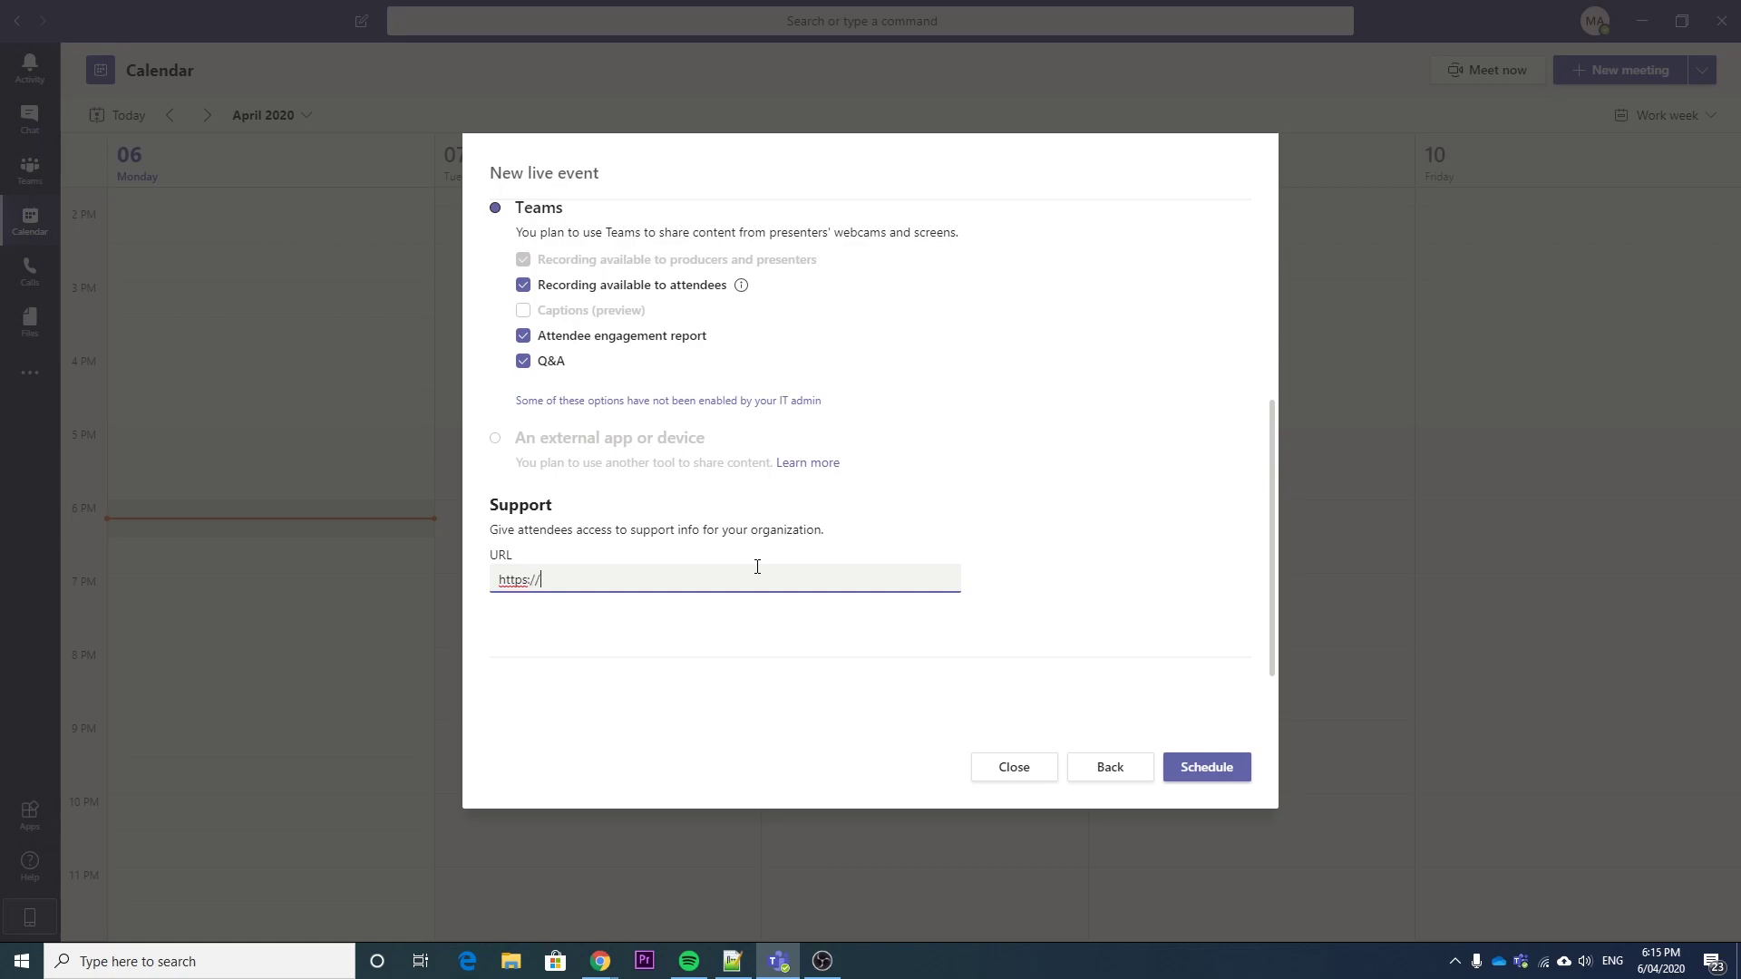
{"action": "type", "text": "/heresjaken.com/"}
{"action": "left_click", "coordinate": [1209, 767]}
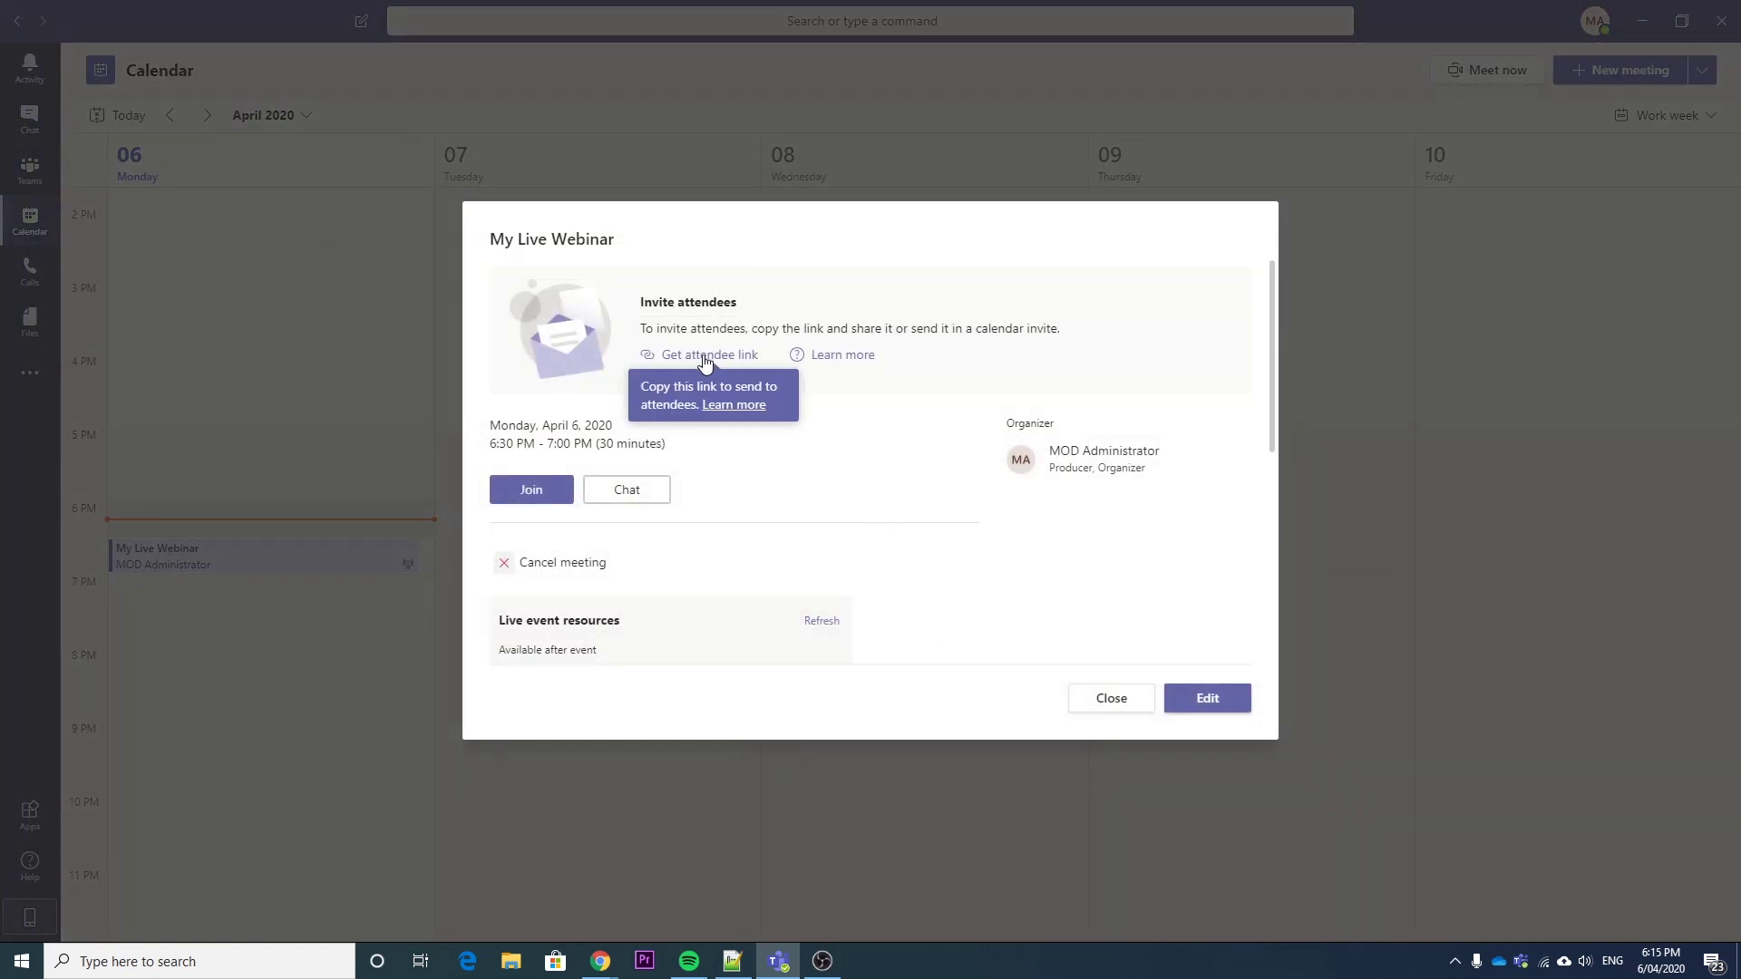
Examine the join information of the scheduled event and its list of local conference dial-in numbers
{"action": "scroll", "coordinate": [796, 509], "scroll_direction": "down", "scroll_amount": 3}
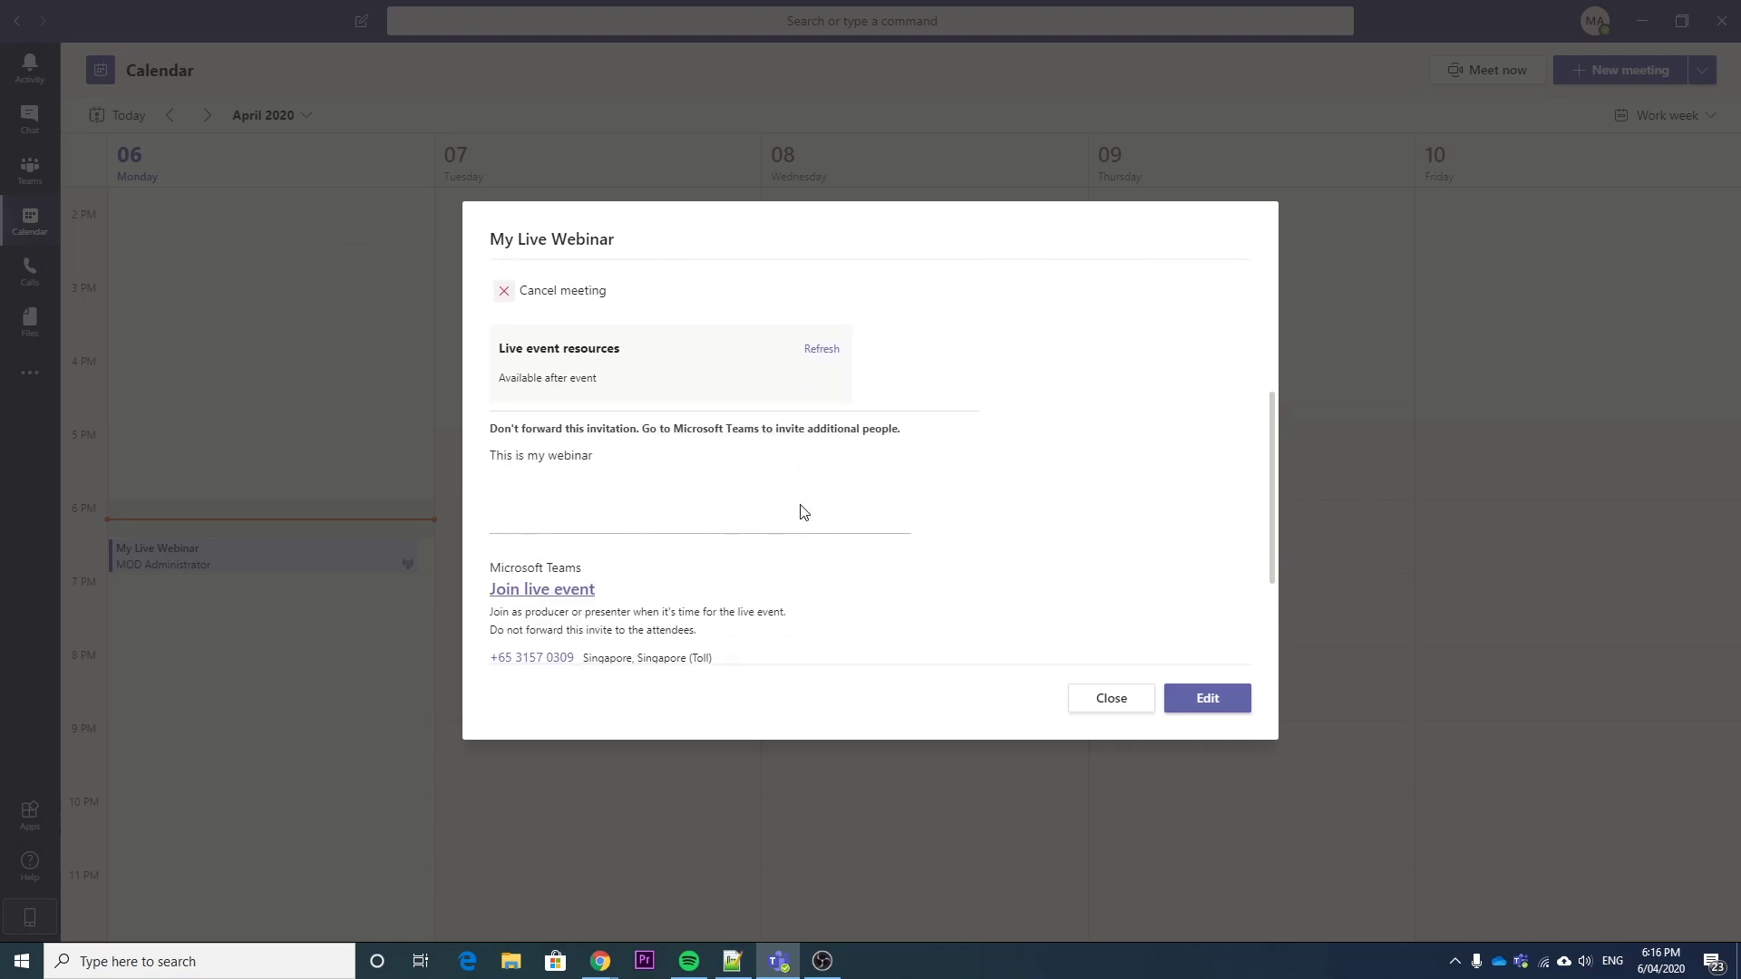
{"action": "scroll", "coordinate": [708, 494], "scroll_direction": "down", "scroll_amount": 2}
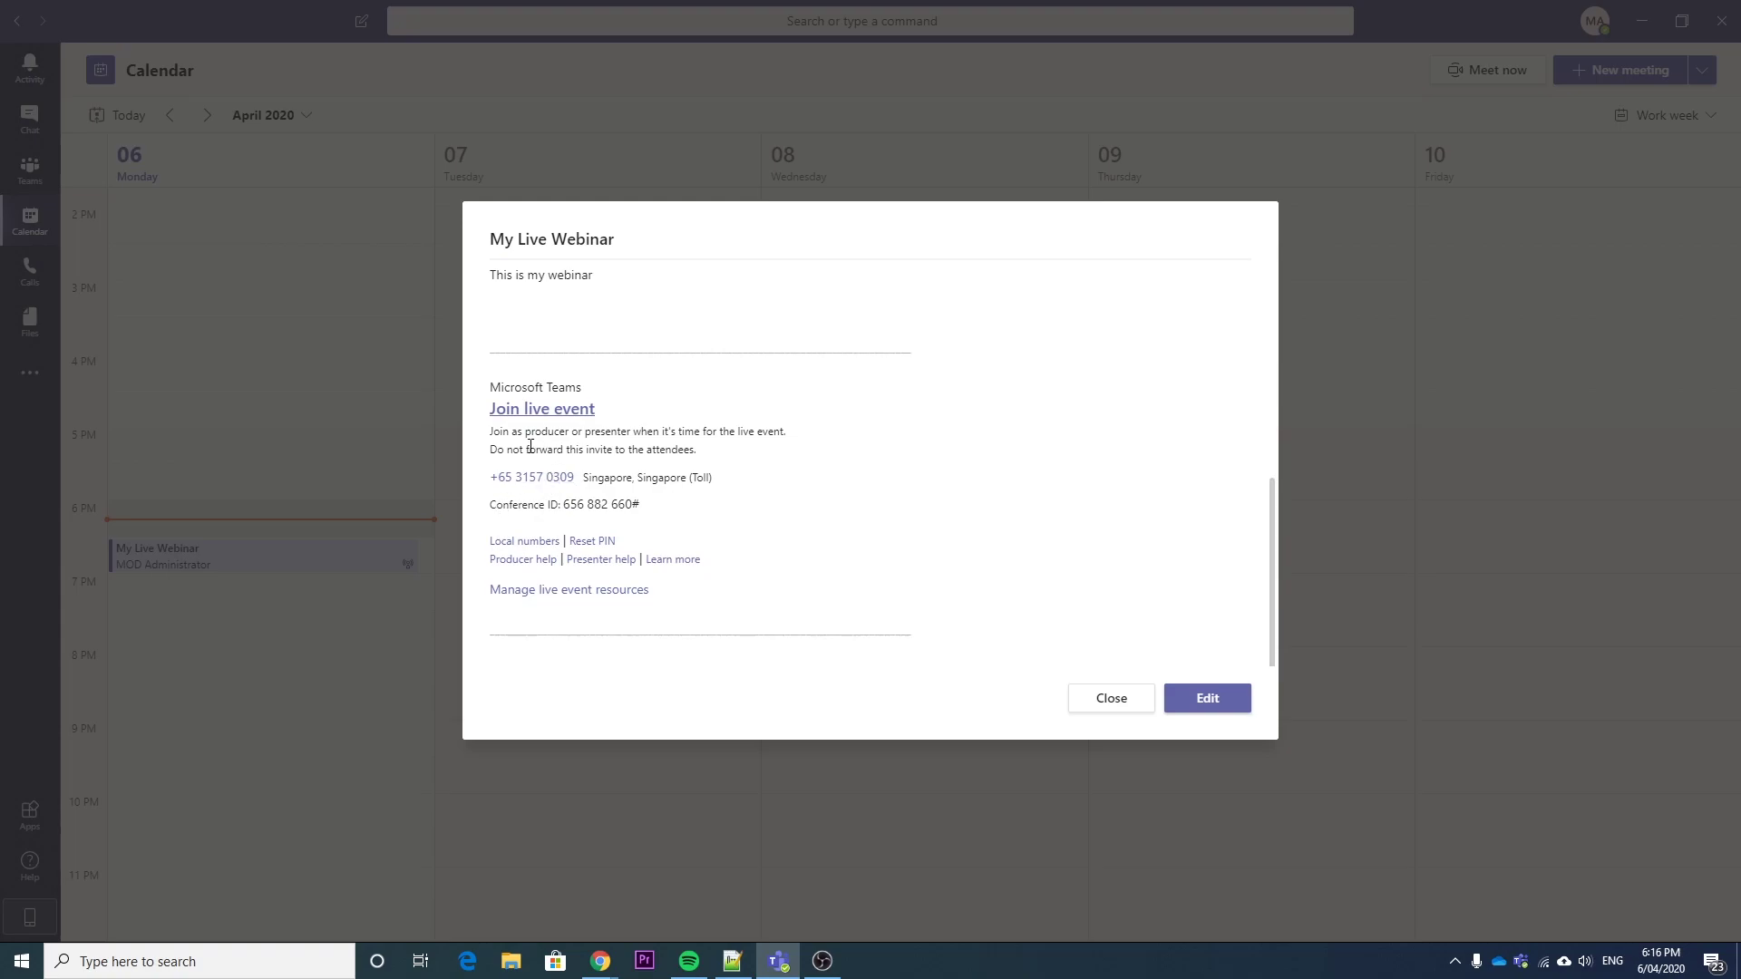
{"action": "left_click", "coordinate": [536, 543]}
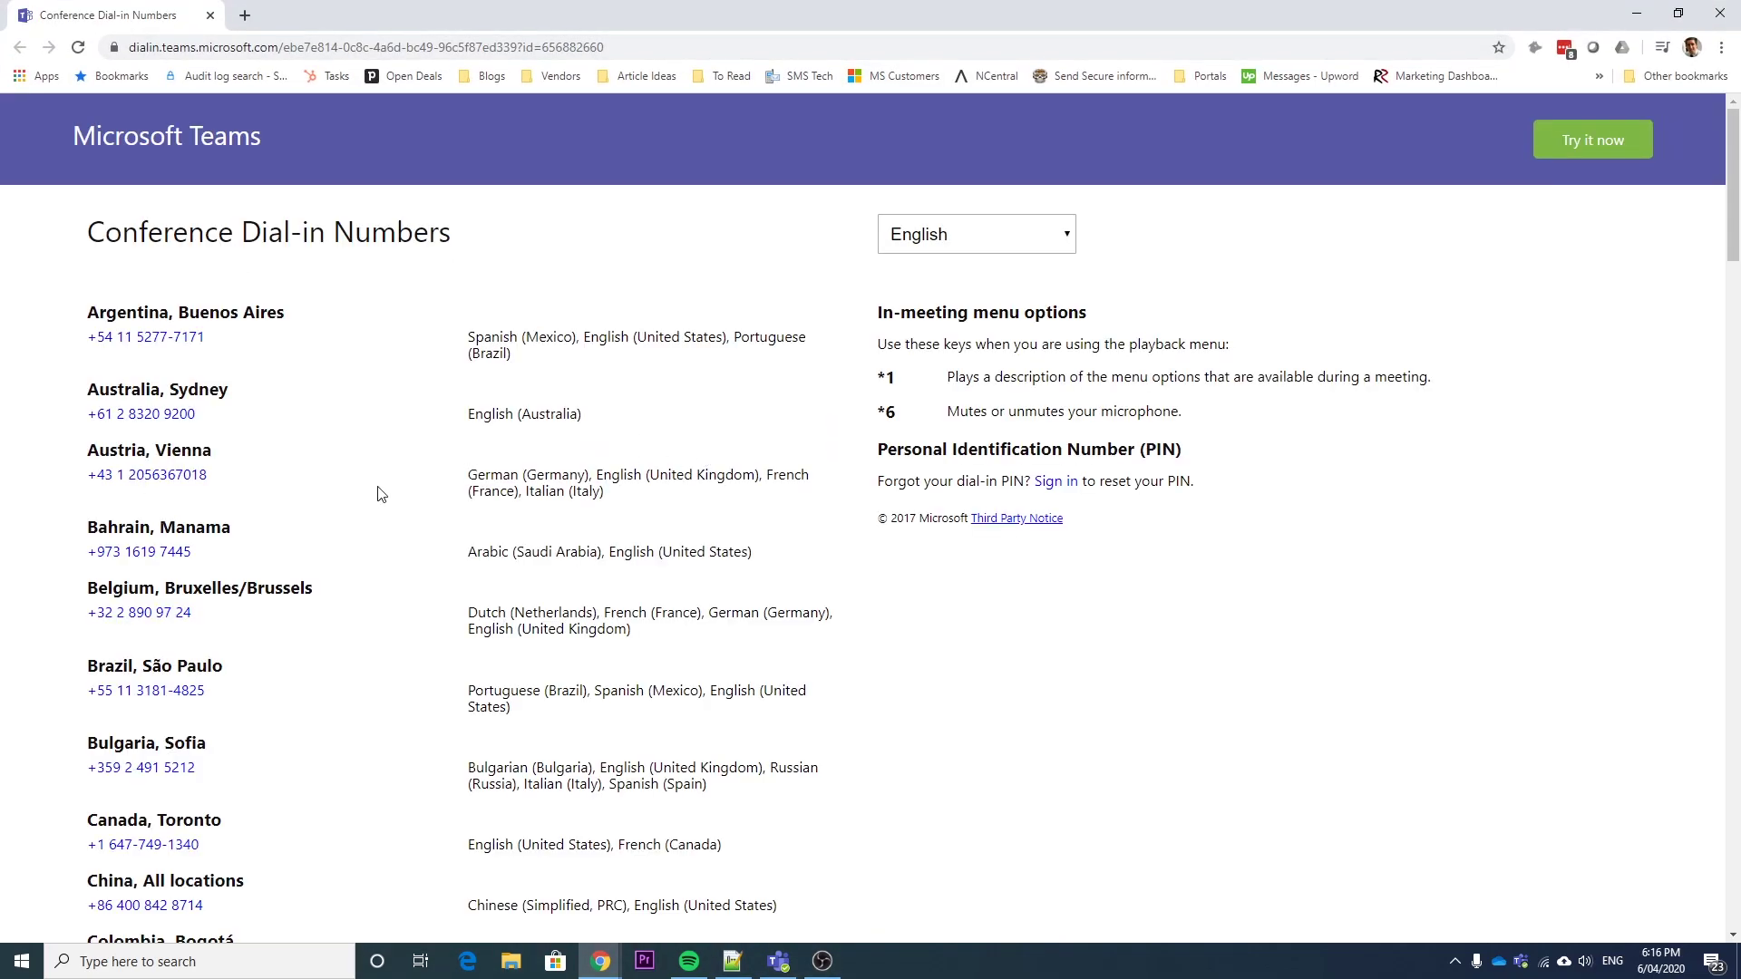
{"action": "scroll", "coordinate": [408, 487], "scroll_direction": "down", "scroll_amount": 2}
{"action": "scroll", "coordinate": [433, 485], "scroll_direction": "down", "scroll_amount": 20}
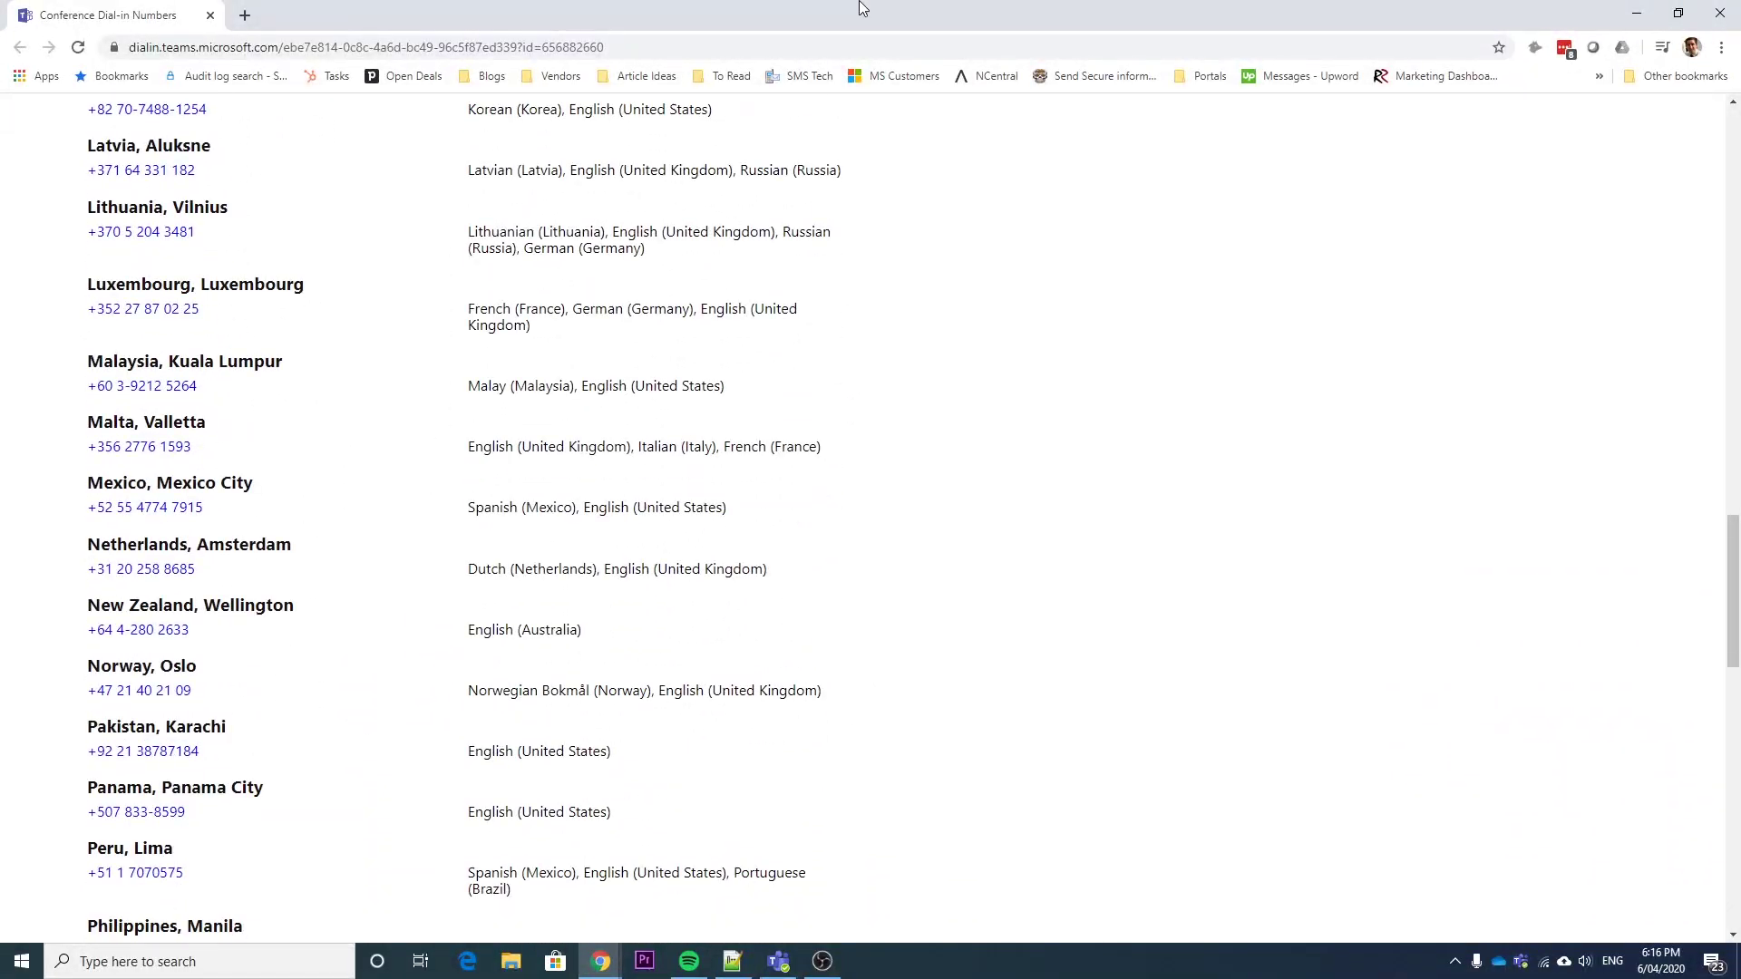
{"action": "scroll", "coordinate": [417, 517], "scroll_direction": "up", "scroll_amount": 10}
{"action": "scroll", "coordinate": [418, 519], "scroll_direction": "up", "scroll_amount": 15}
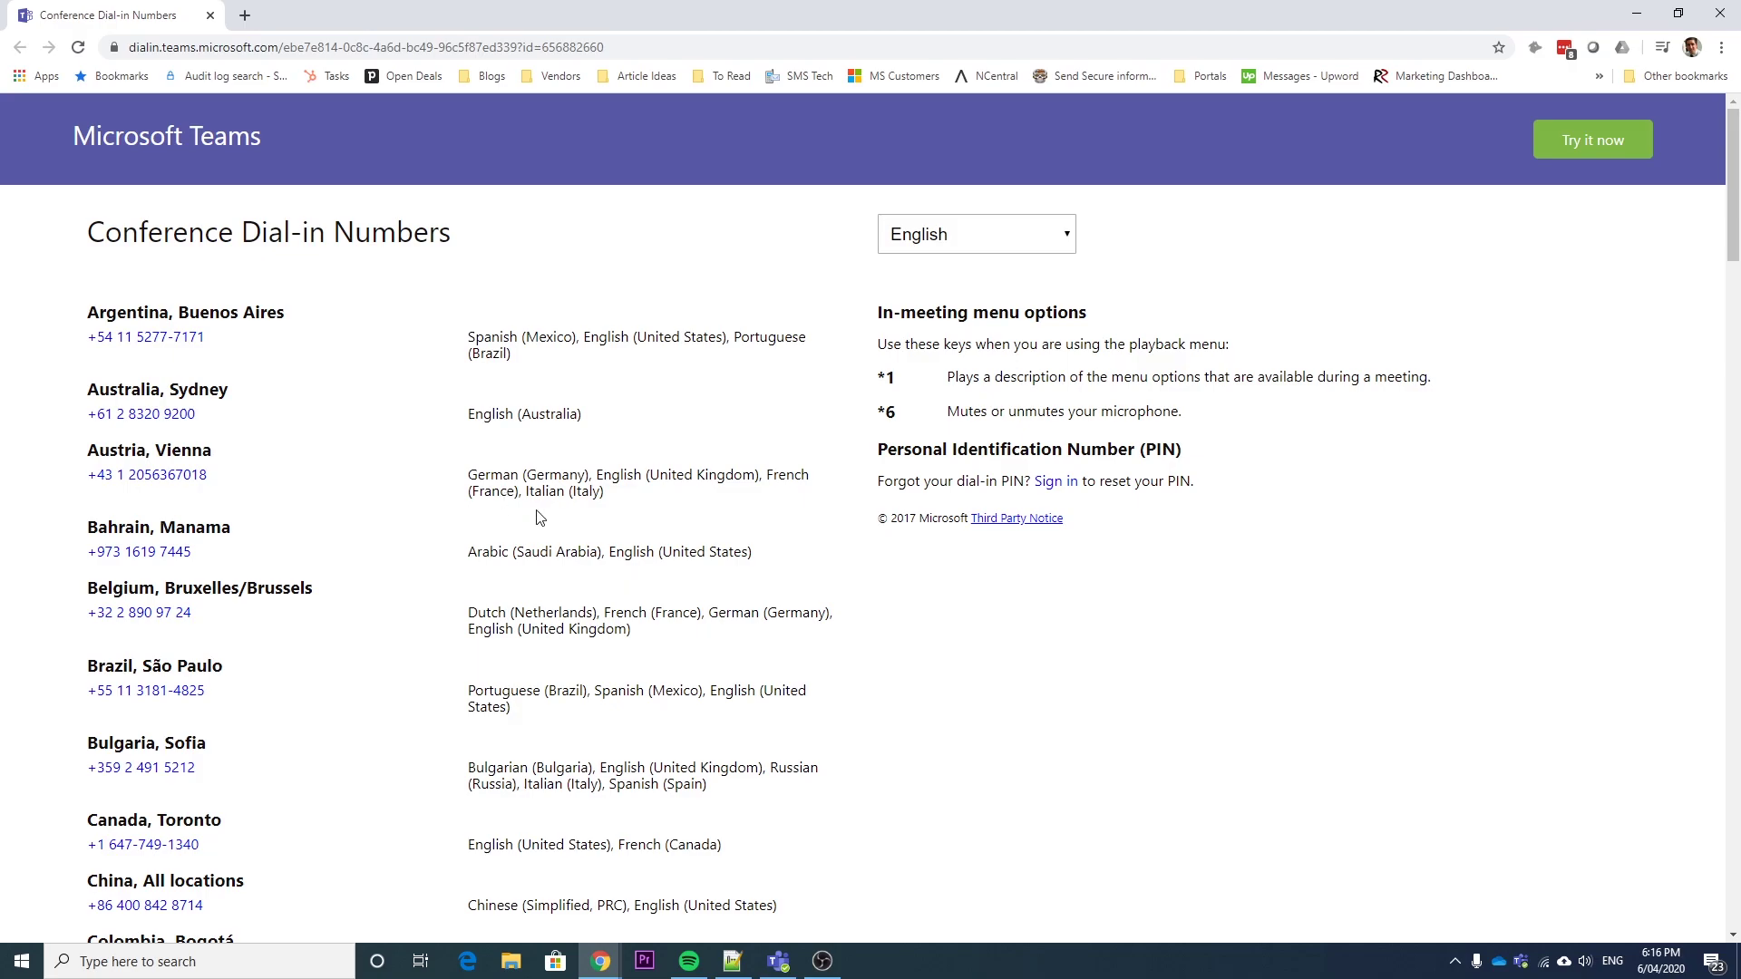
{"action": "left_click", "coordinate": [1637, 13]}
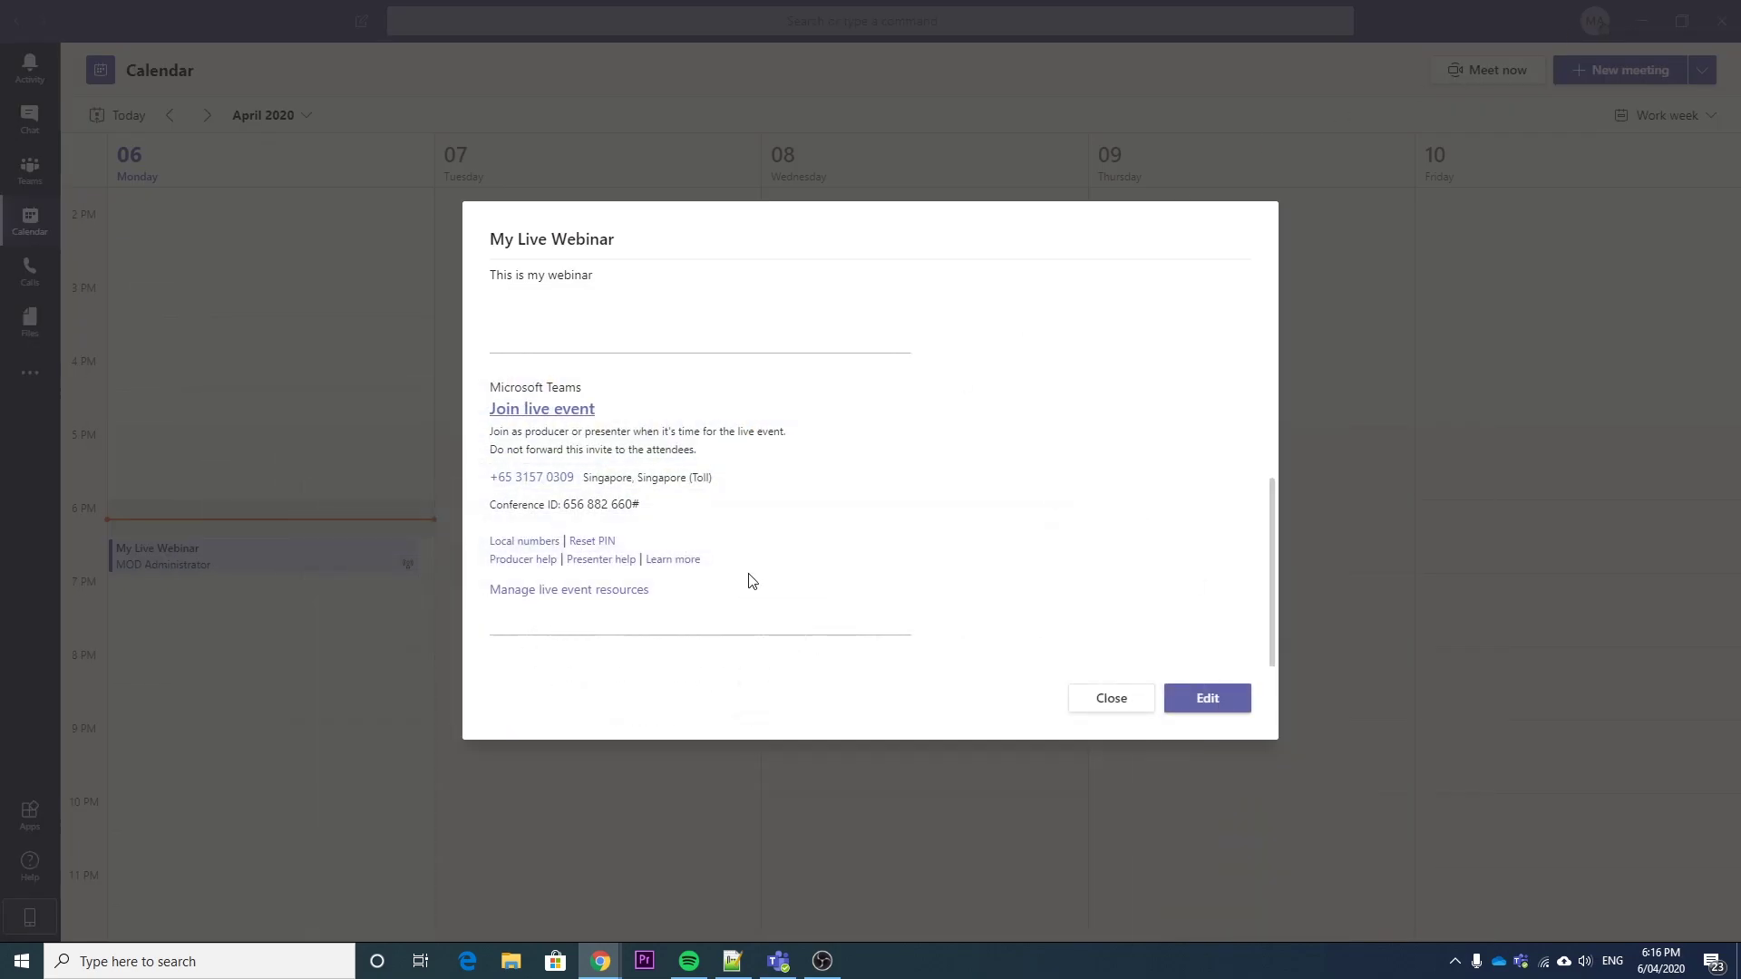
Copy the attendee link of My Live Webinar and switch to a Chrome incognito window
{"action": "scroll", "coordinate": [749, 579], "scroll_direction": "up", "scroll_amount": 5}
{"action": "scroll", "coordinate": [750, 570], "scroll_direction": "up", "scroll_amount": 2}
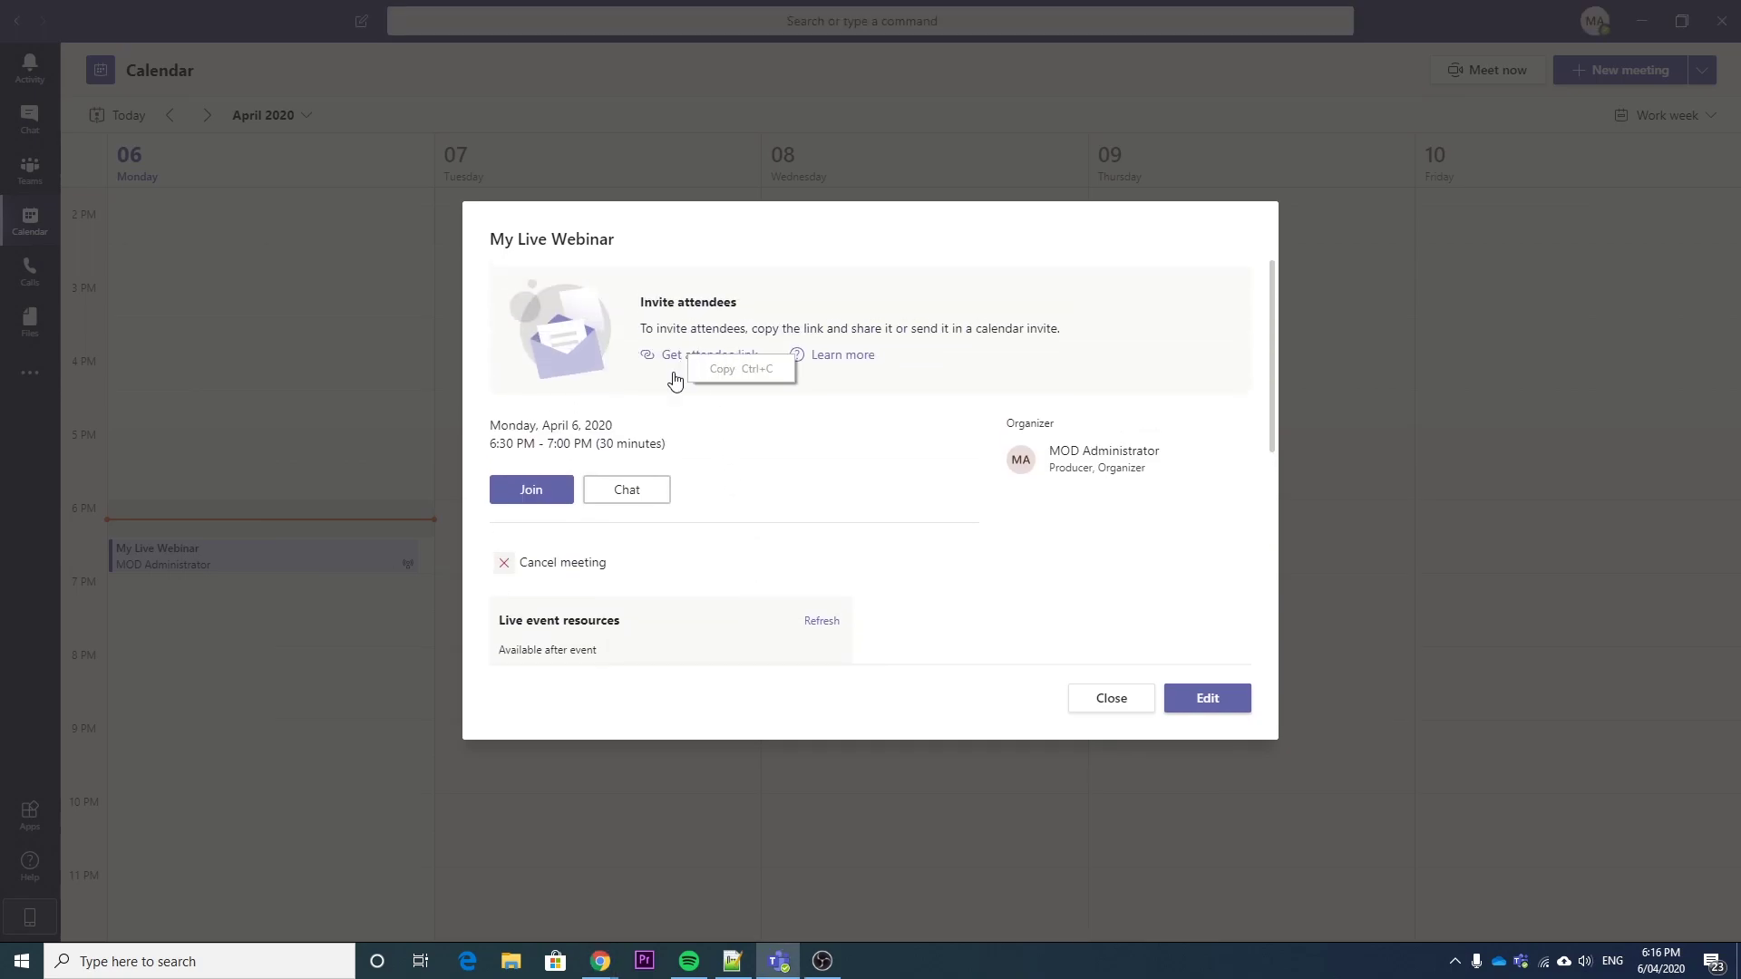
{"action": "left_click", "coordinate": [695, 361]}
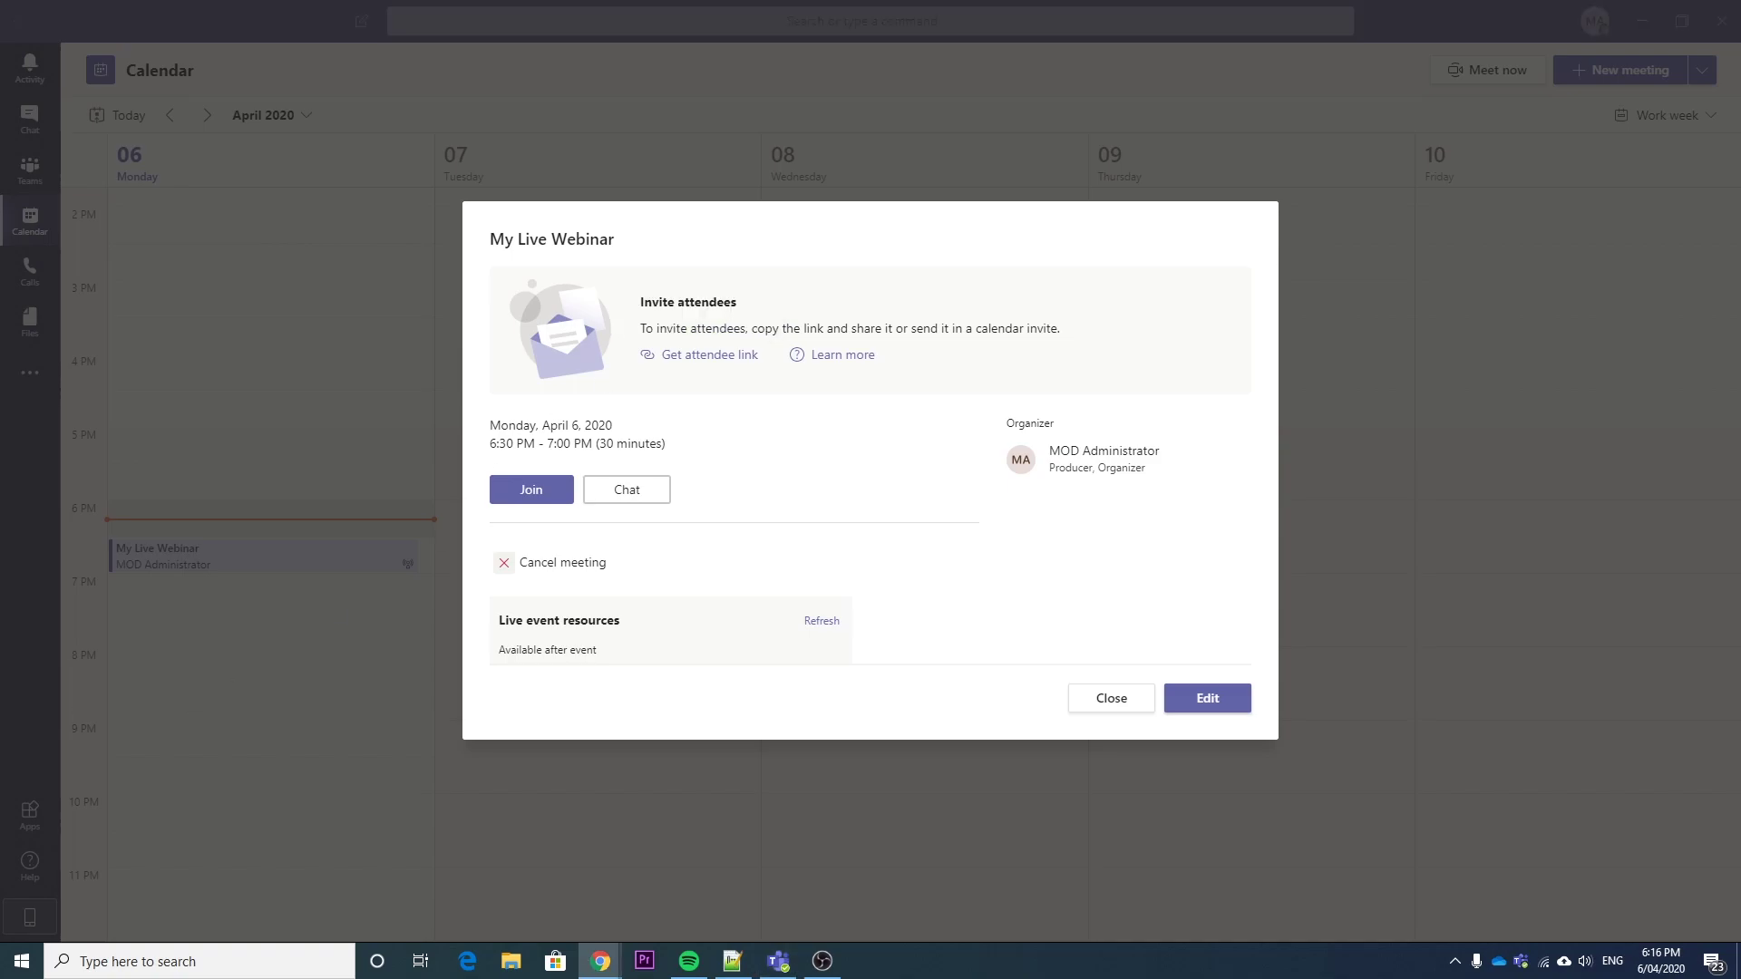
{"action": "left_click", "coordinate": [601, 961]}
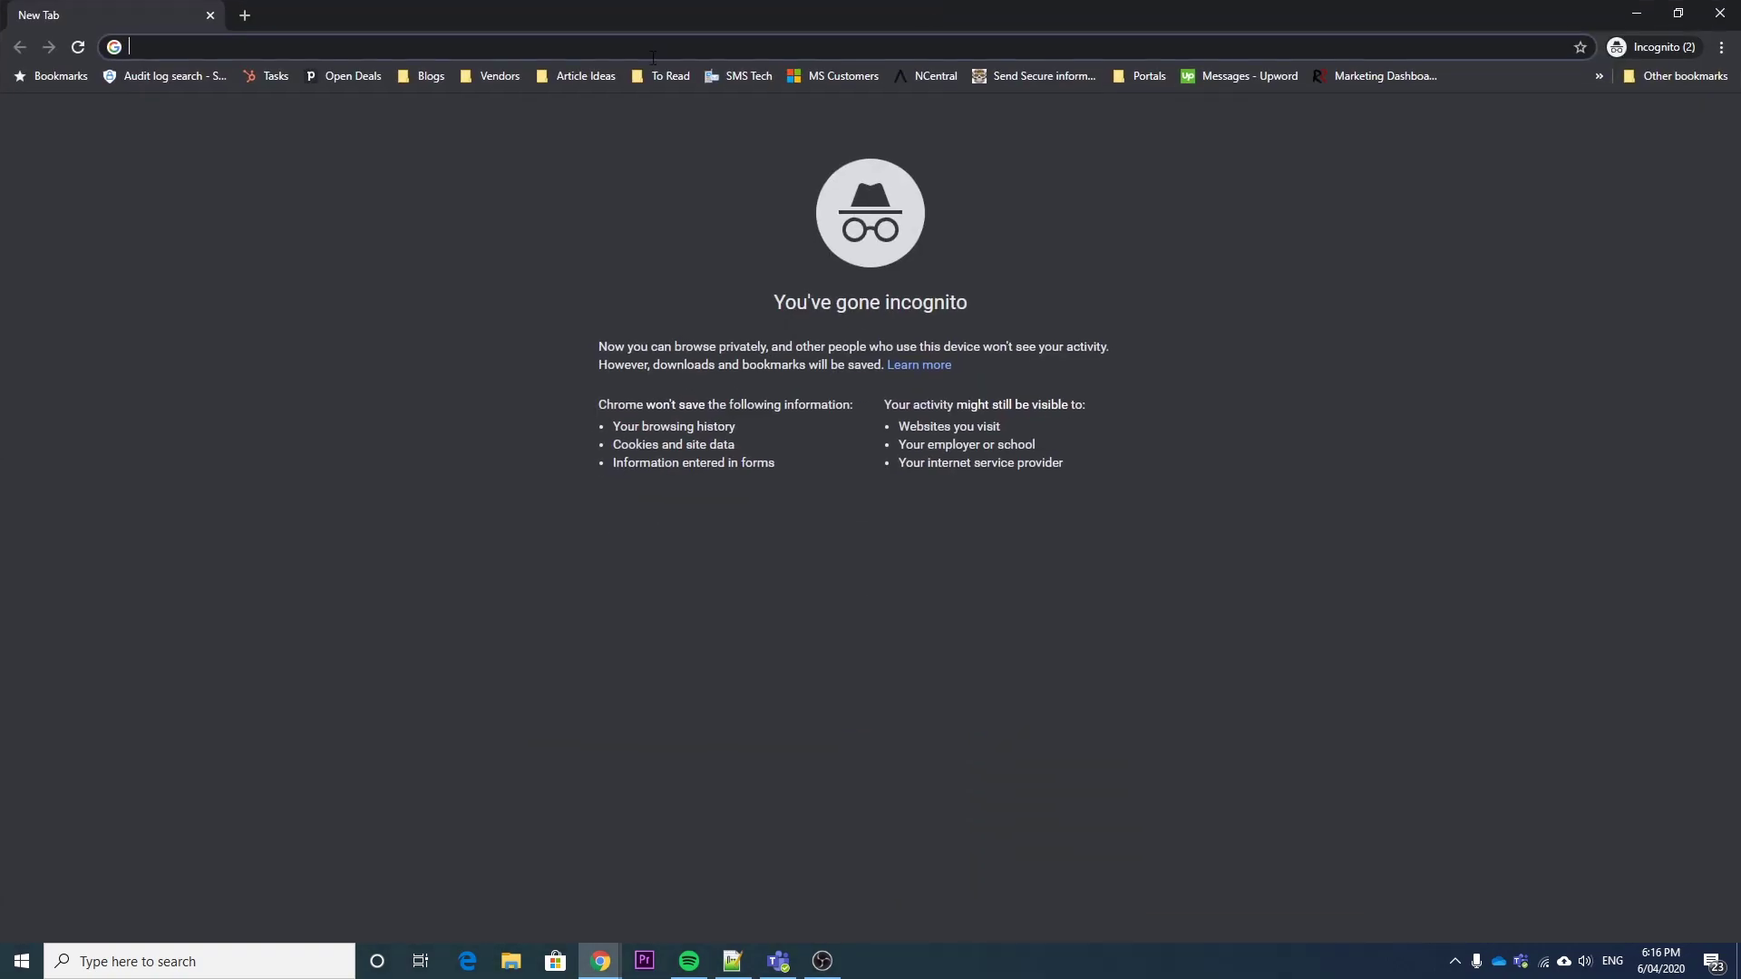
Open the copied attendee link in the incognito window and join the live event anonymously on the web
{"action": "key", "text": "ctrl+v"}
{"action": "key", "text": "Return"}
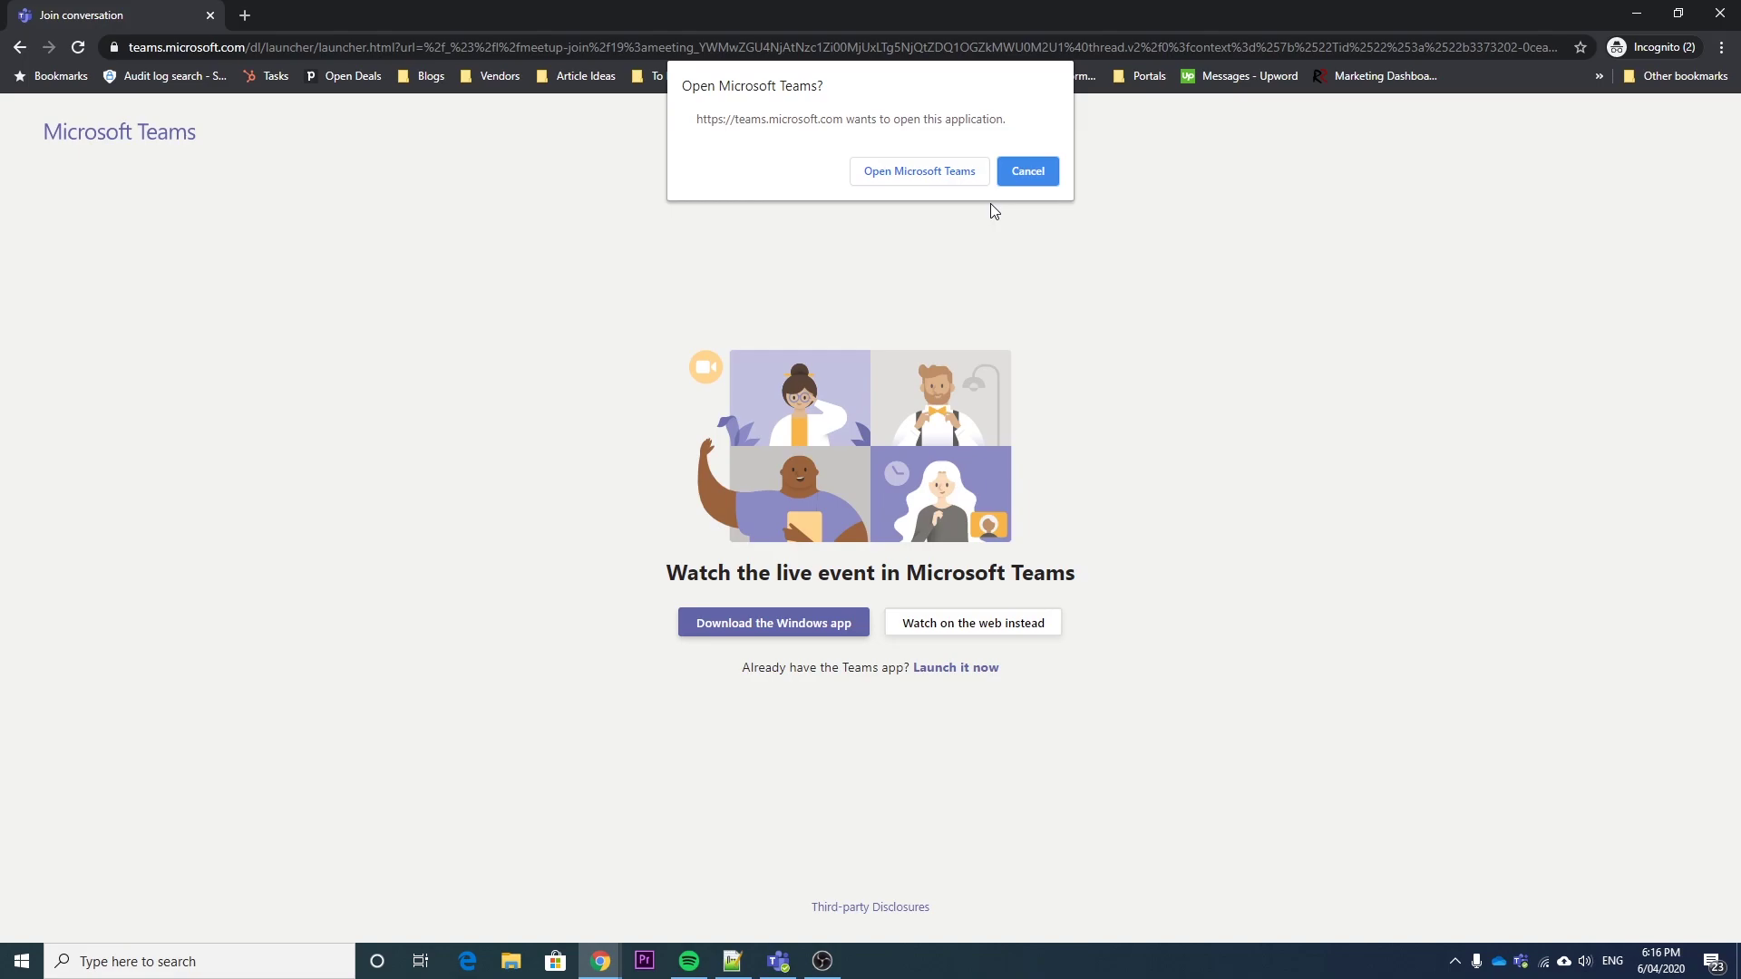
{"action": "left_click", "coordinate": [1022, 171]}
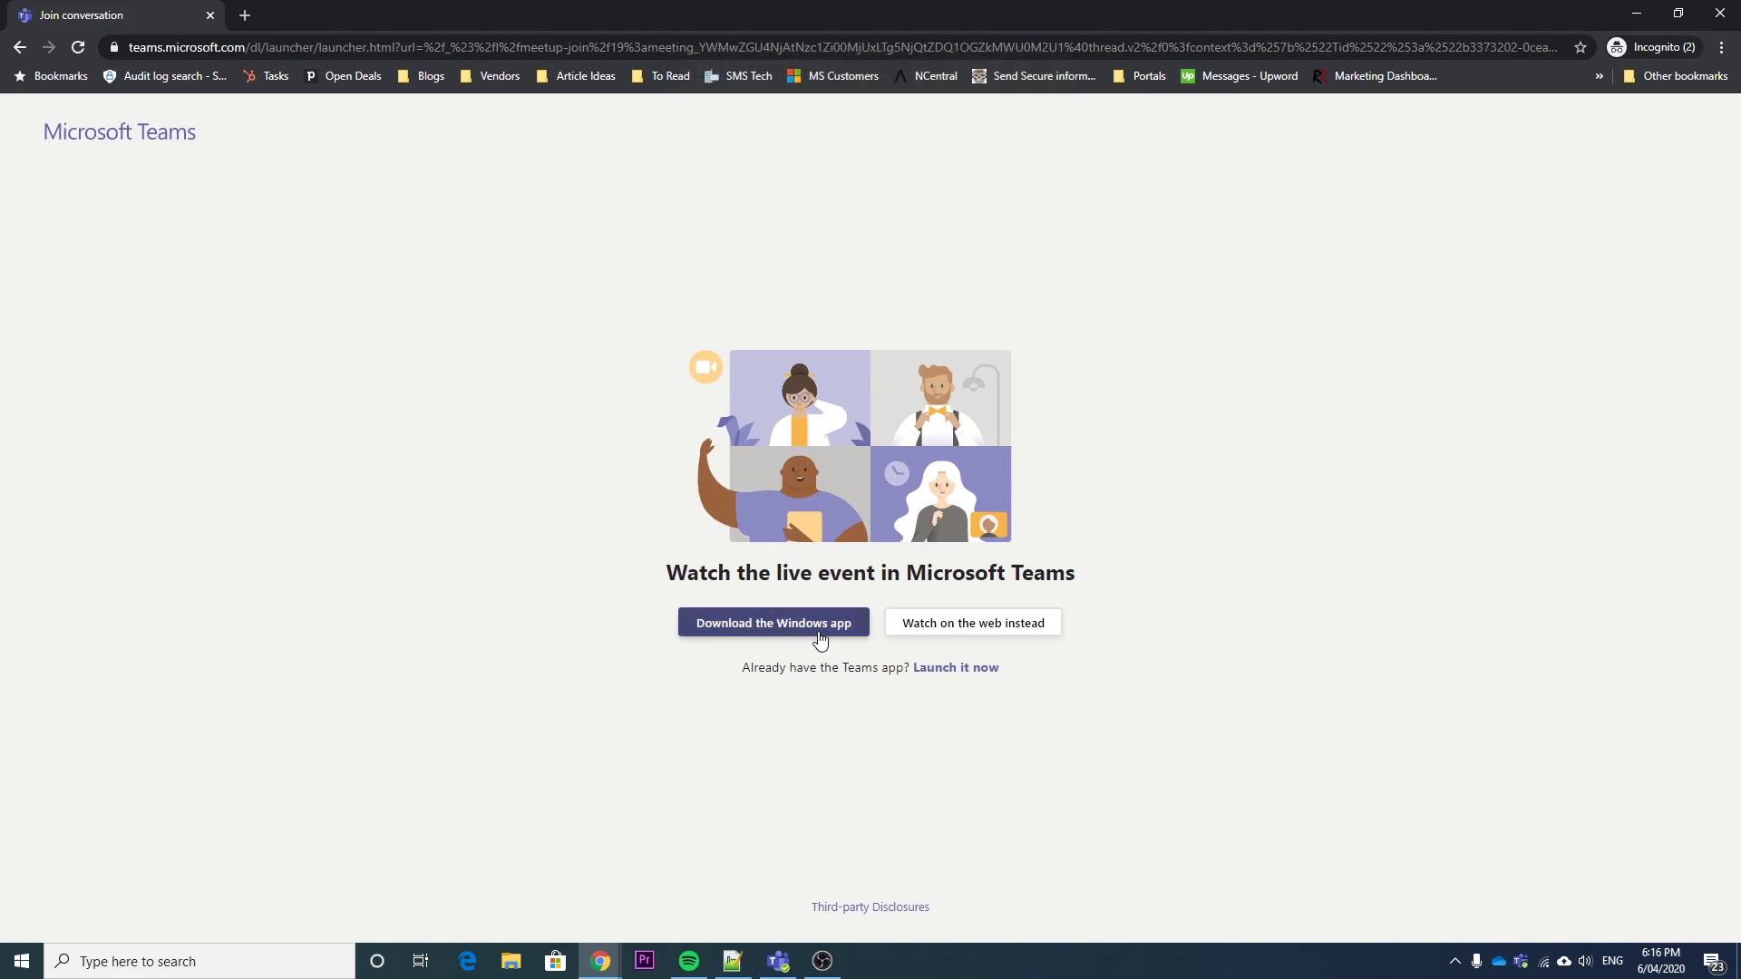
{"action": "left_click", "coordinate": [968, 630]}
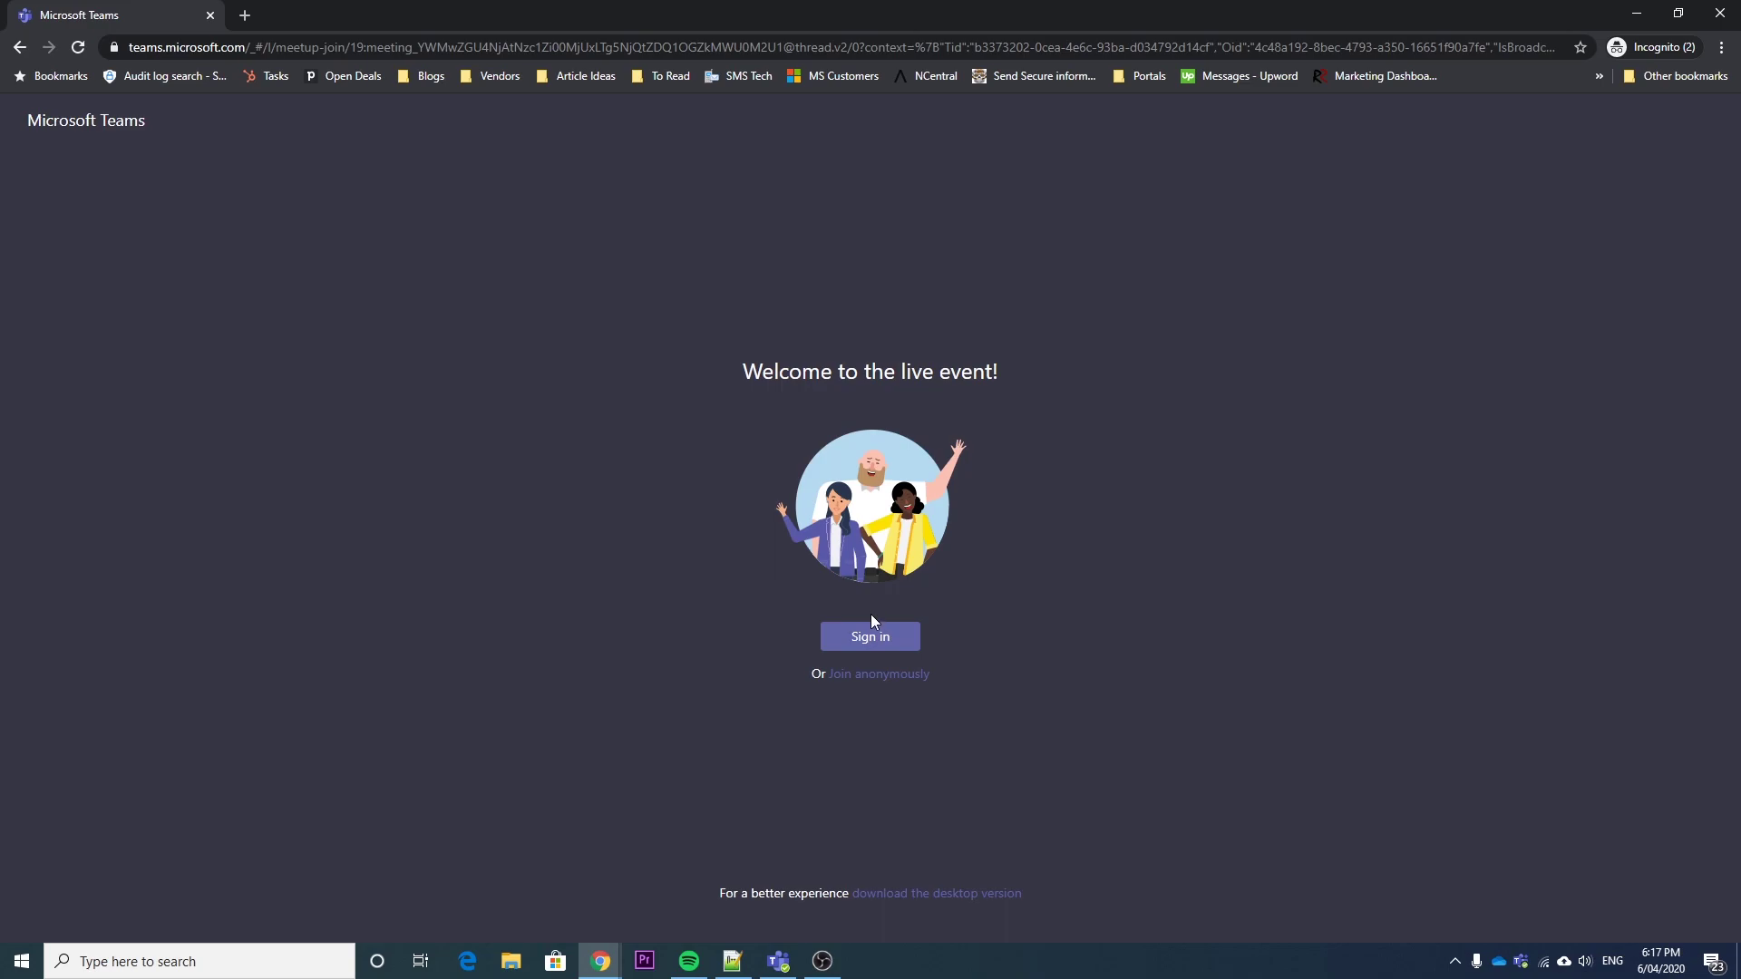
{"action": "left_click", "coordinate": [869, 675]}
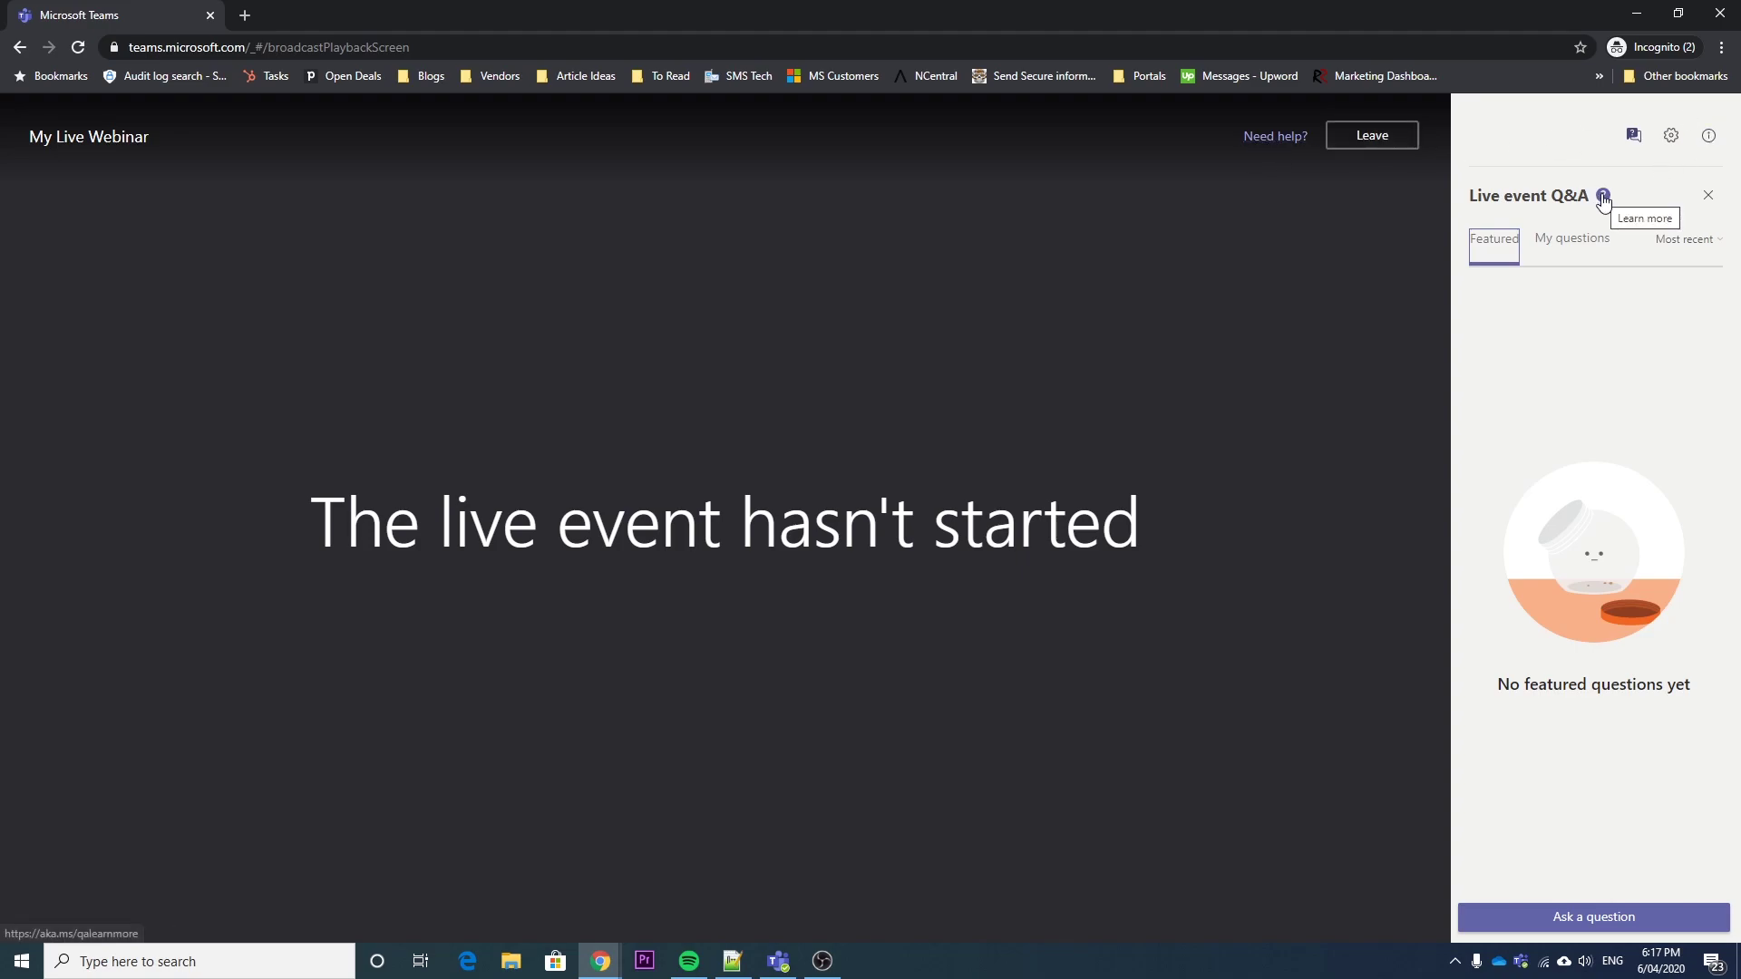
Check the live event details and support link from the attendee view, and return to the event's Q&A
{"action": "left_click", "coordinate": [1708, 138]}
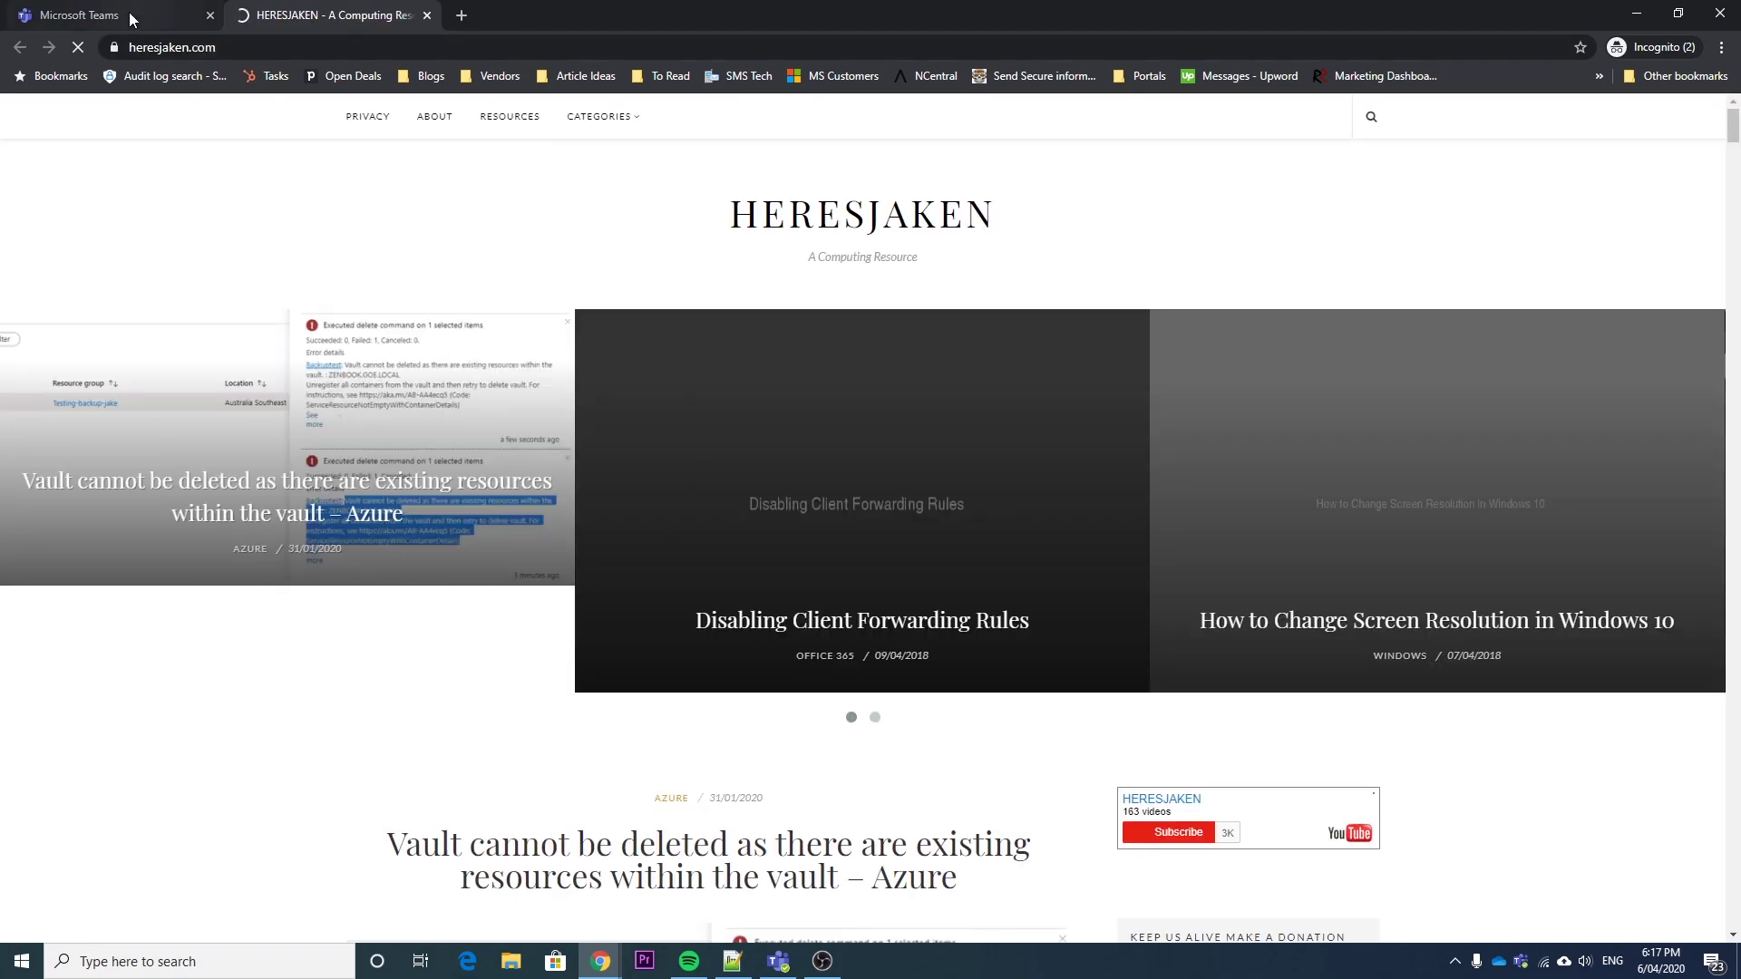
{"action": "left_click", "coordinate": [127, 16]}
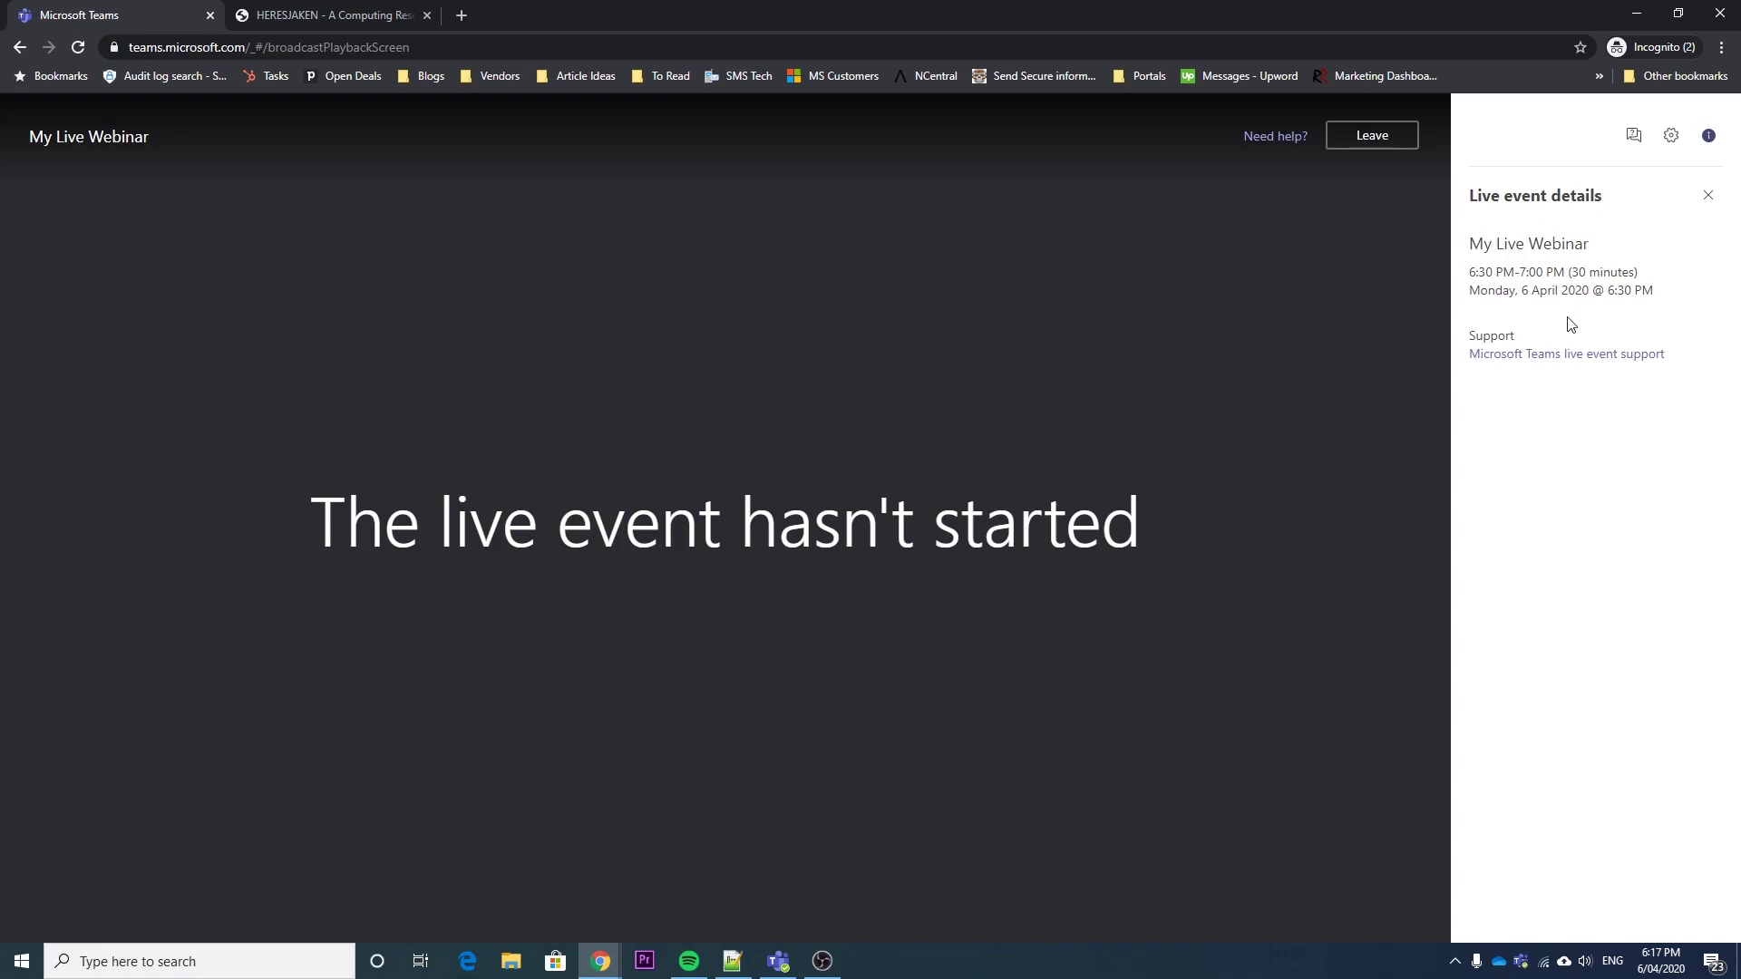
{"action": "left_click", "coordinate": [1634, 137]}
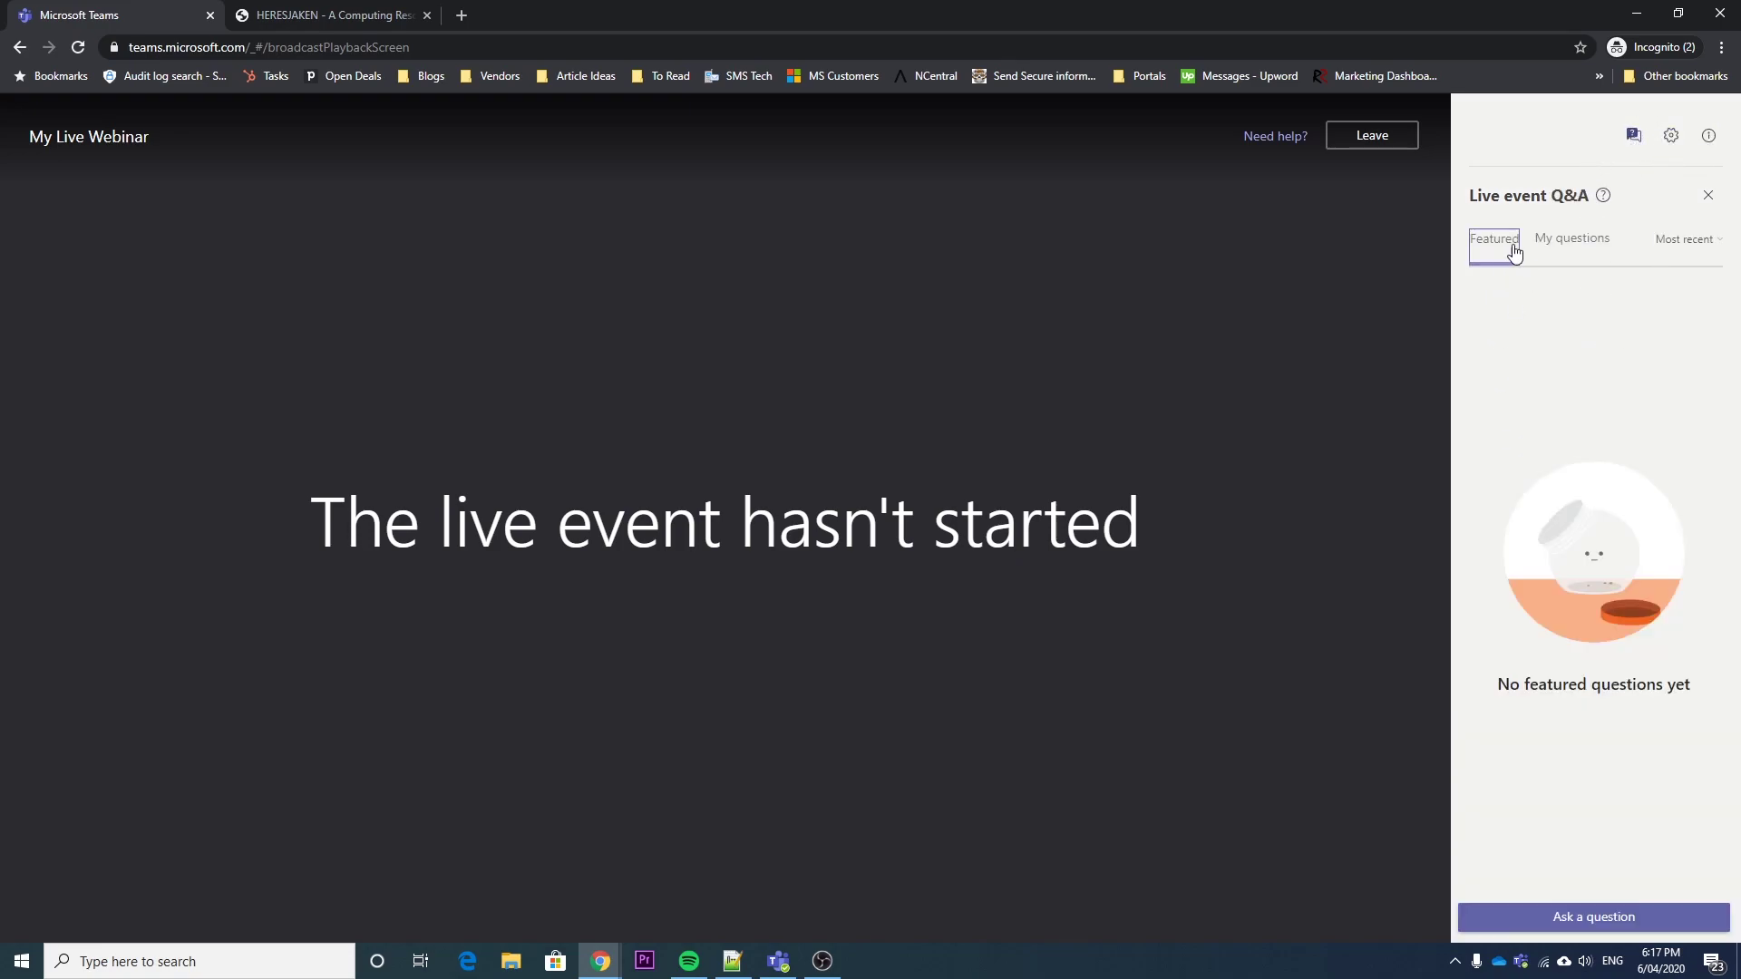
Post the question "Hey what is this thing??" under a test attendee name and check the featured questions
{"action": "left_click", "coordinate": [1587, 918]}
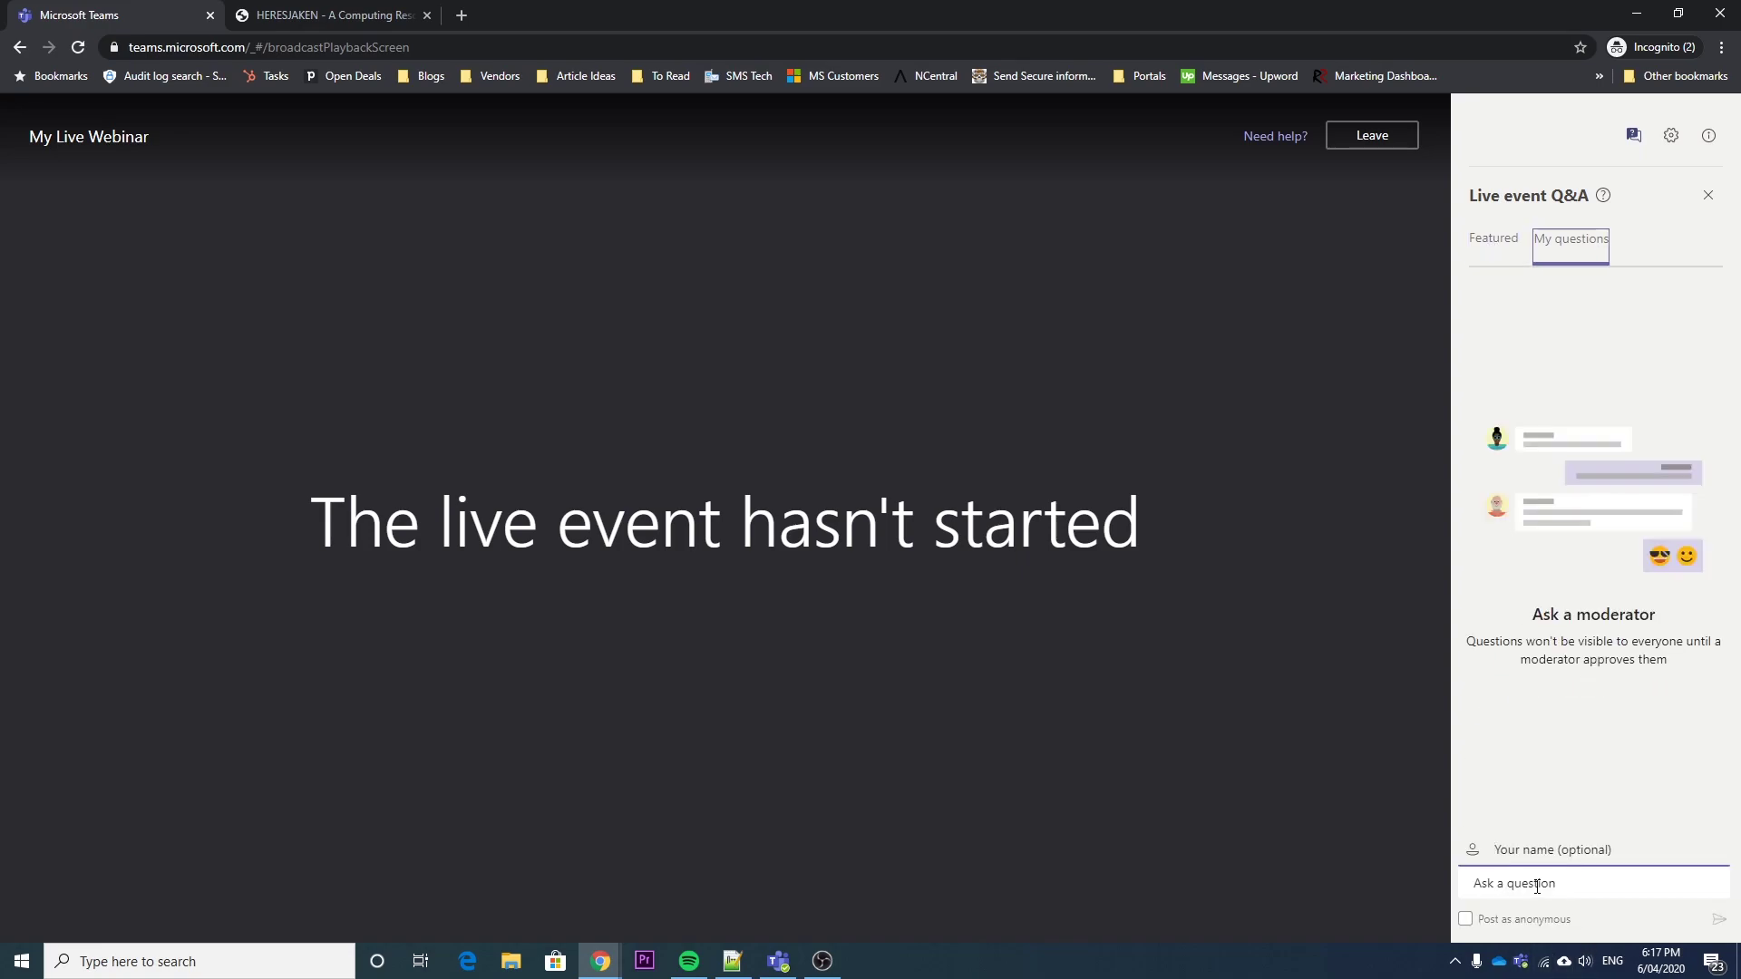
{"action": "type", "text": "Jake test attendee"}
{"action": "key", "text": "Tab"}
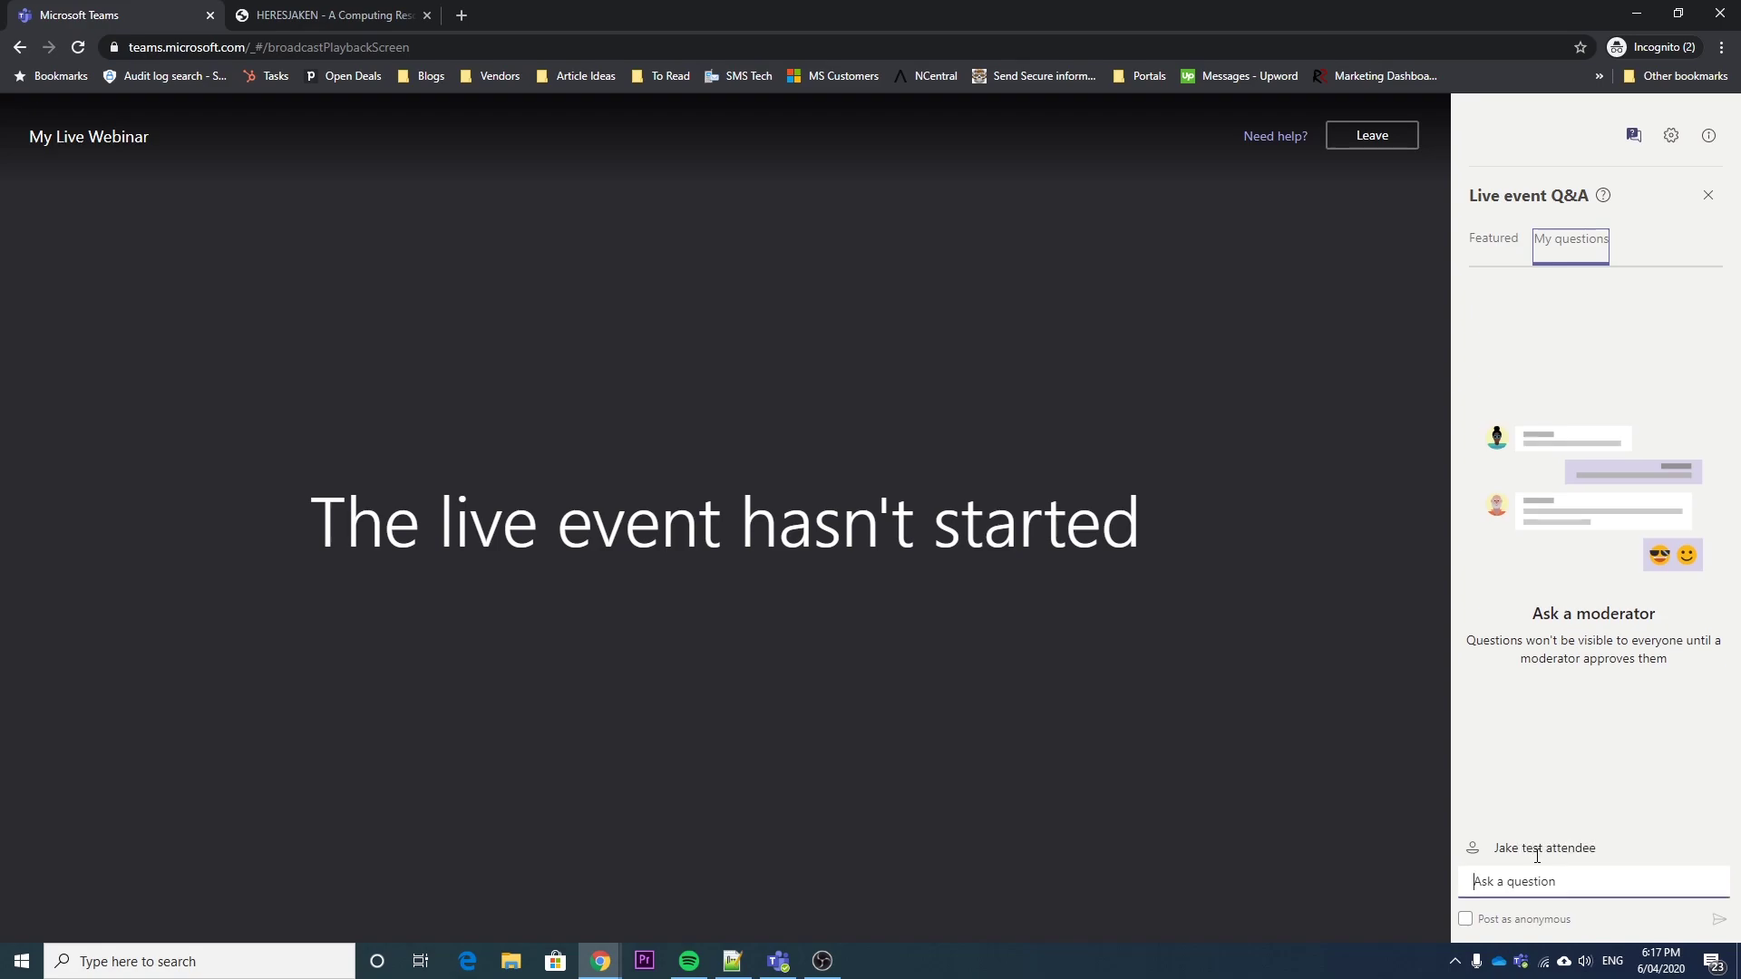
{"action": "type", "text": "Hey what is this thing??"}
{"action": "key", "text": "Return"}
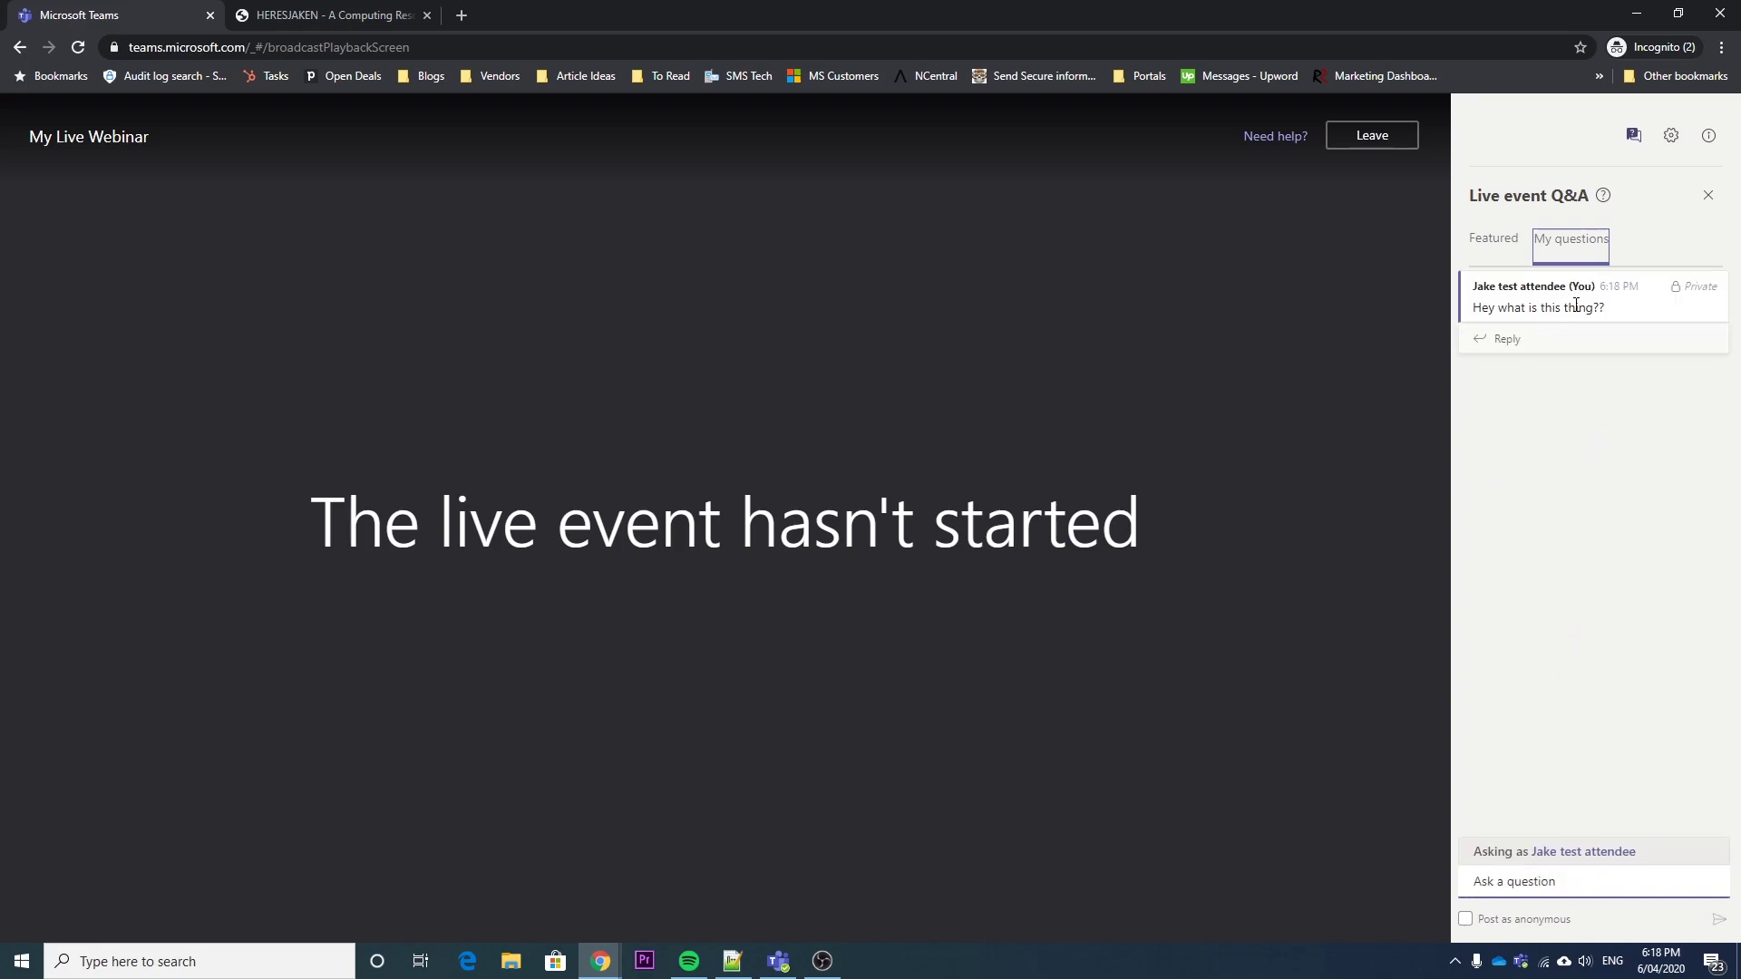
{"action": "left_click", "coordinate": [1487, 240]}
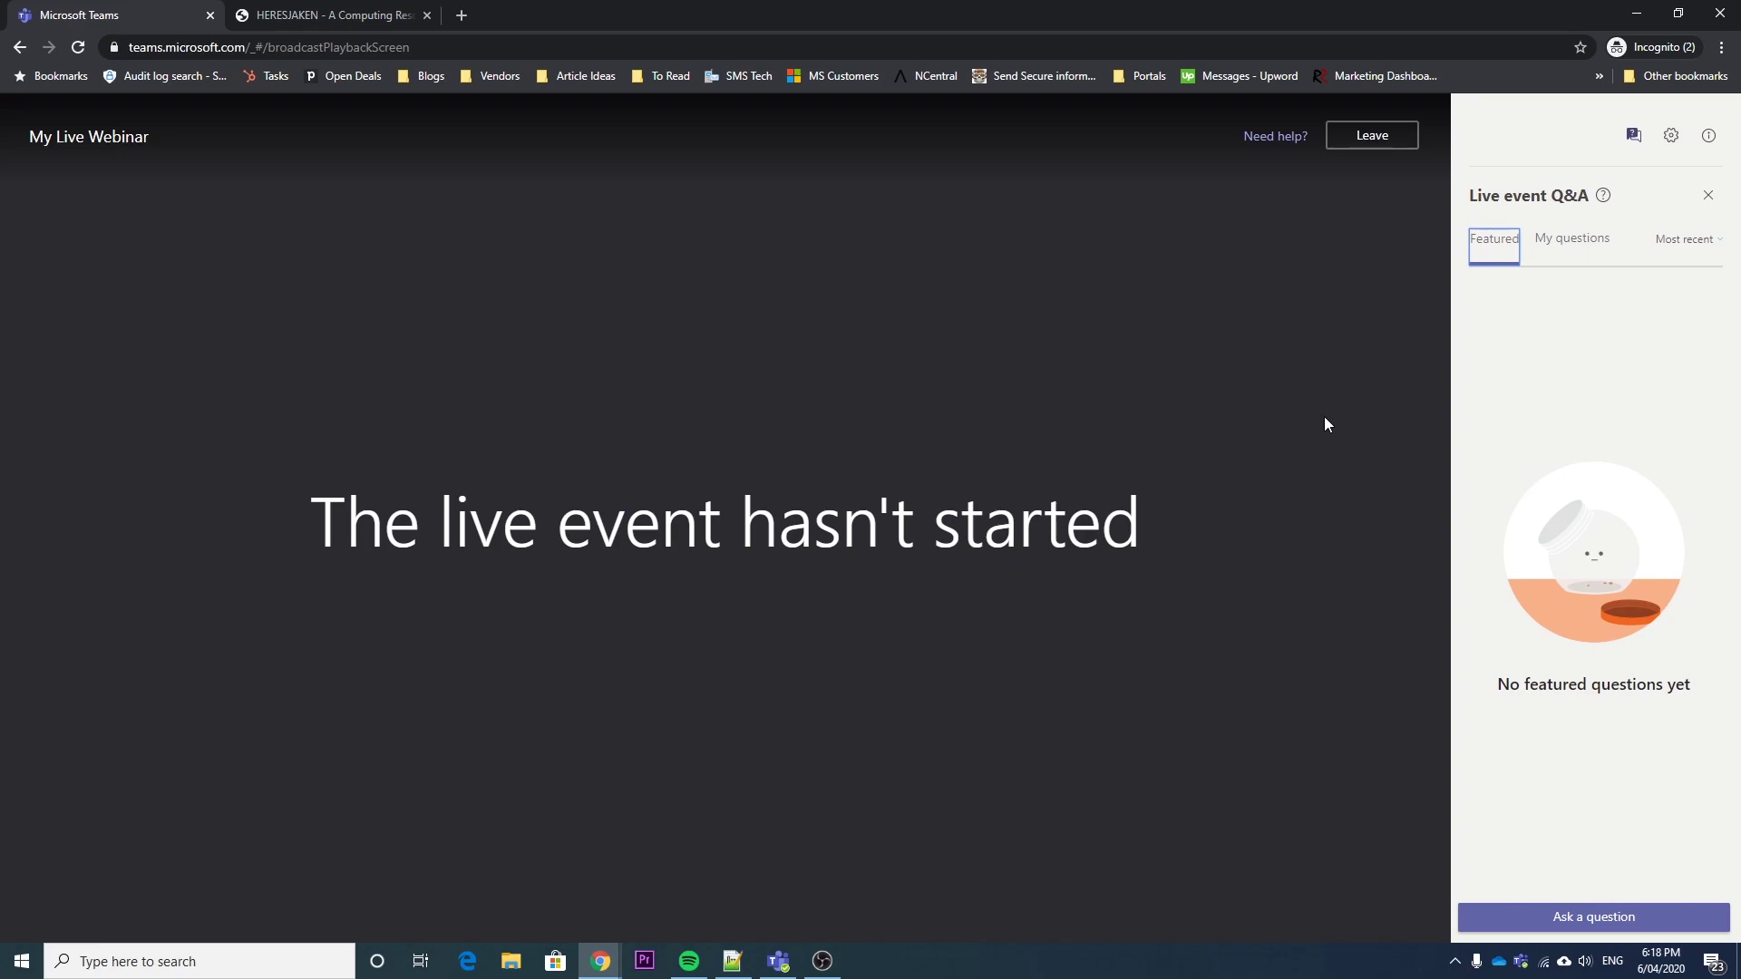
Switch to Teams and join My Live Webinar from the calendar as a producer
{"action": "left_click", "coordinate": [785, 969]}
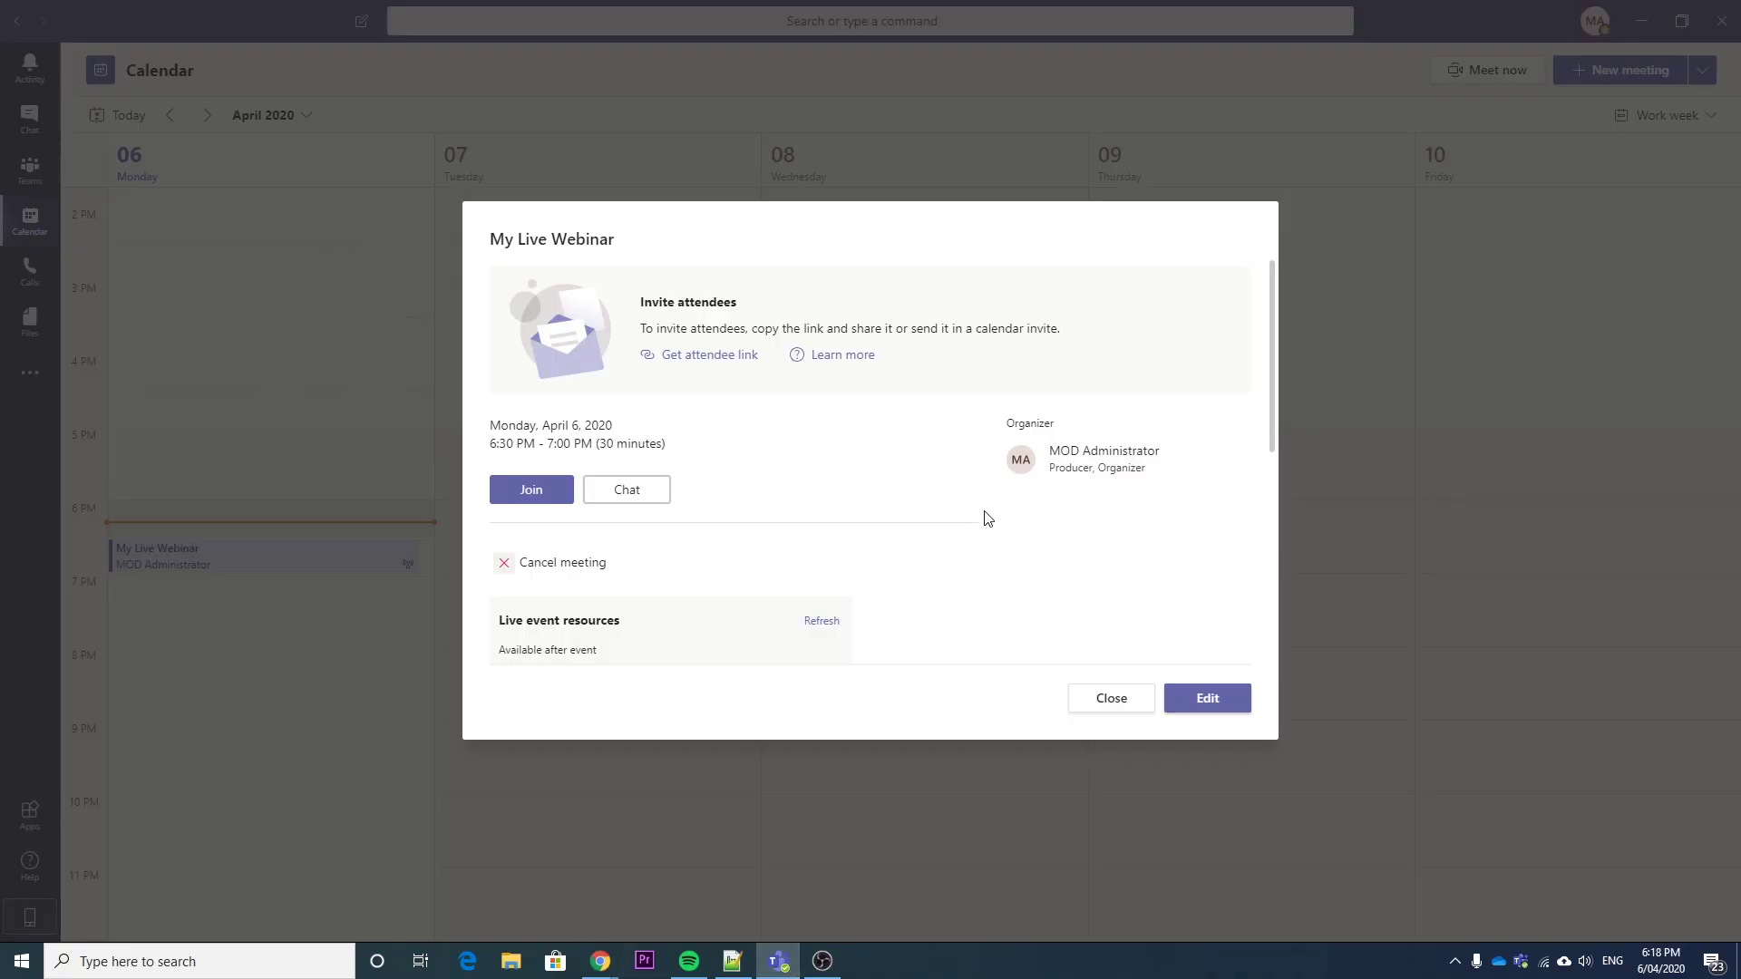
{"action": "left_click", "coordinate": [1136, 706]}
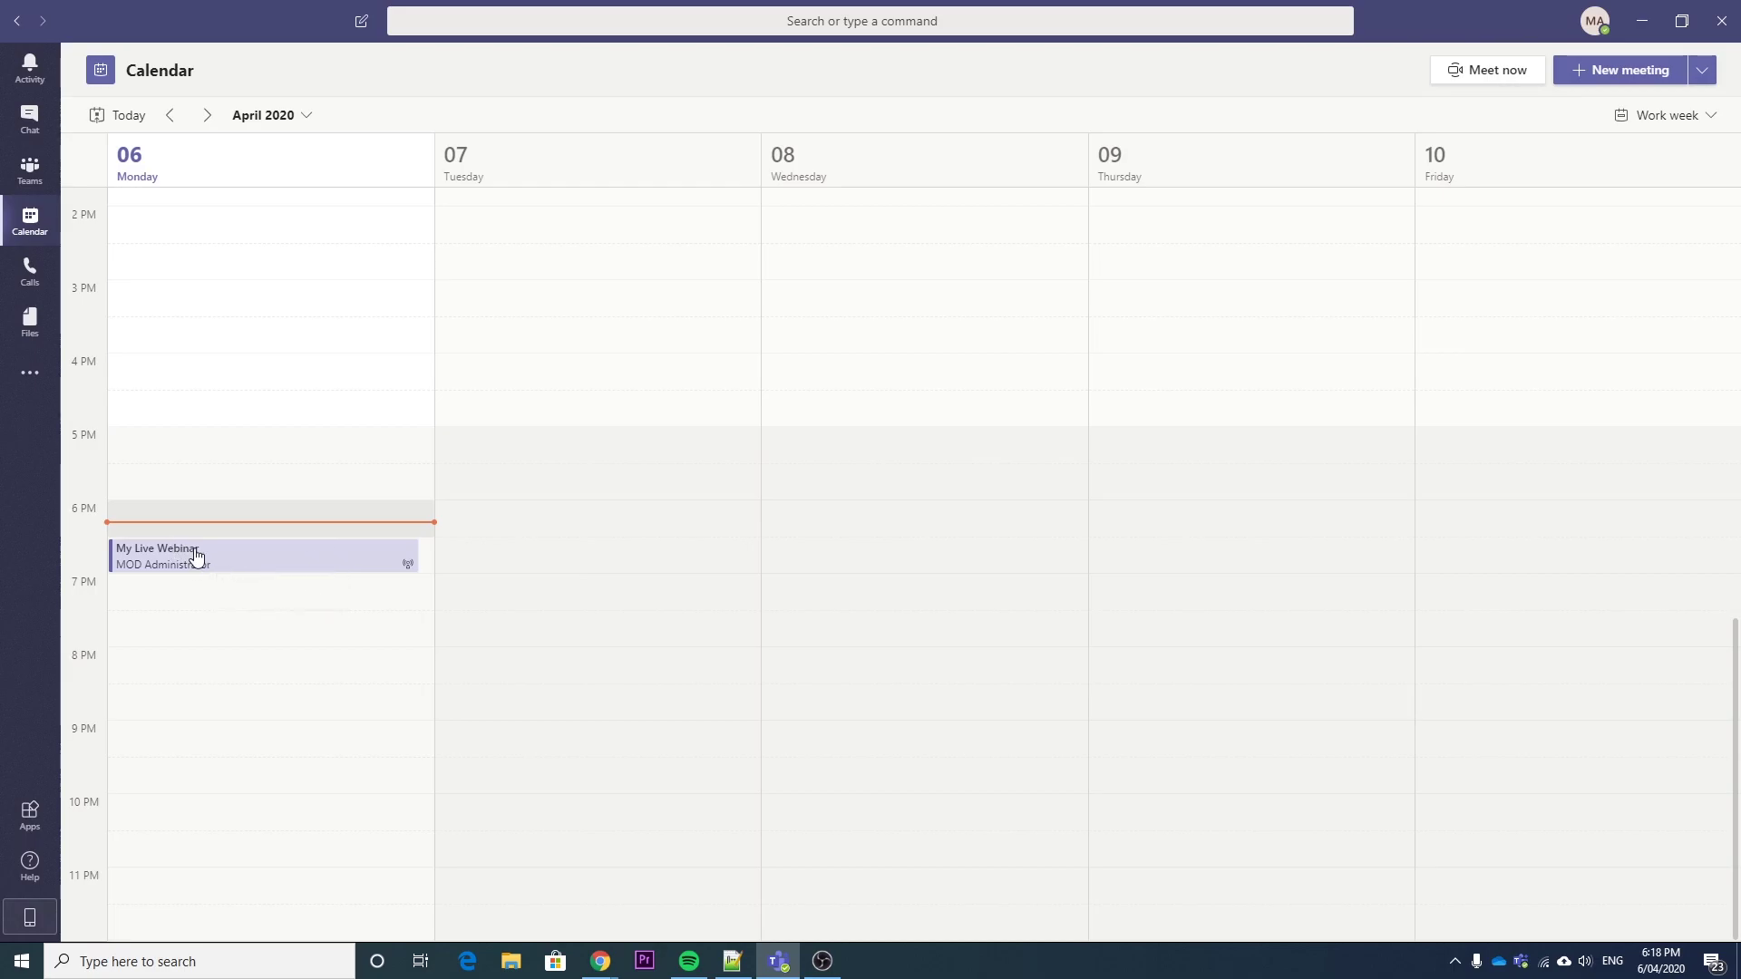
{"action": "left_click", "coordinate": [173, 555]}
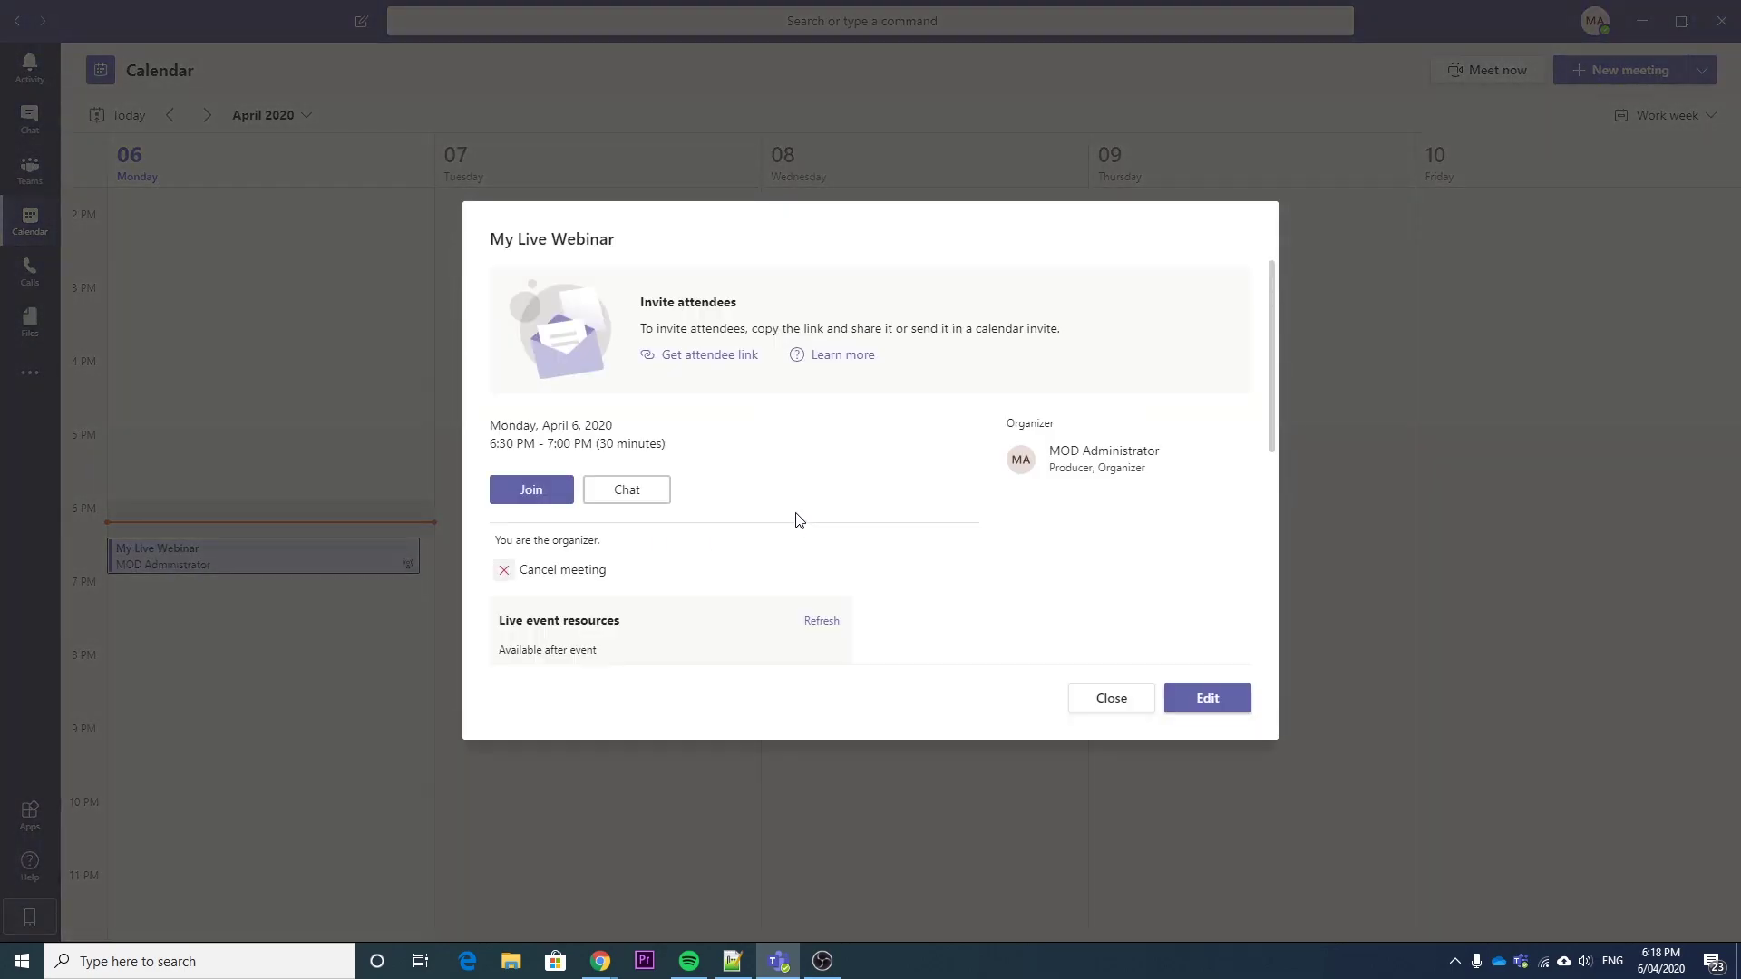
{"action": "left_click", "coordinate": [542, 495]}
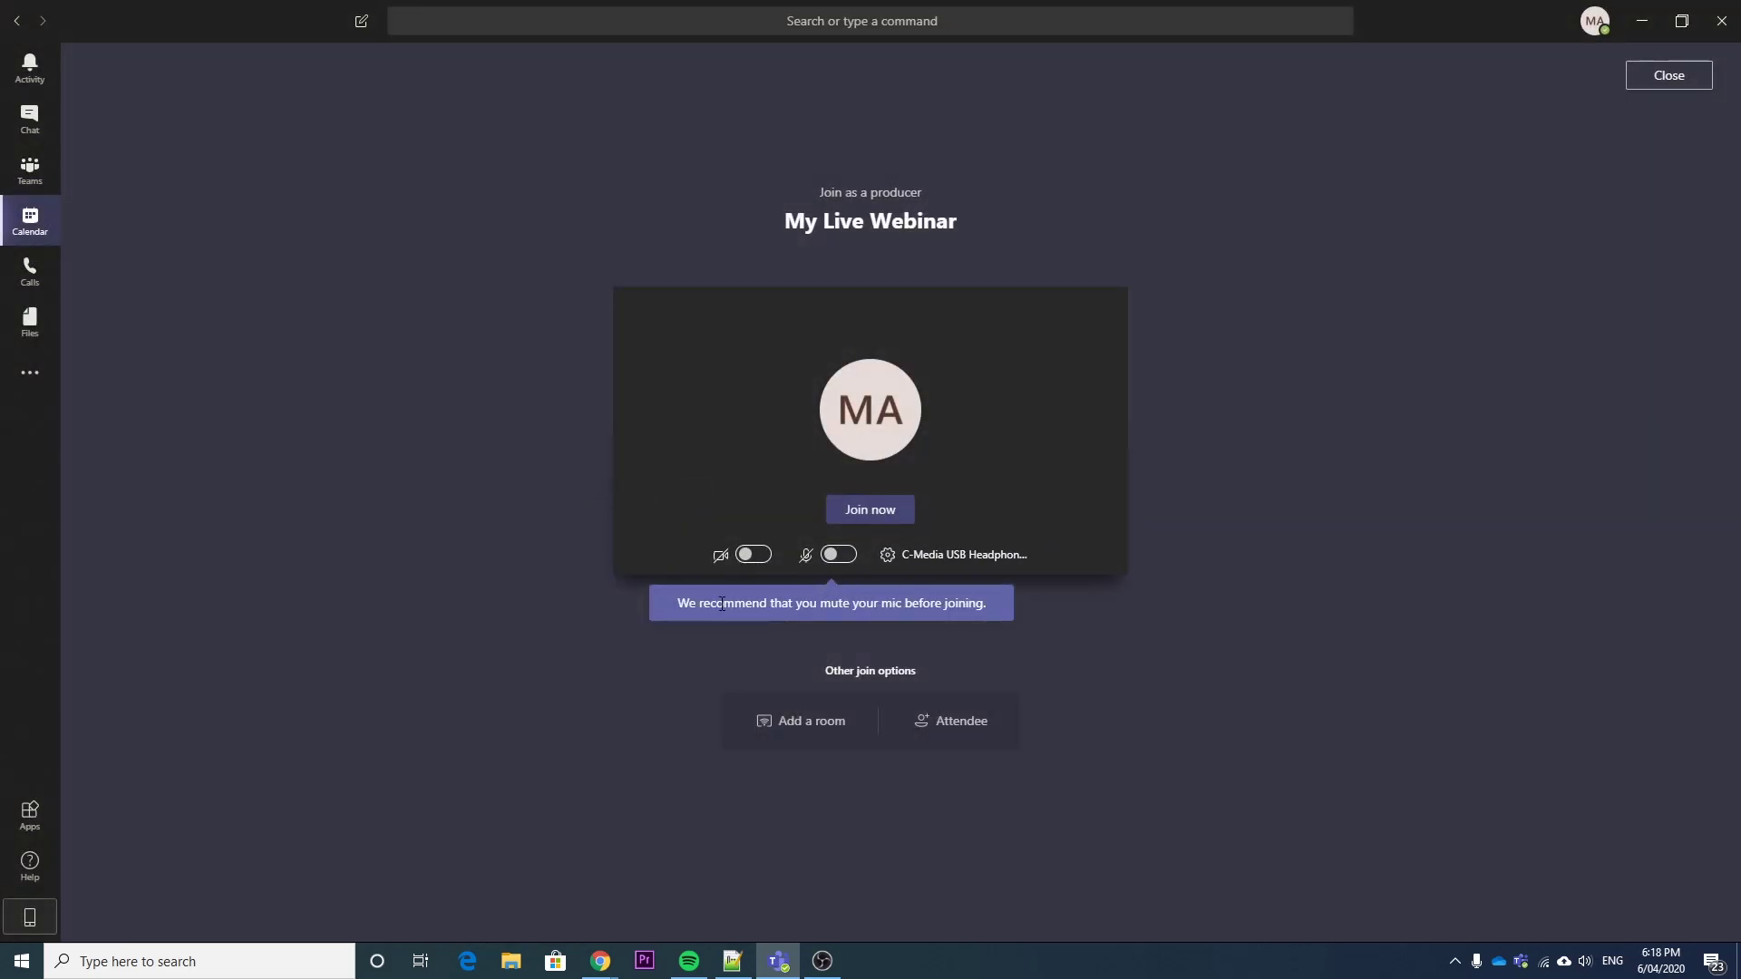
{"action": "left_click_drag", "start_coordinate": [680, 605], "coordinate": [886, 599]}
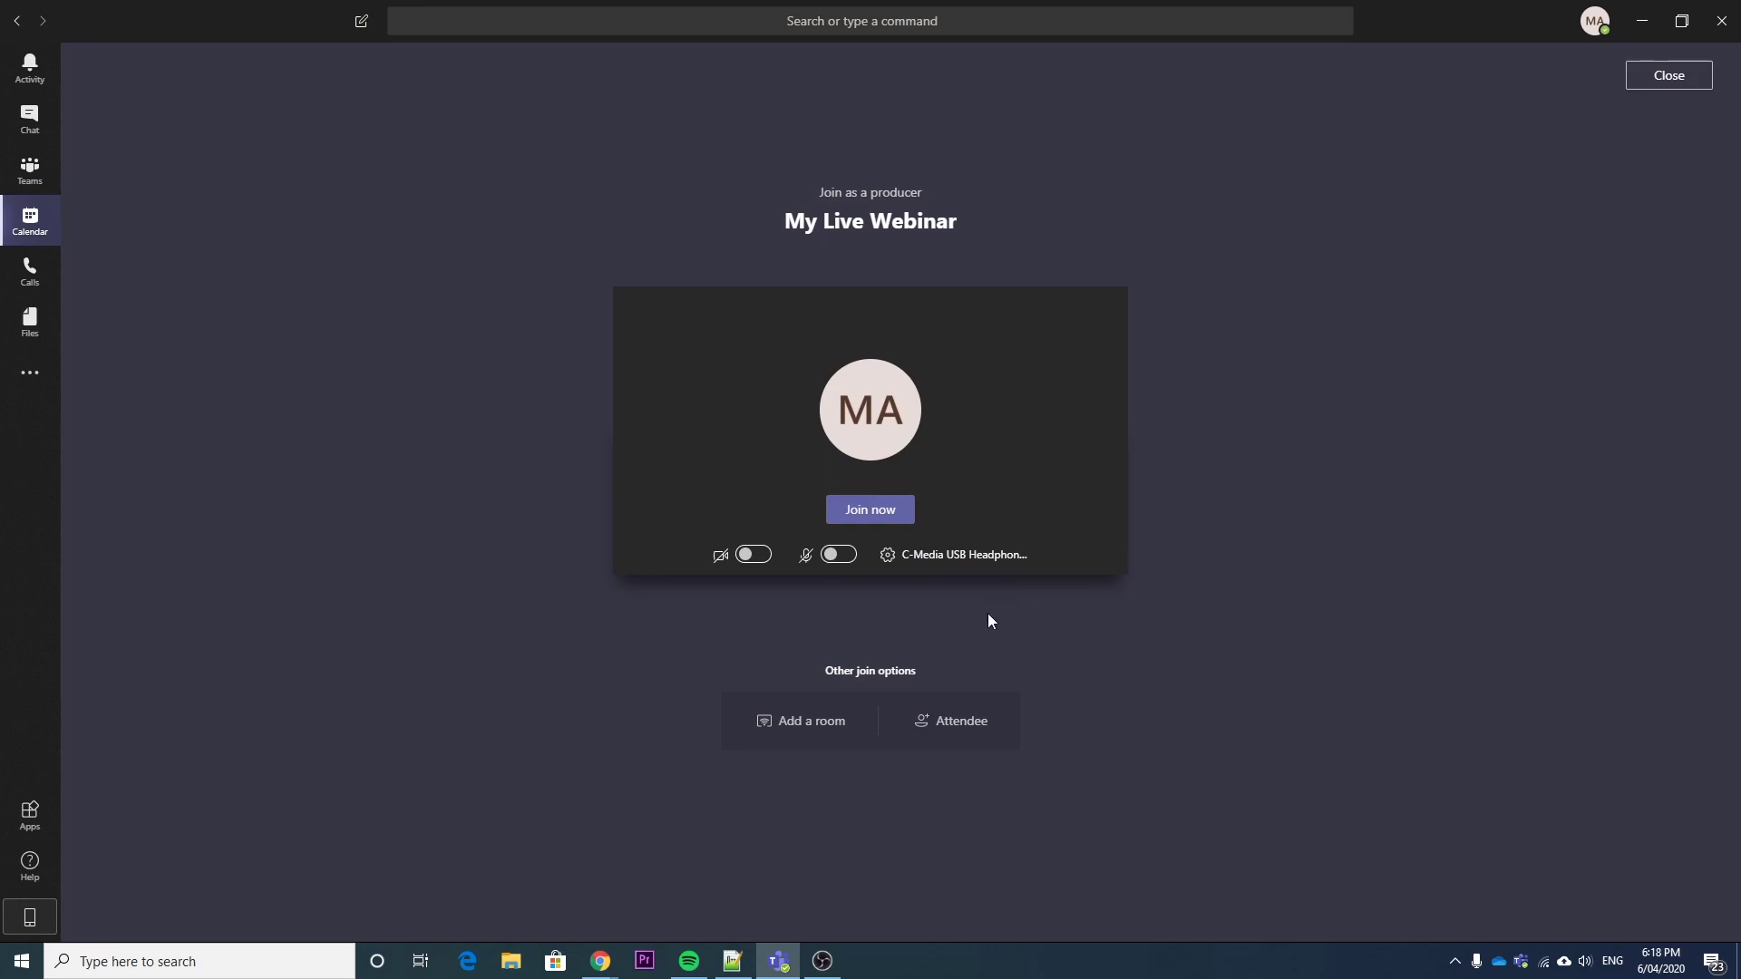
{"action": "left_click", "coordinate": [876, 513]}
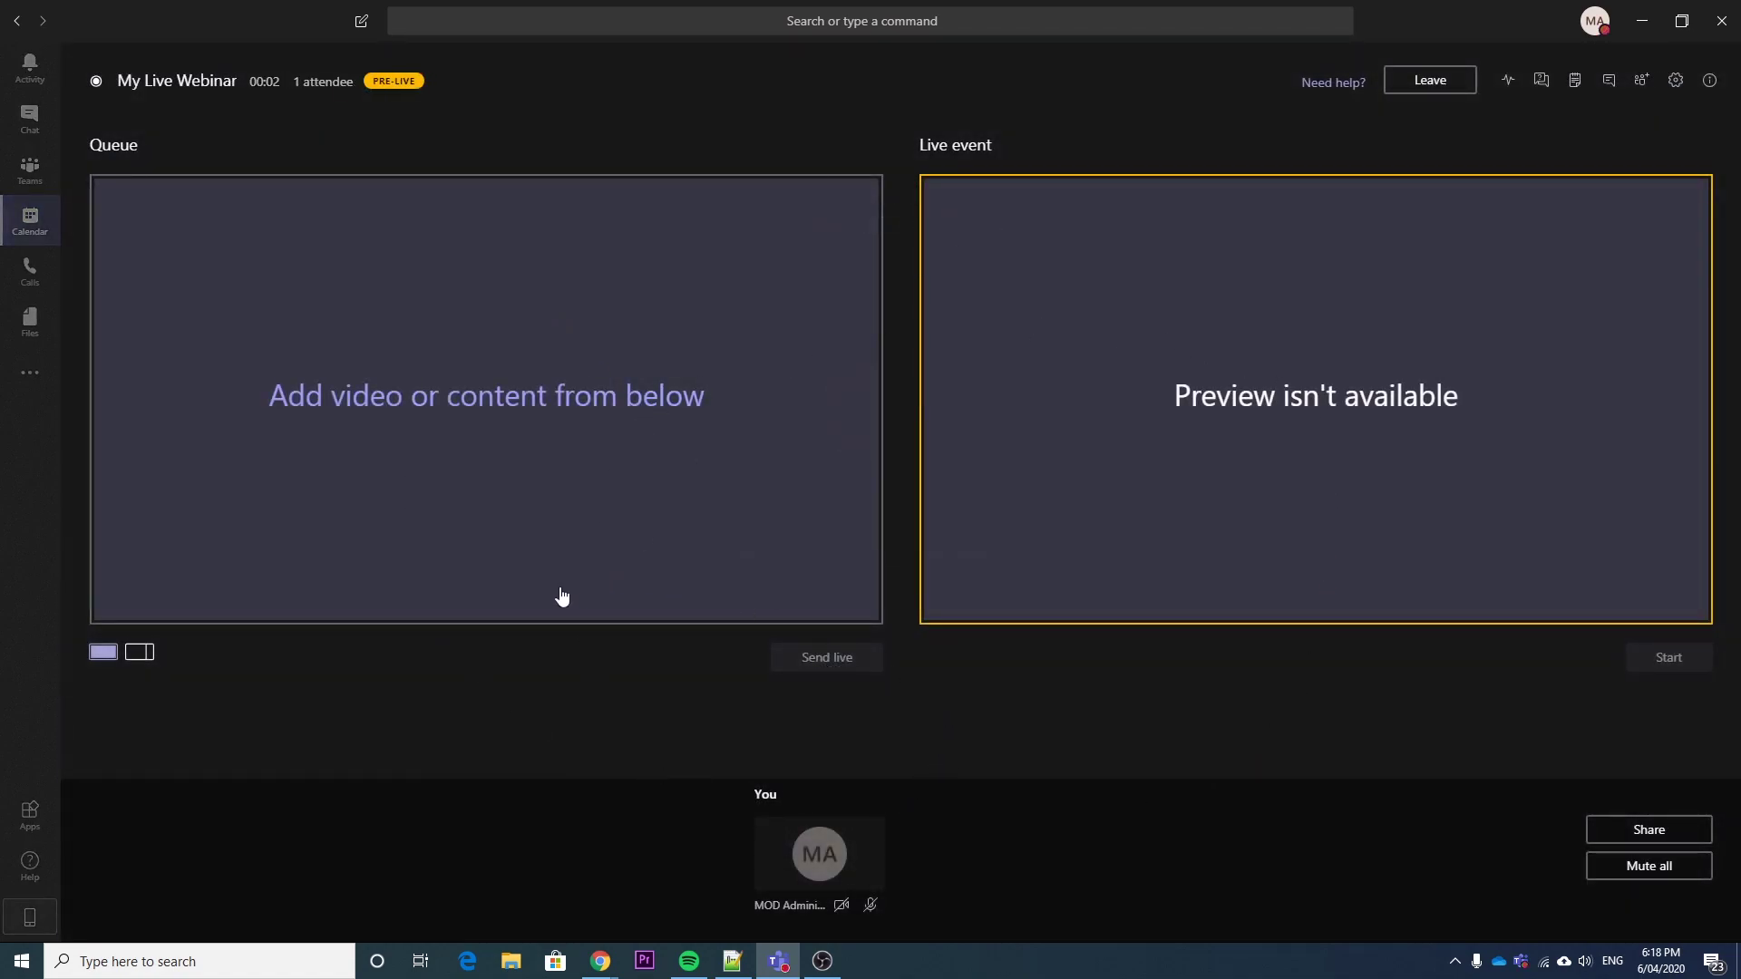
Share the New Tab - Google Chrome window, place it in the queue and send it to the live event feed
{"action": "left_click", "coordinate": [817, 857]}
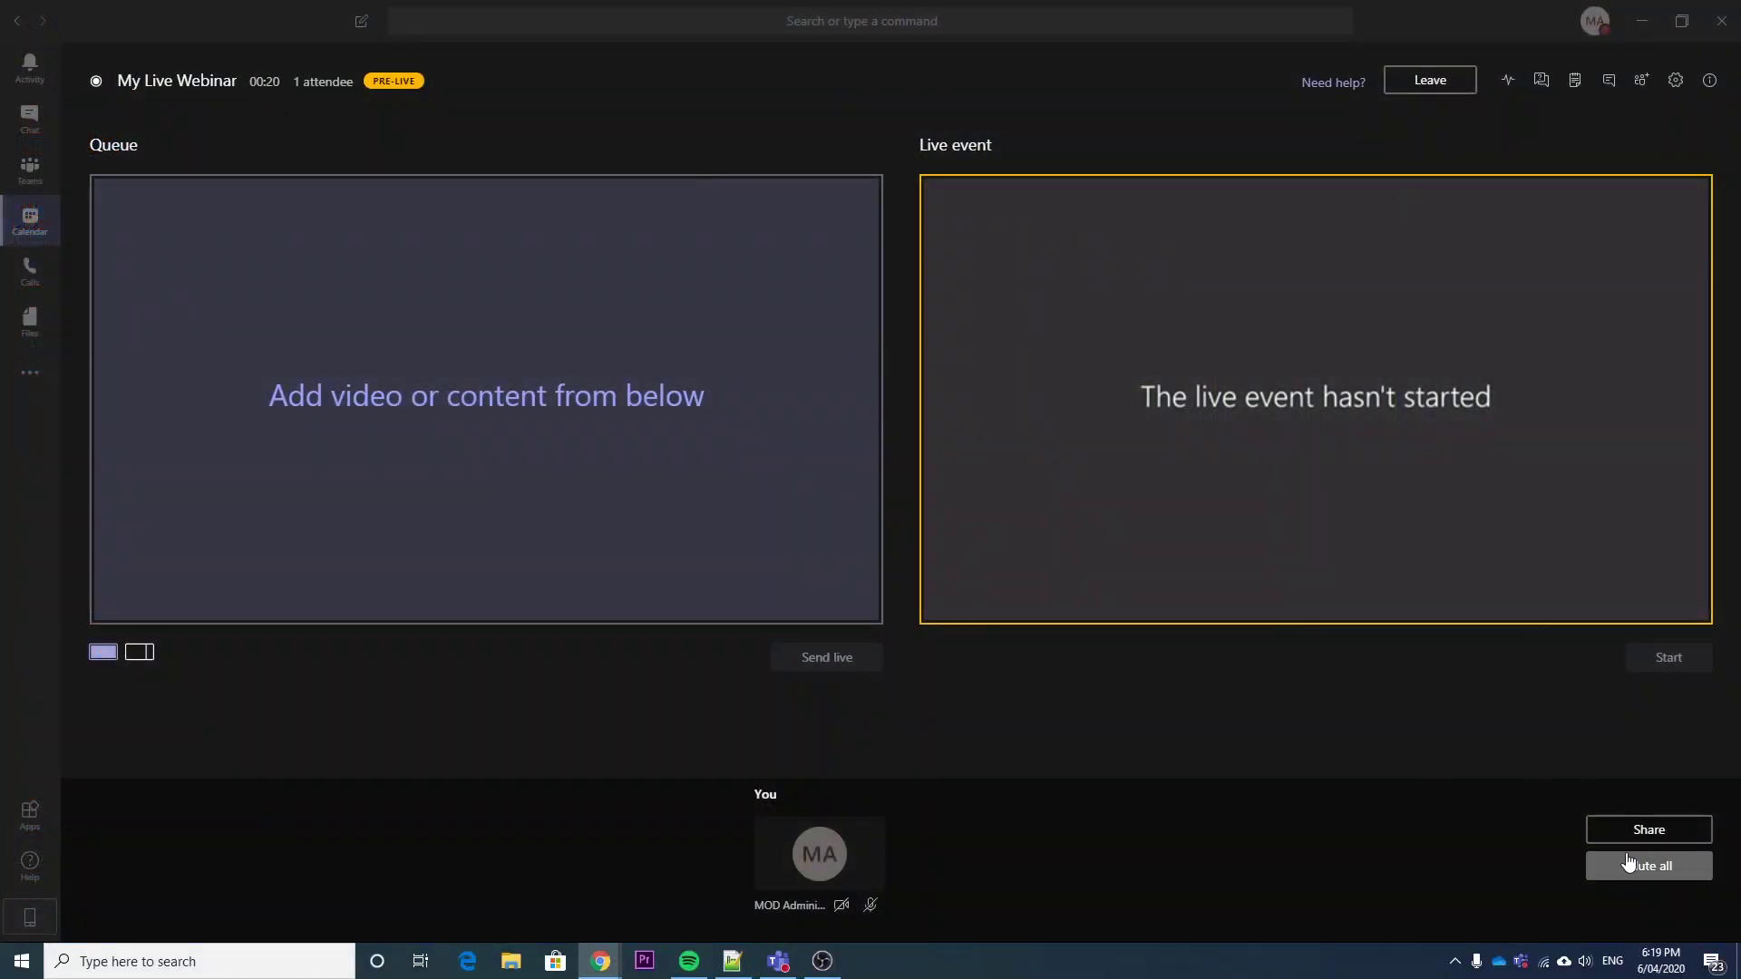
{"action": "left_click", "coordinate": [1640, 828]}
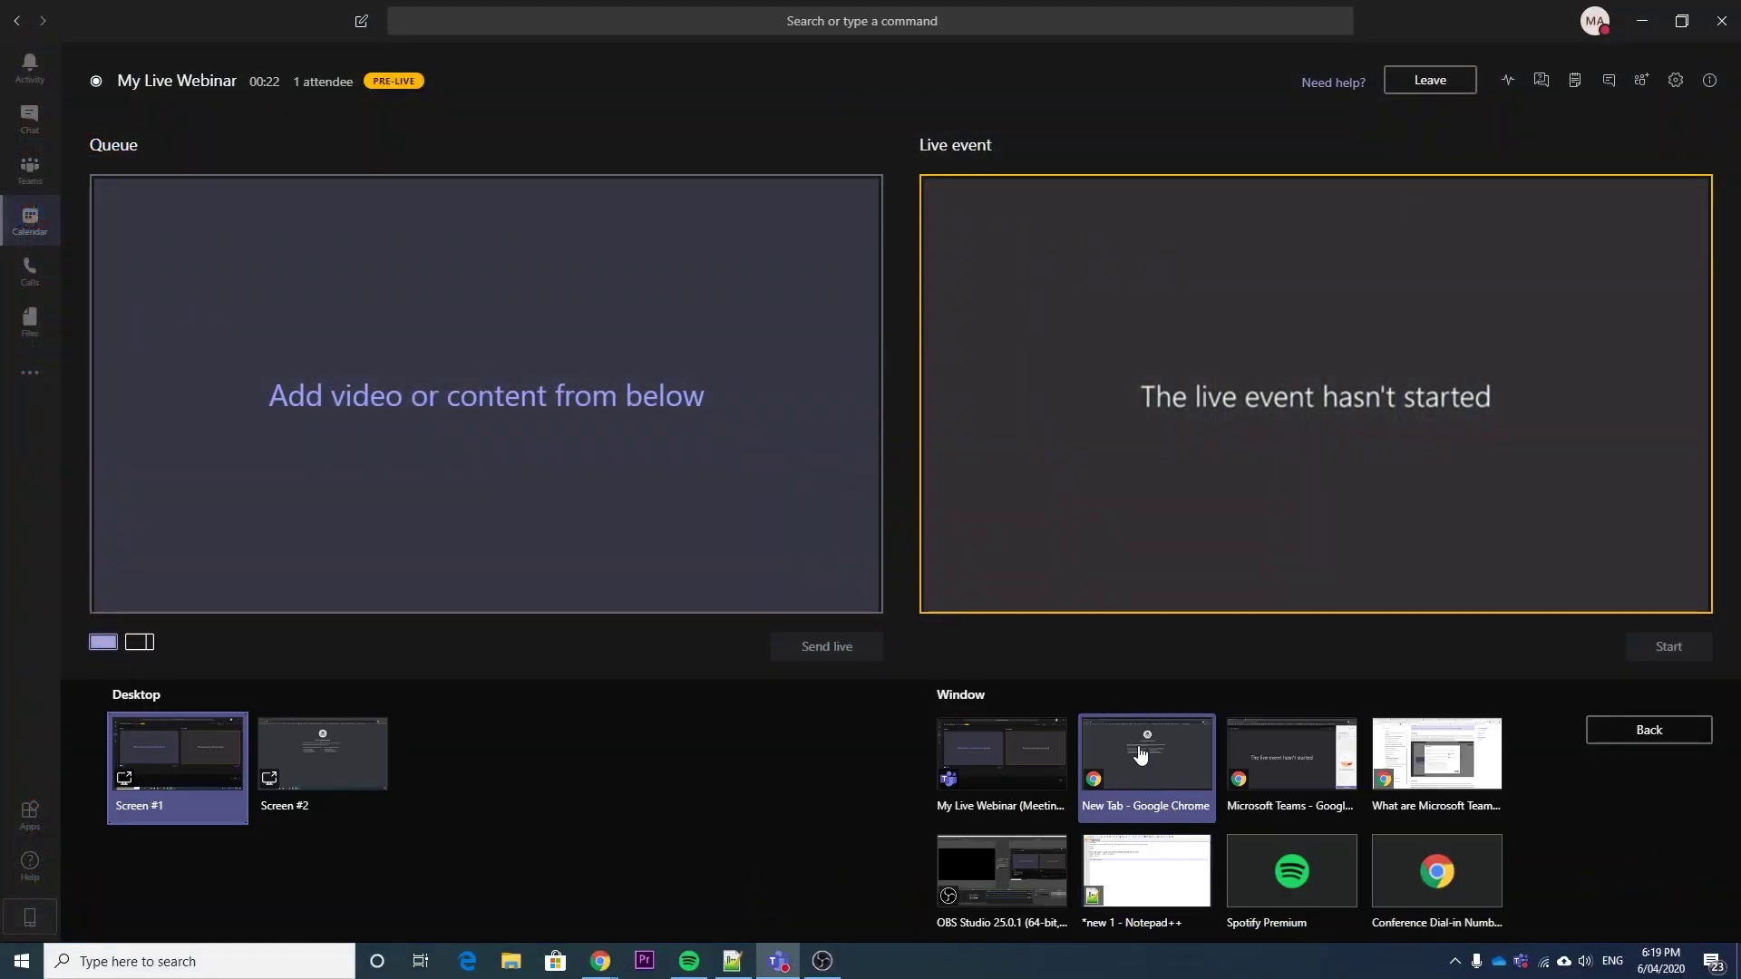
{"action": "left_click", "coordinate": [1141, 755]}
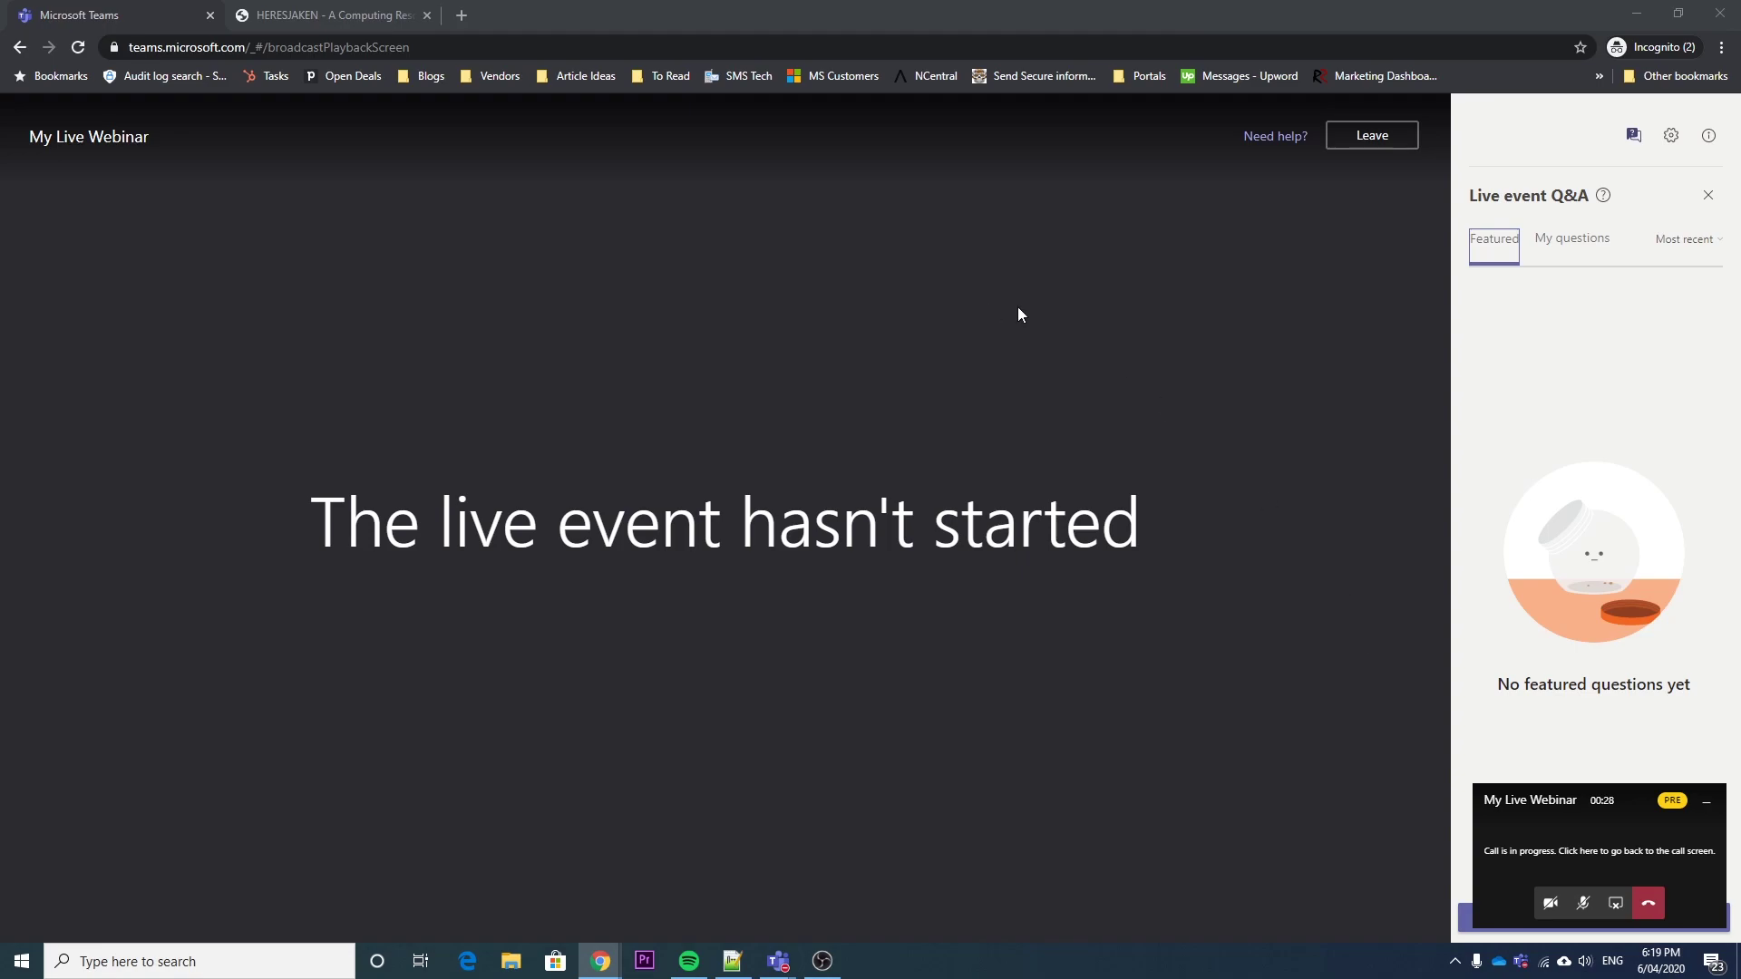
{"action": "mouse_move", "coordinate": [776, 965]}
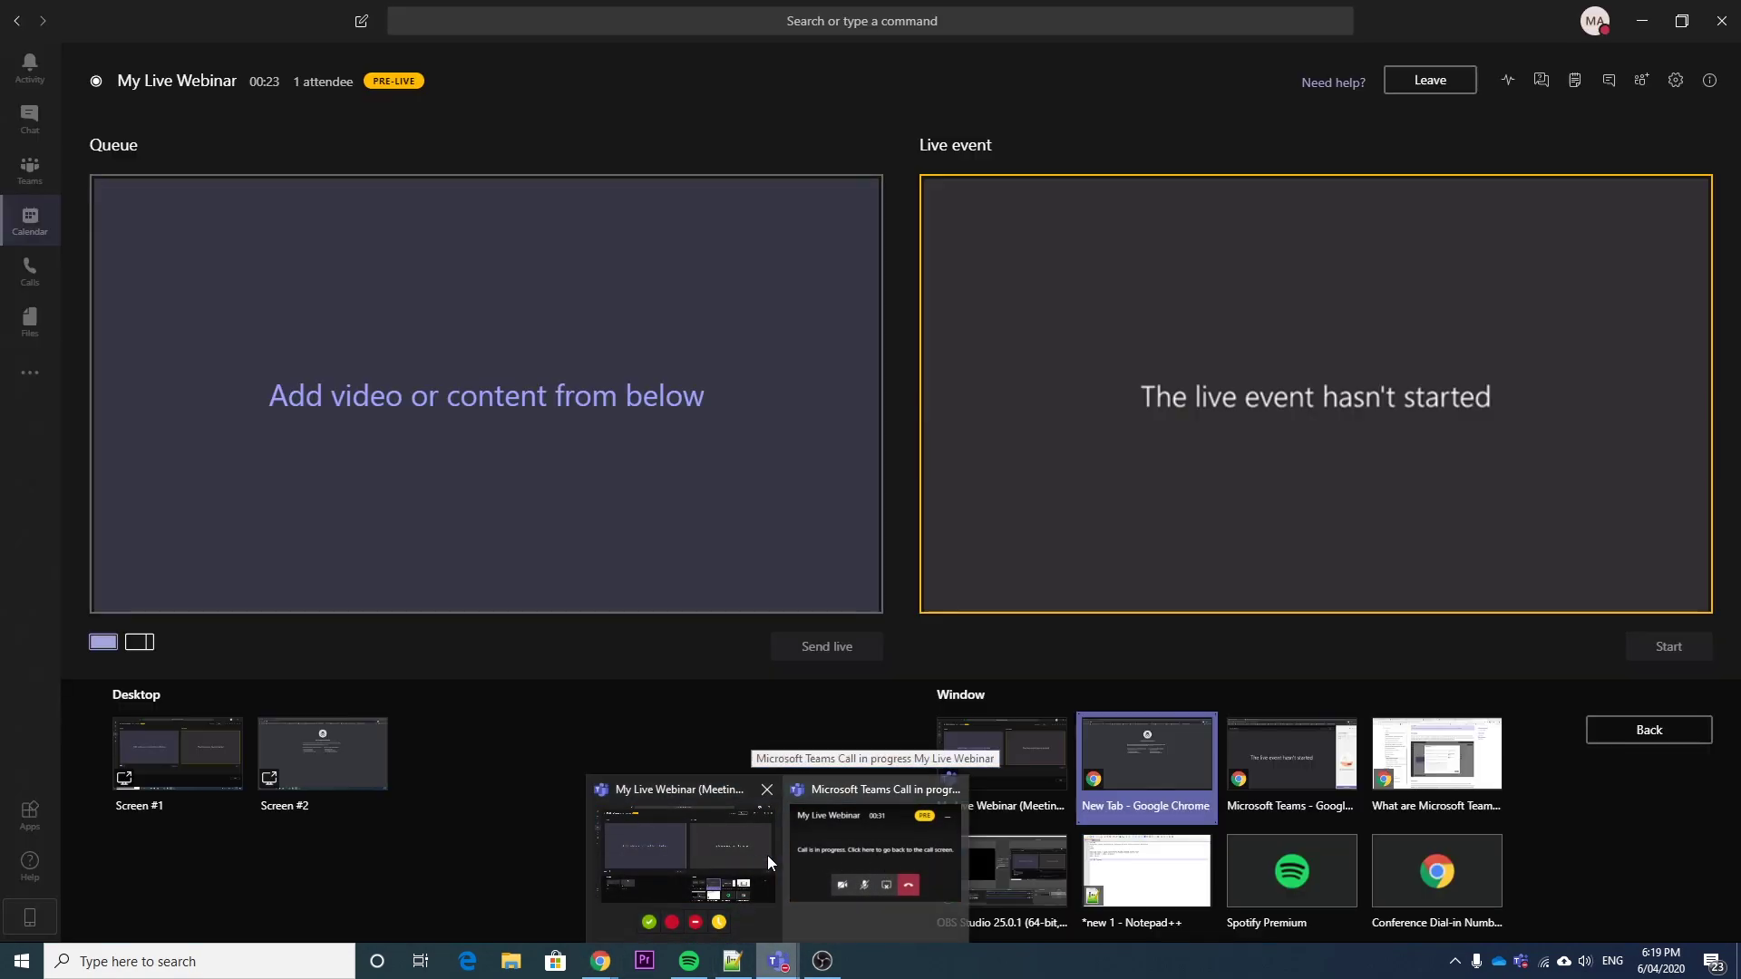
{"action": "left_click", "coordinate": [767, 856]}
{"action": "left_click", "coordinate": [925, 858]}
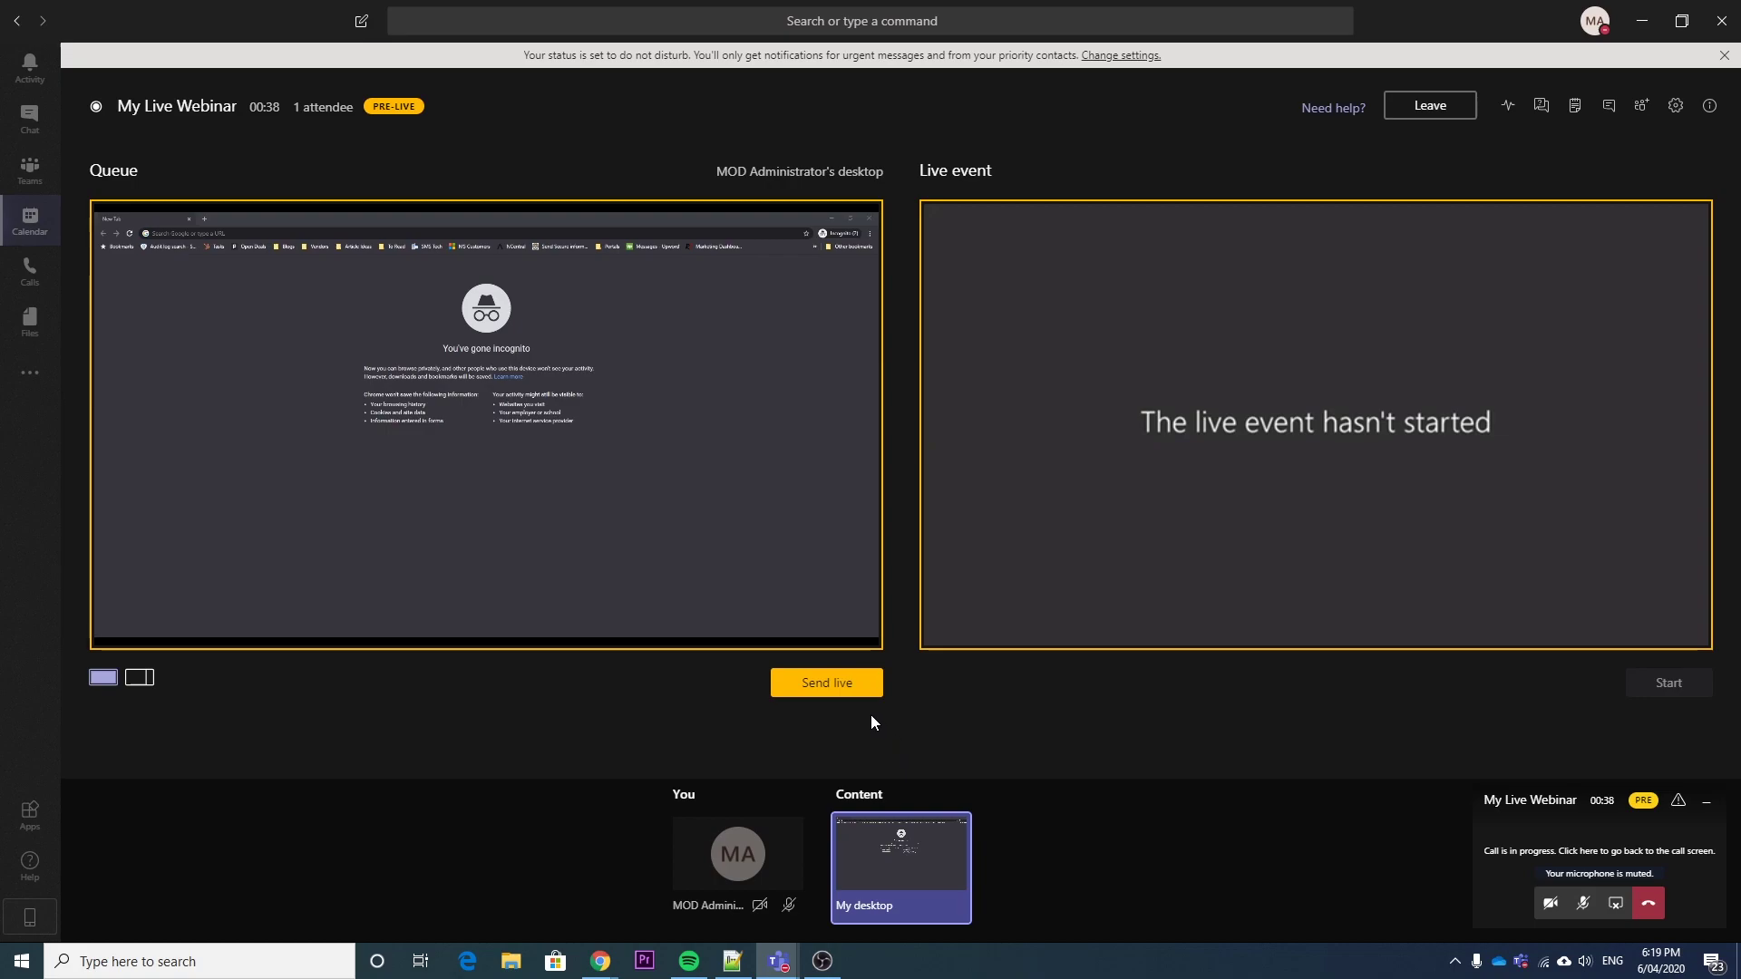
{"action": "left_click", "coordinate": [822, 685]}
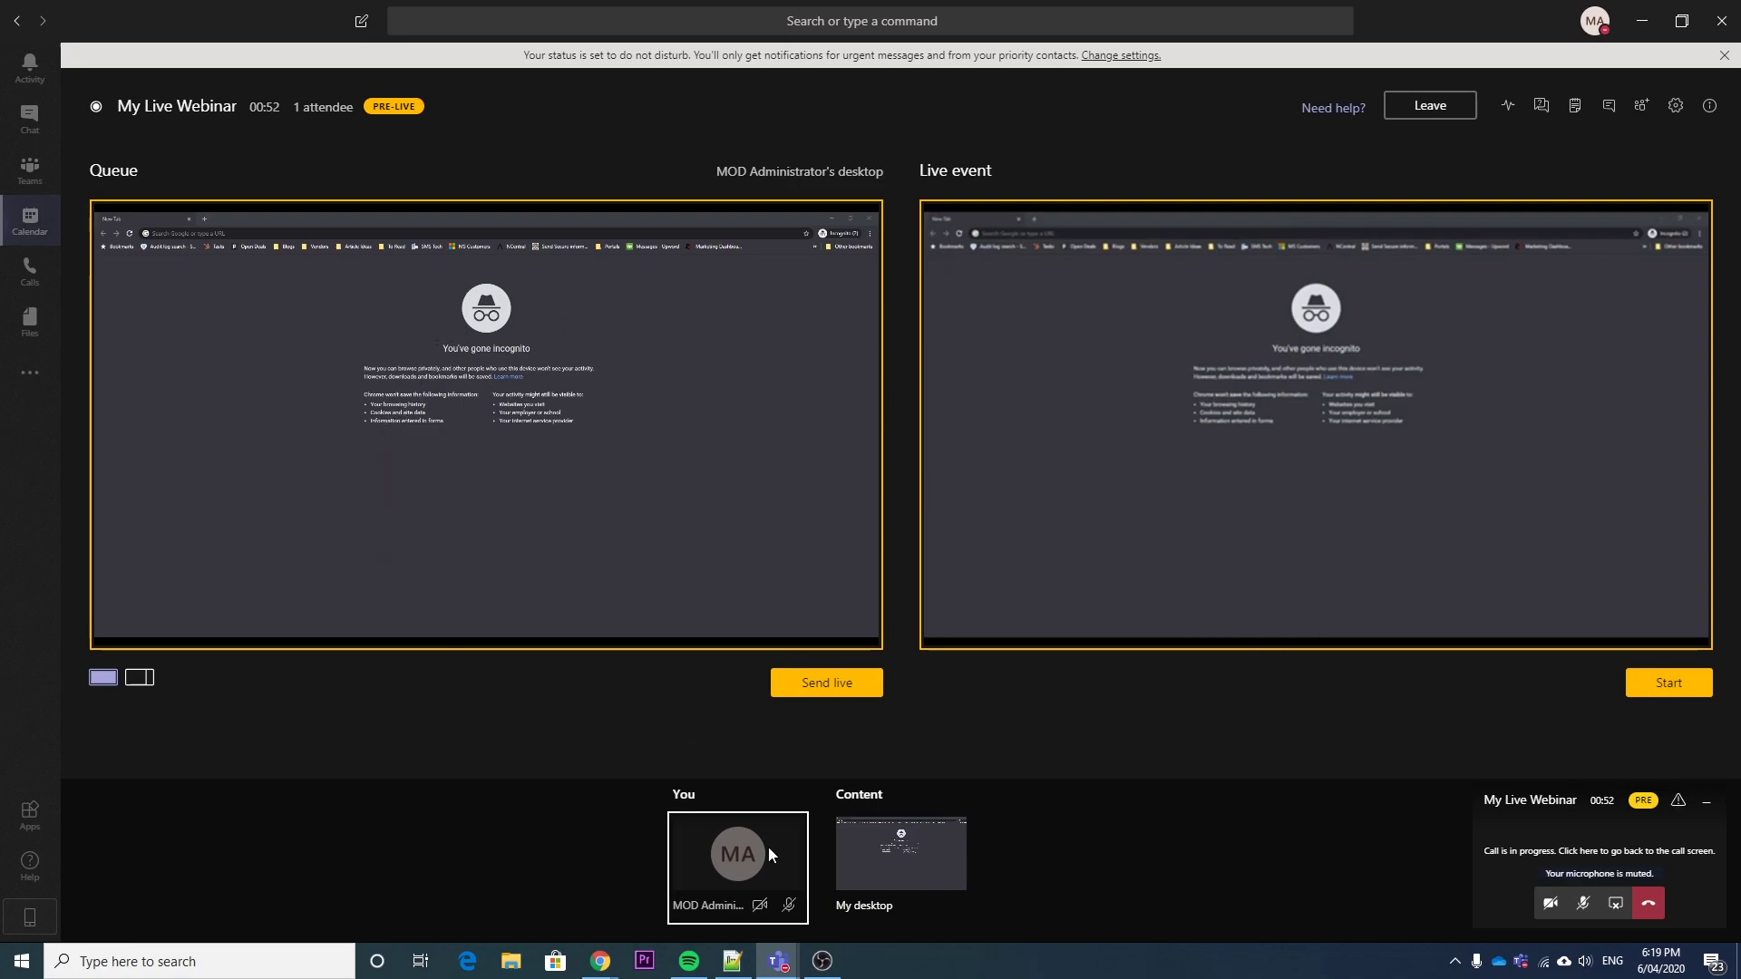
Move the floating call window clear of the sharing controls and resend the shared desktop content from the queue to the live feed
{"action": "left_click", "coordinate": [900, 857]}
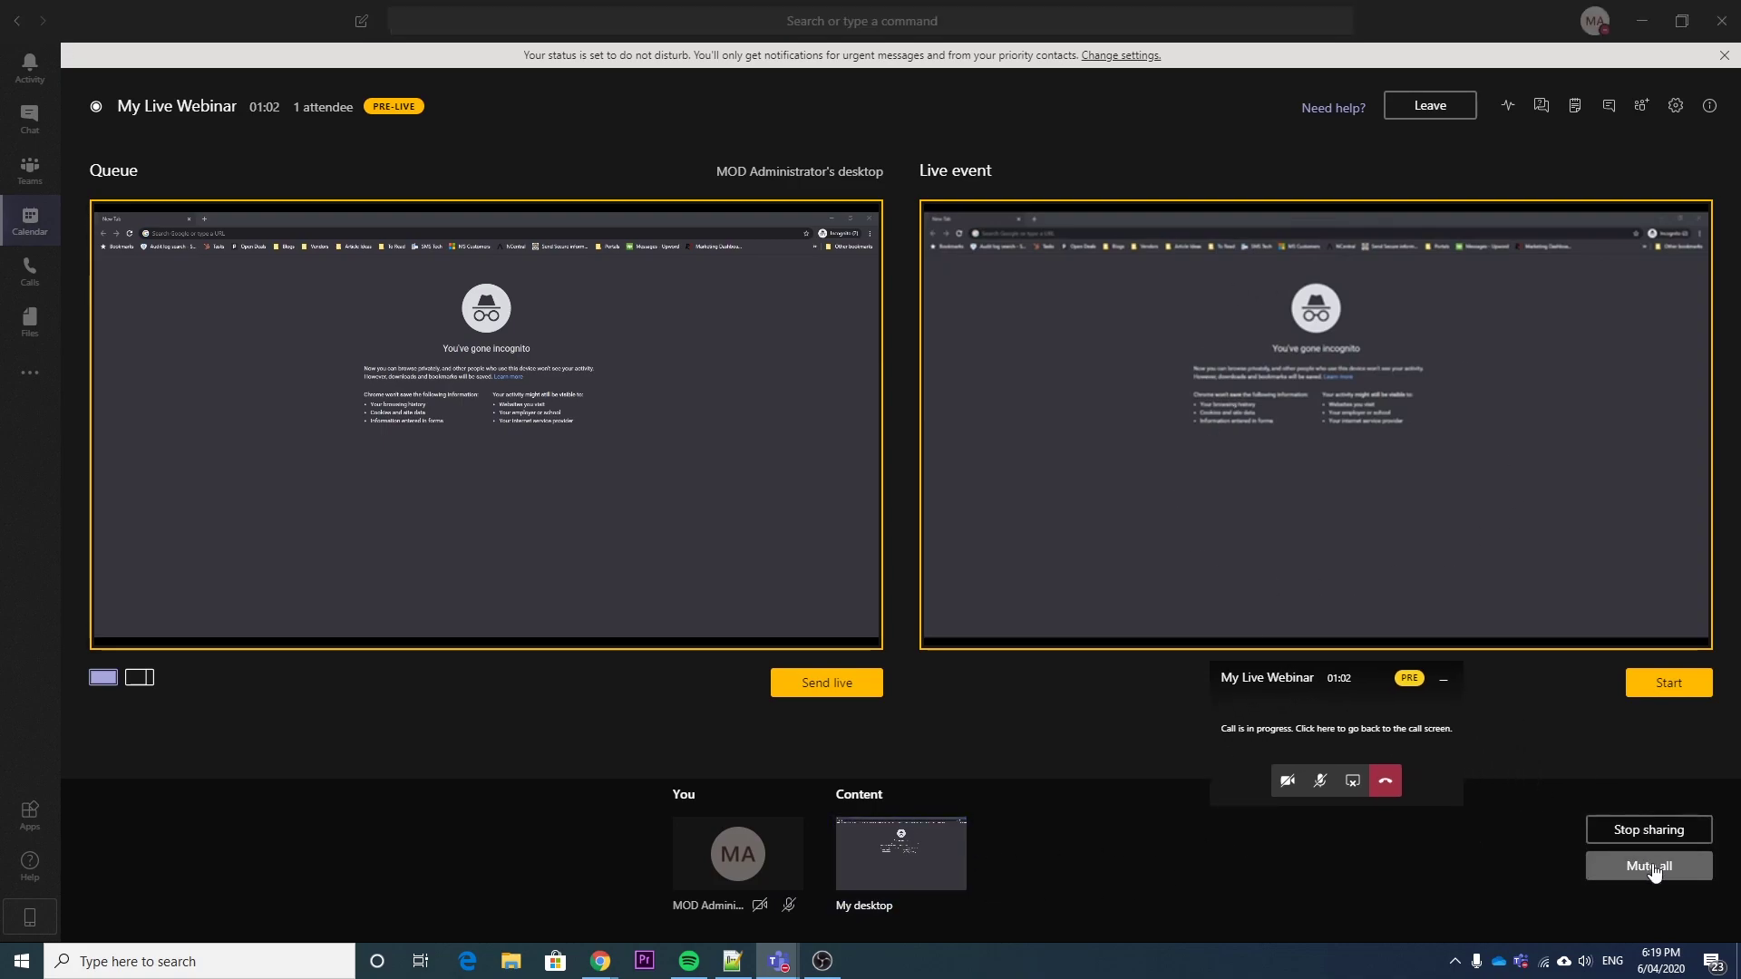
{"action": "right_click", "coordinate": [962, 895]}
{"action": "left_click", "coordinate": [1065, 863]}
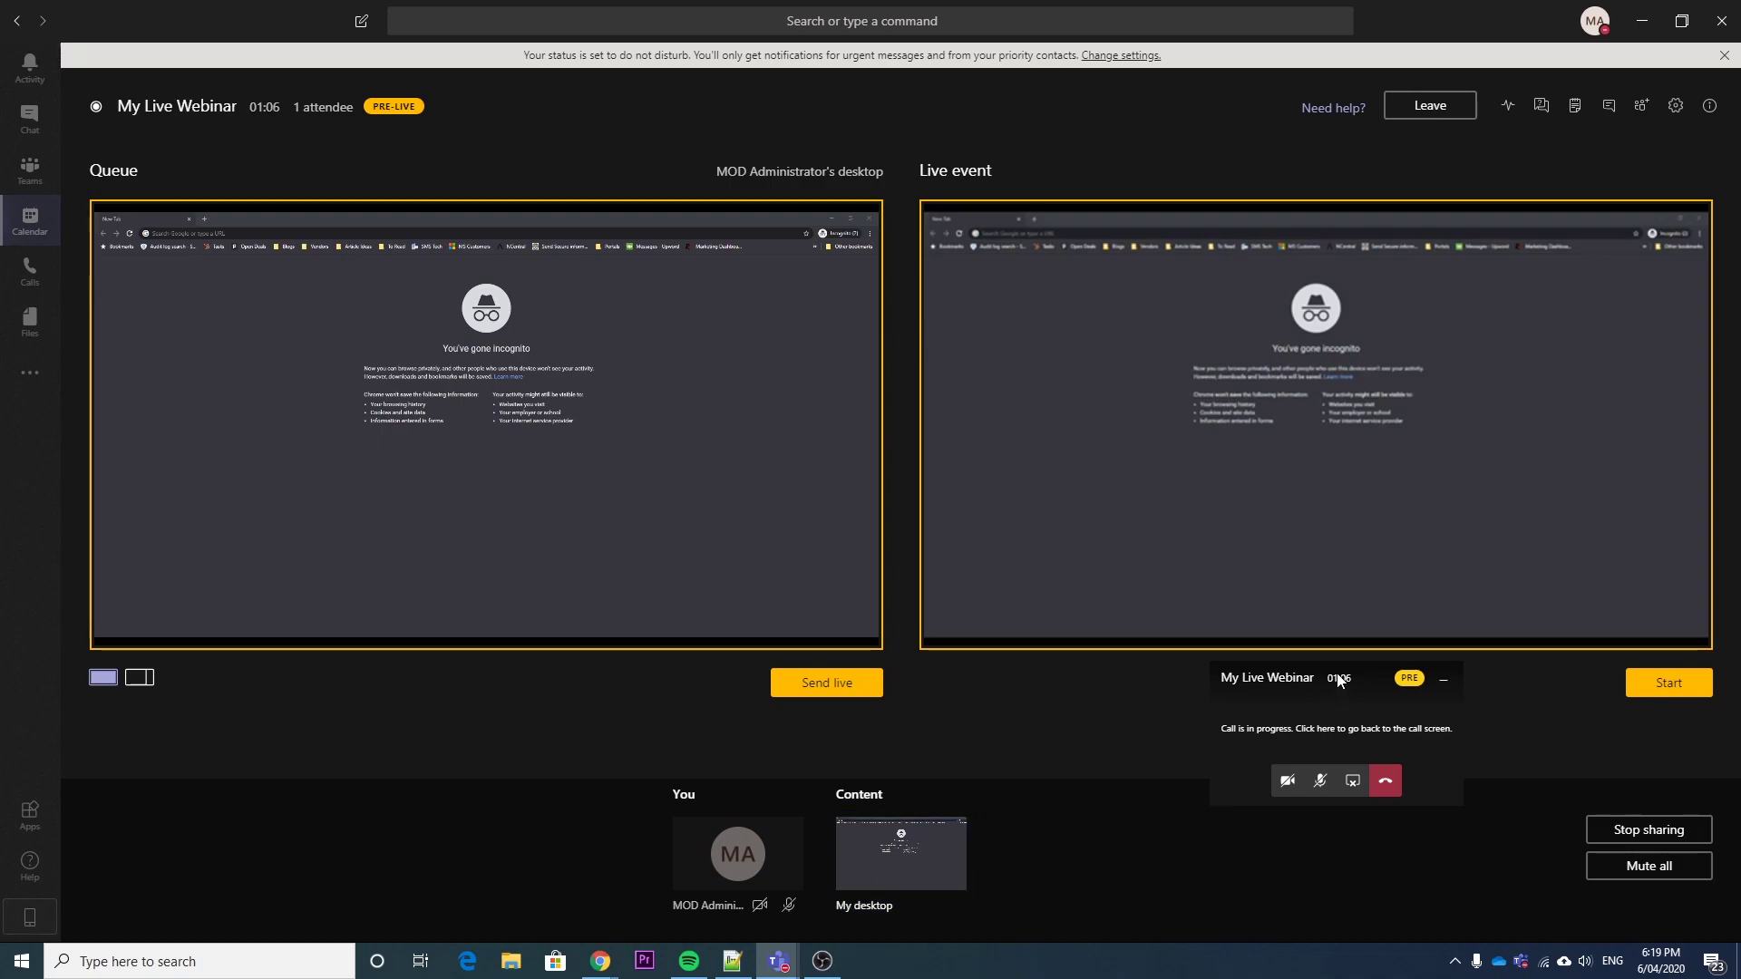
{"action": "left_click_drag", "start_coordinate": [1338, 680], "coordinate": [1422, 776]}
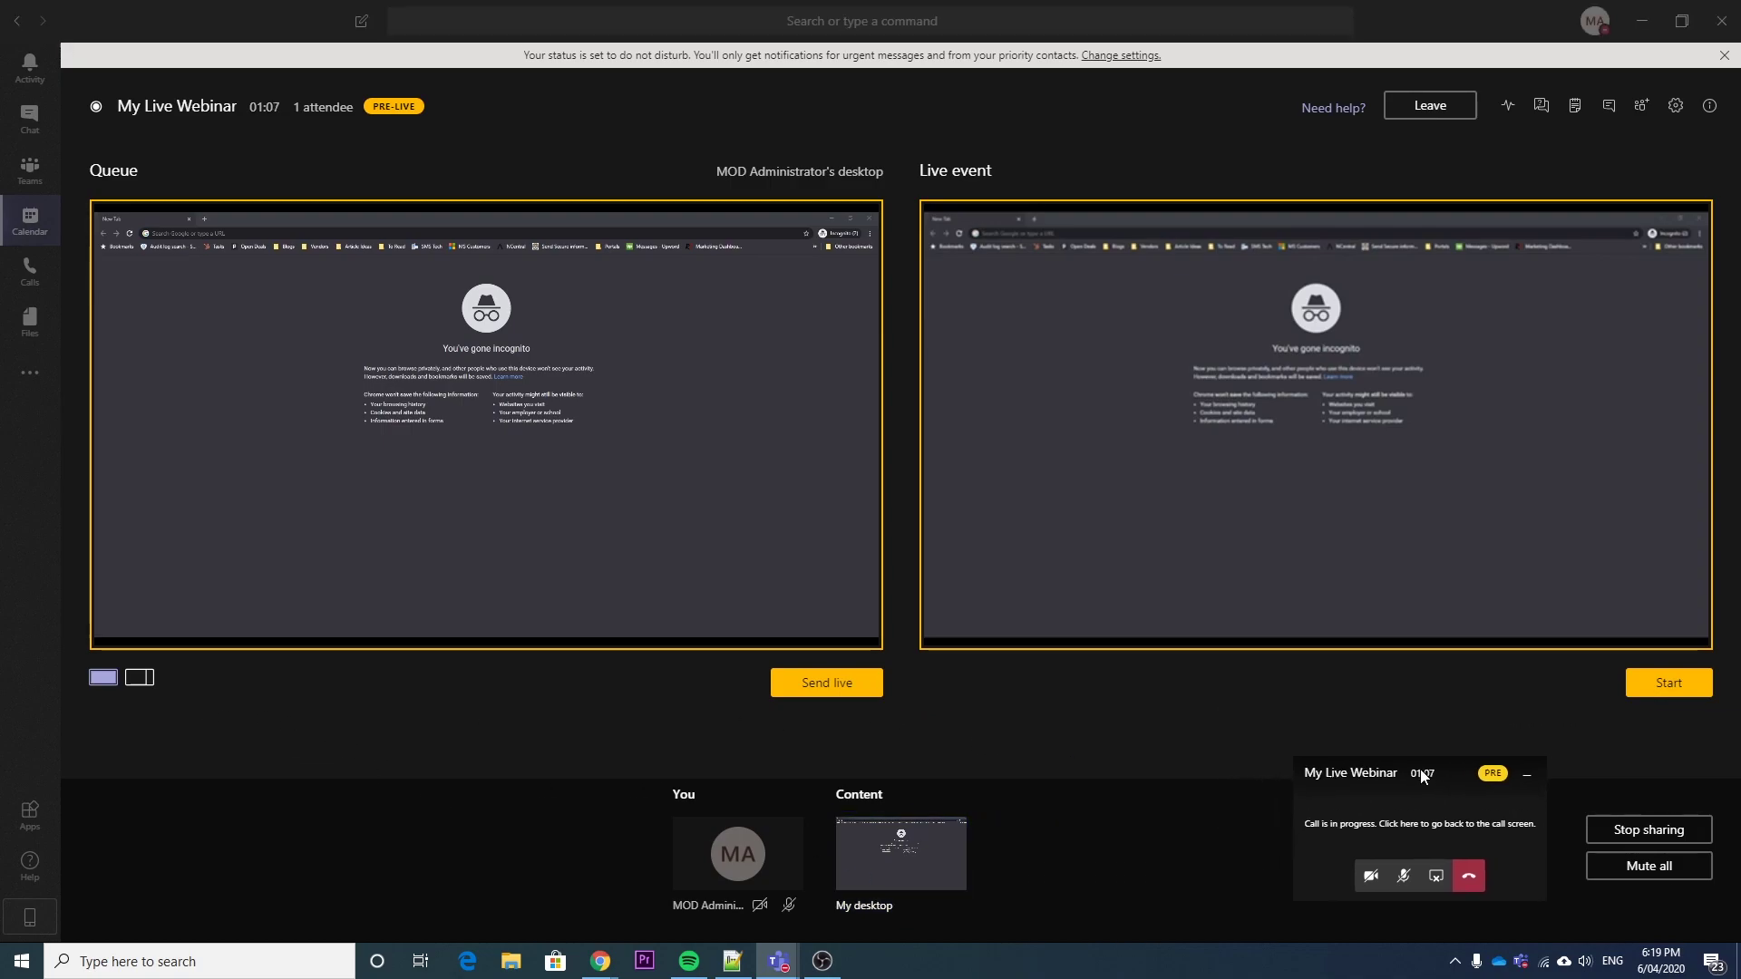
{"action": "left_click", "coordinate": [827, 689]}
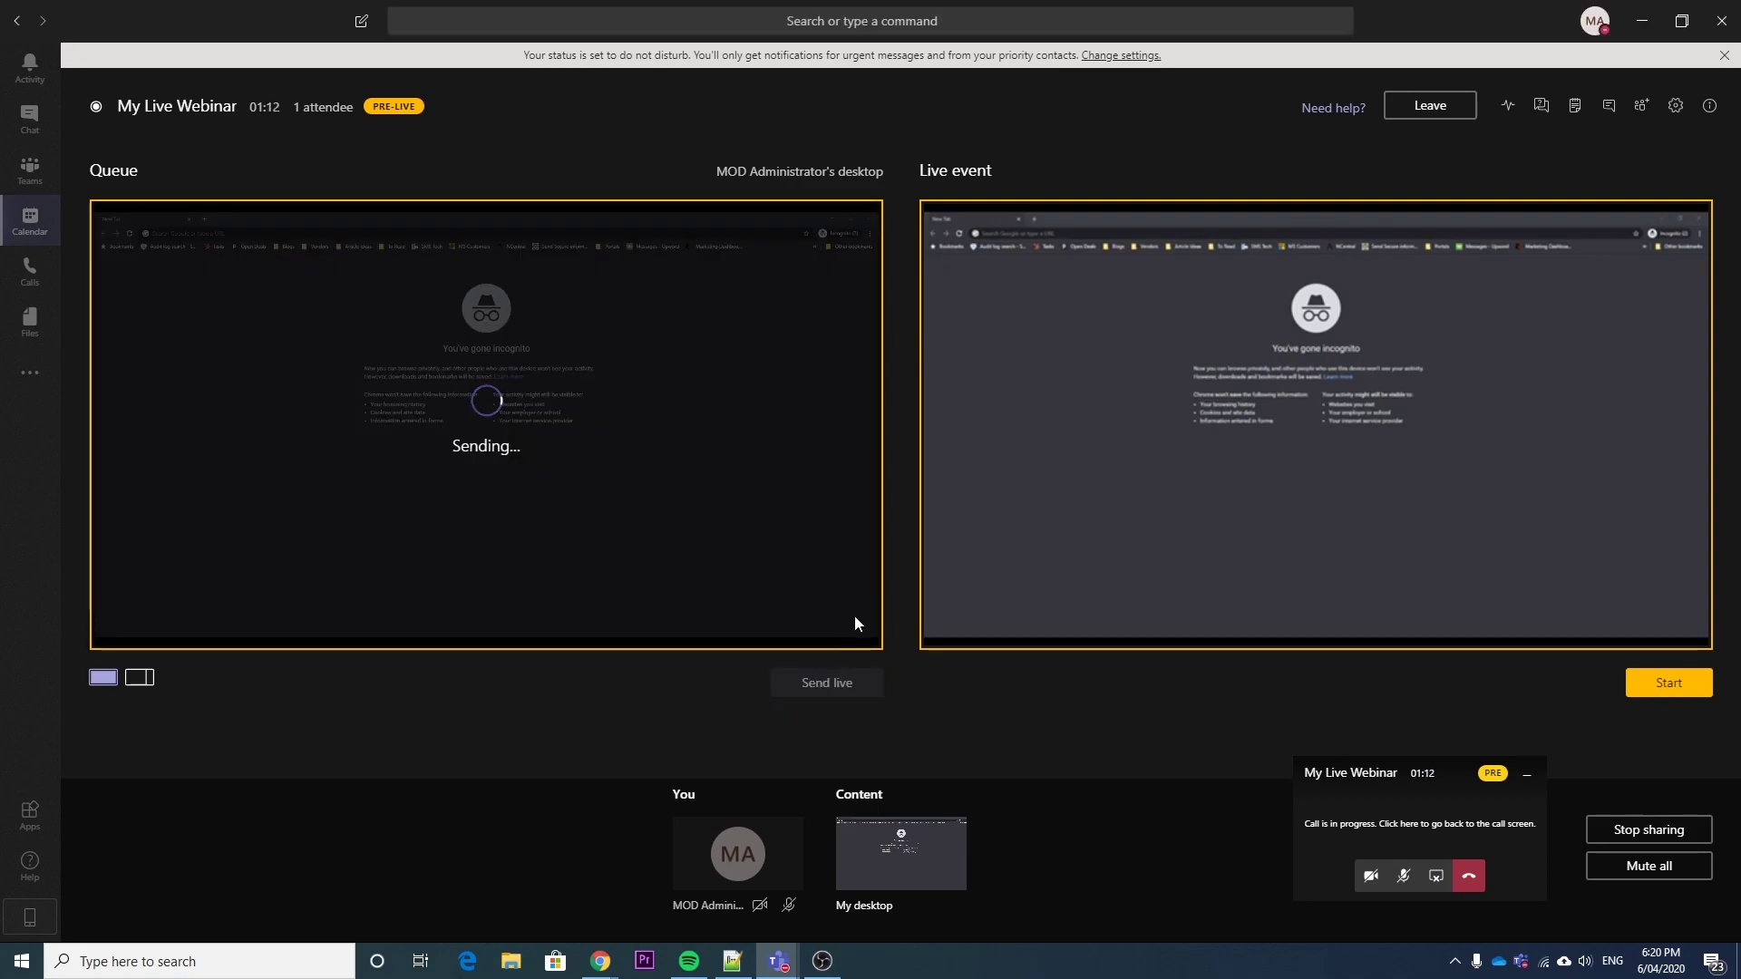
Check the attendee view of My Live Webinar in Chrome and return to the Teams producer view
{"action": "left_click", "coordinate": [776, 966]}
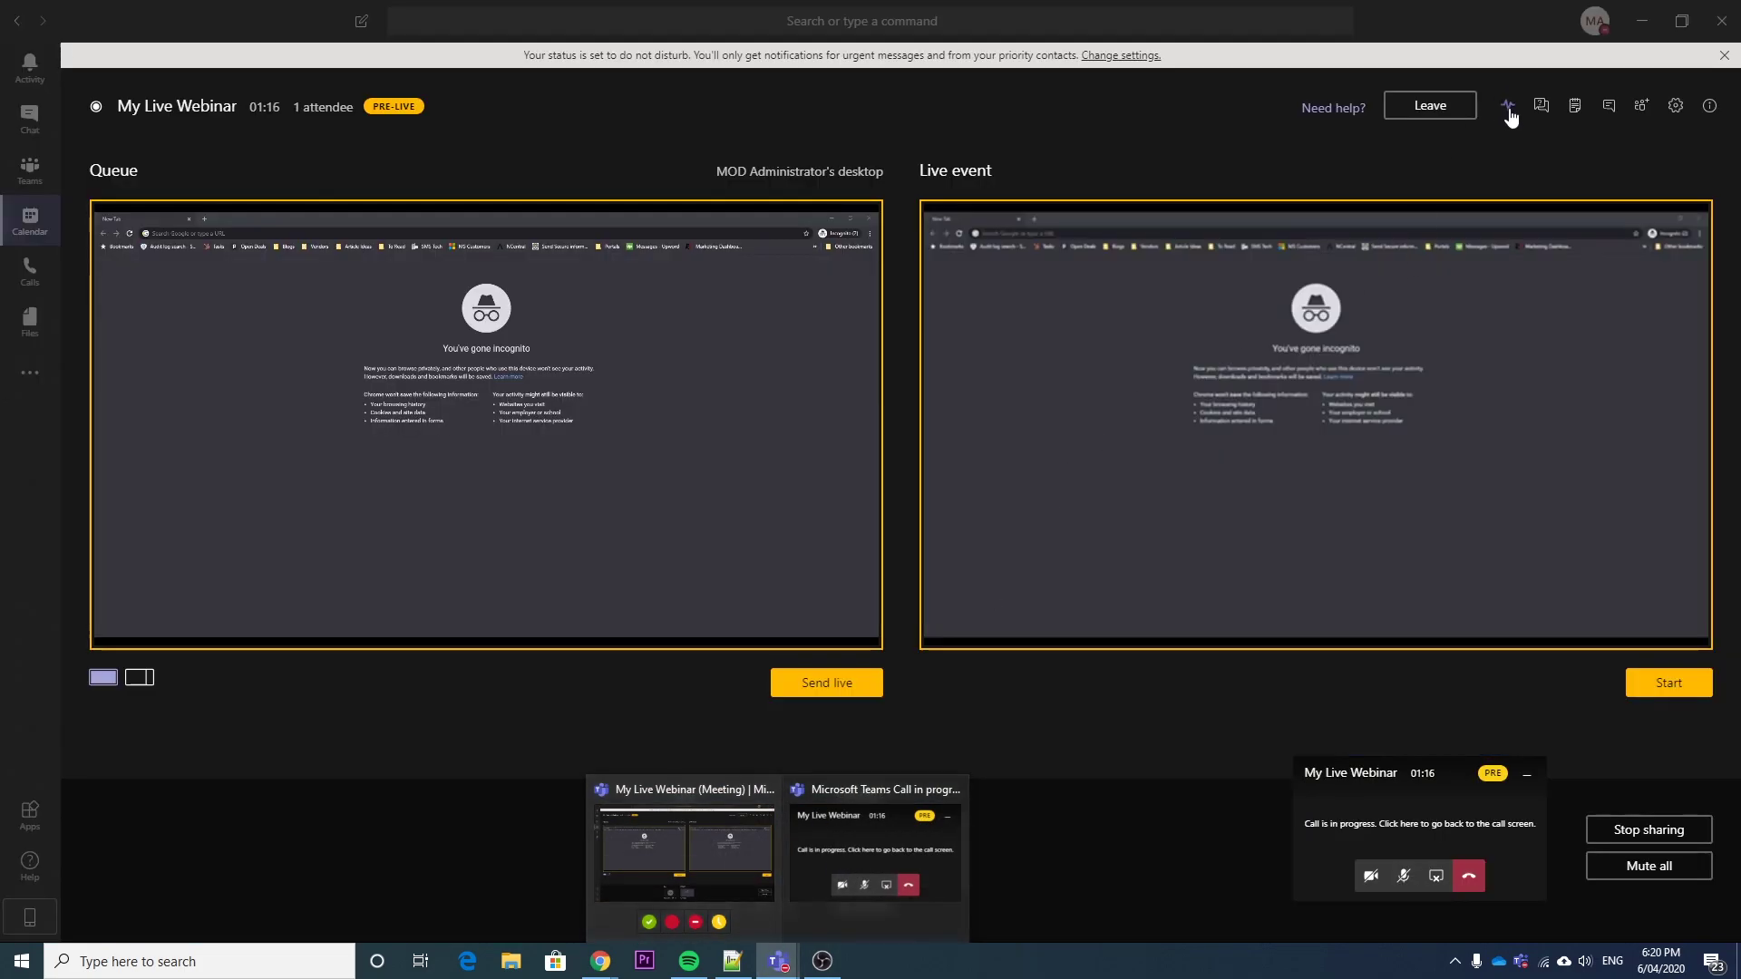
{"action": "left_click", "coordinate": [921, 116]}
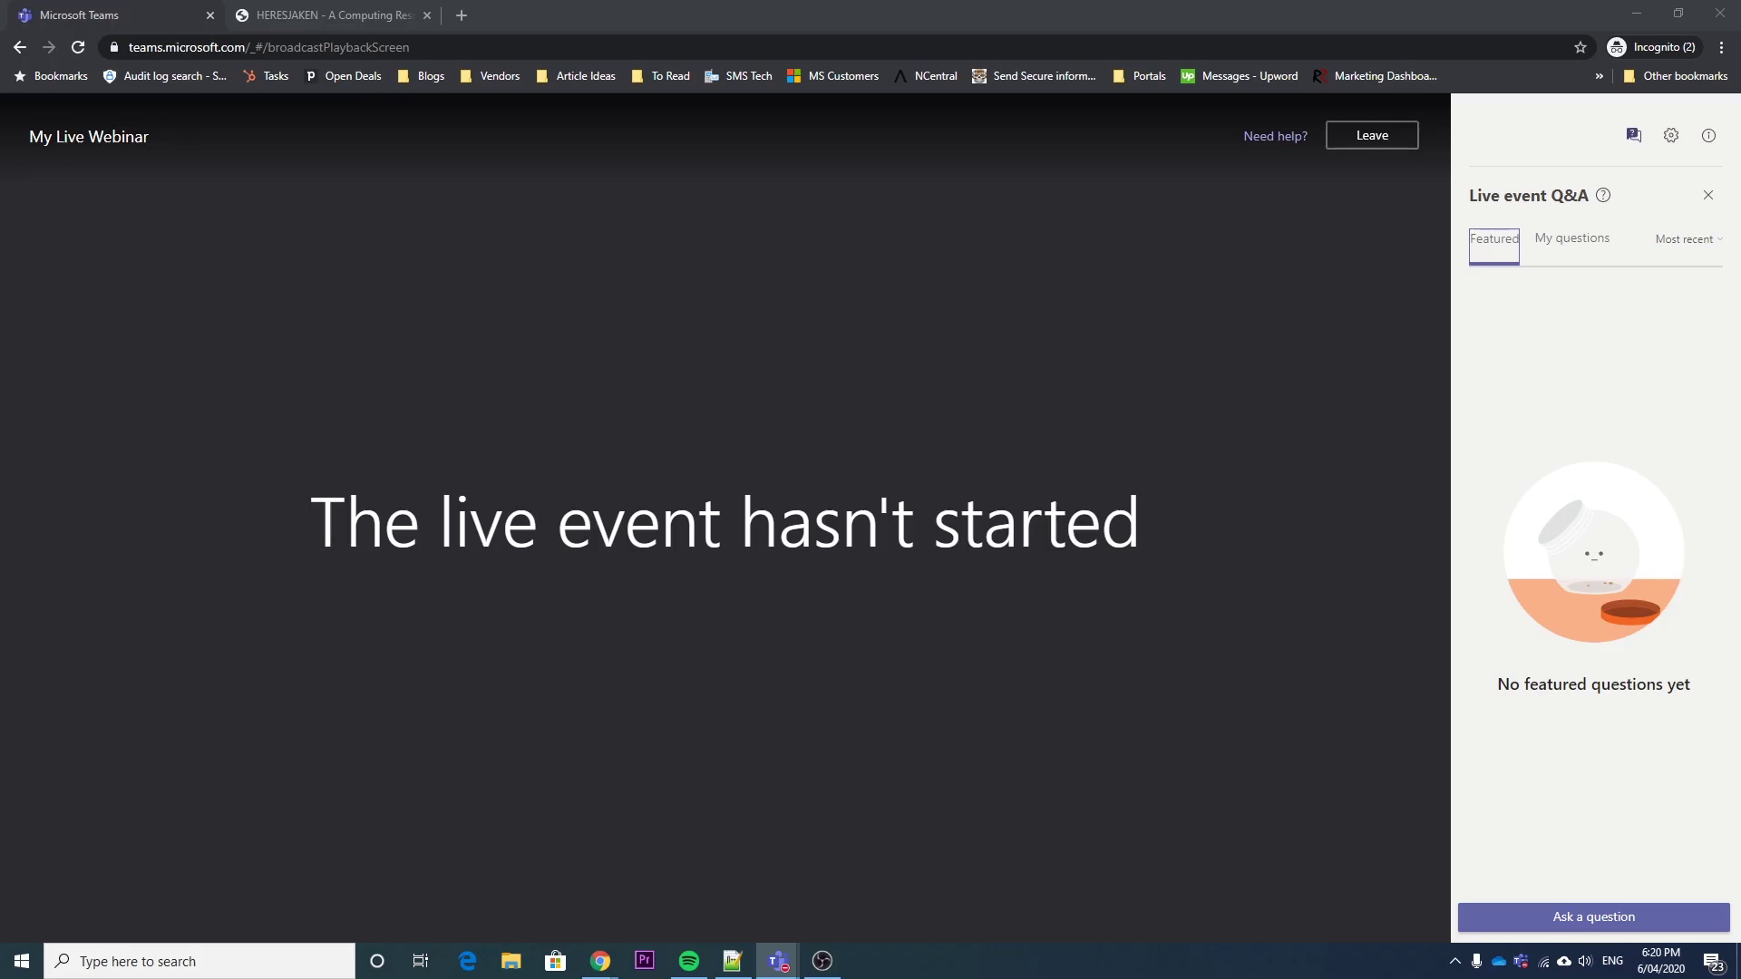
{"action": "key", "text": "super+Down"}
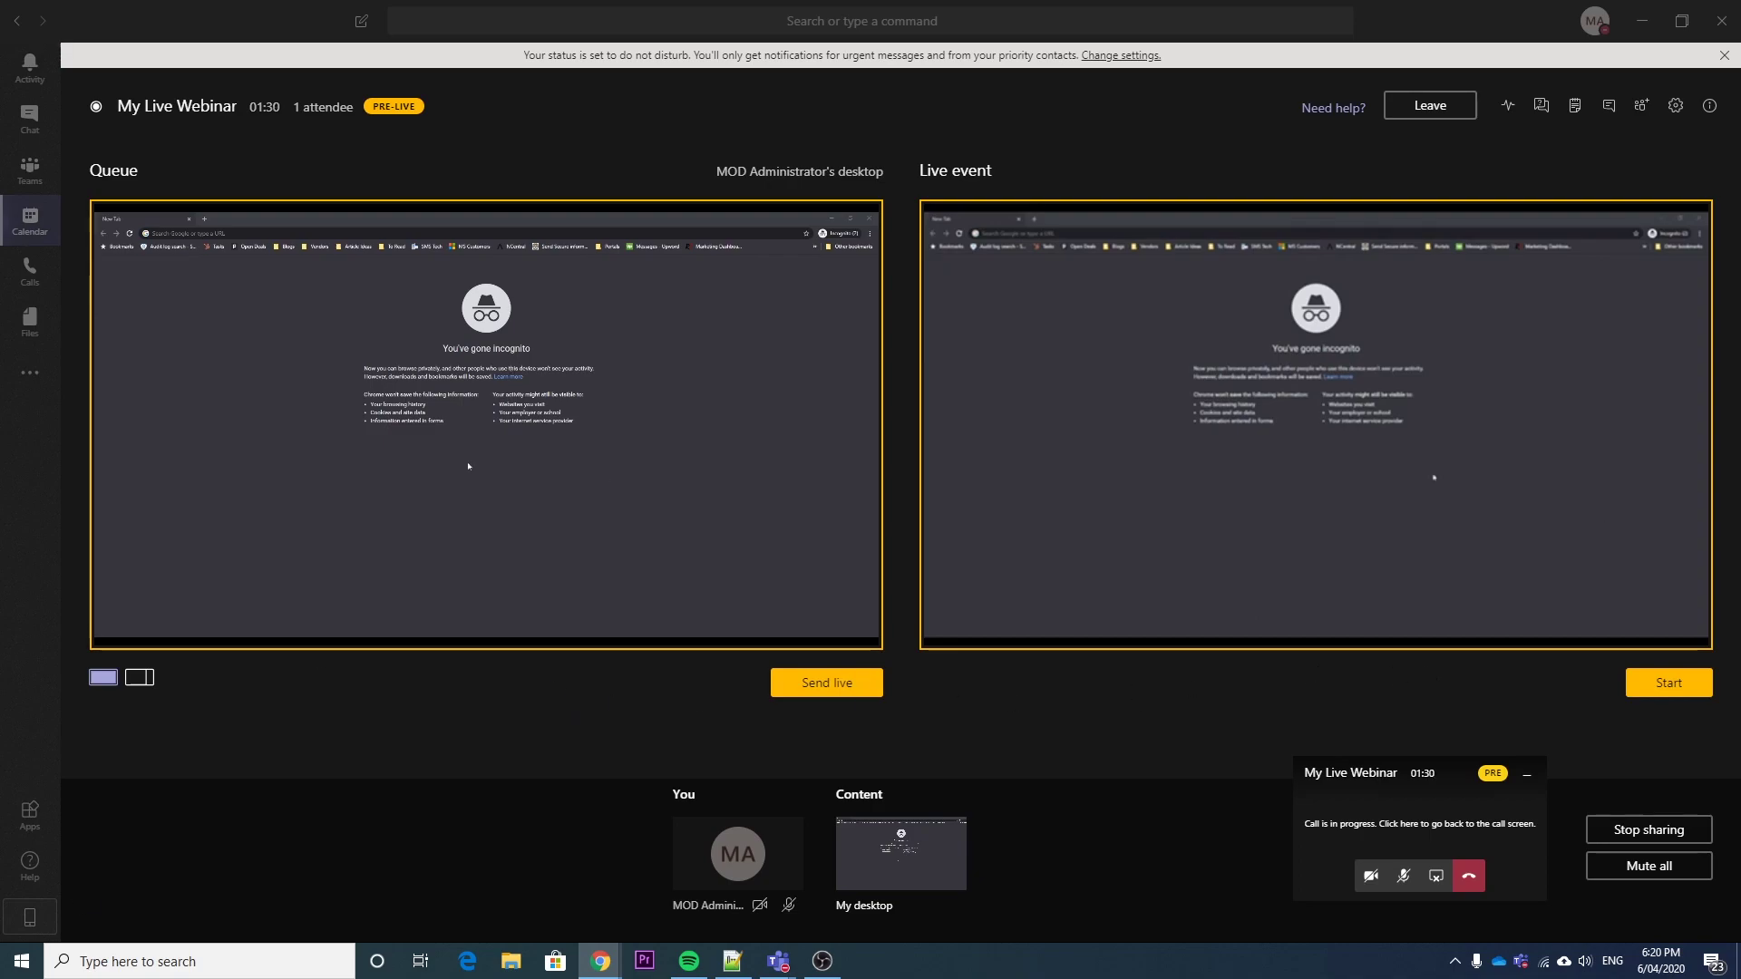
Send the queued desktop content again and start the live event, accepting that it cannot be stopped and restarted
{"action": "left_click", "coordinate": [838, 694]}
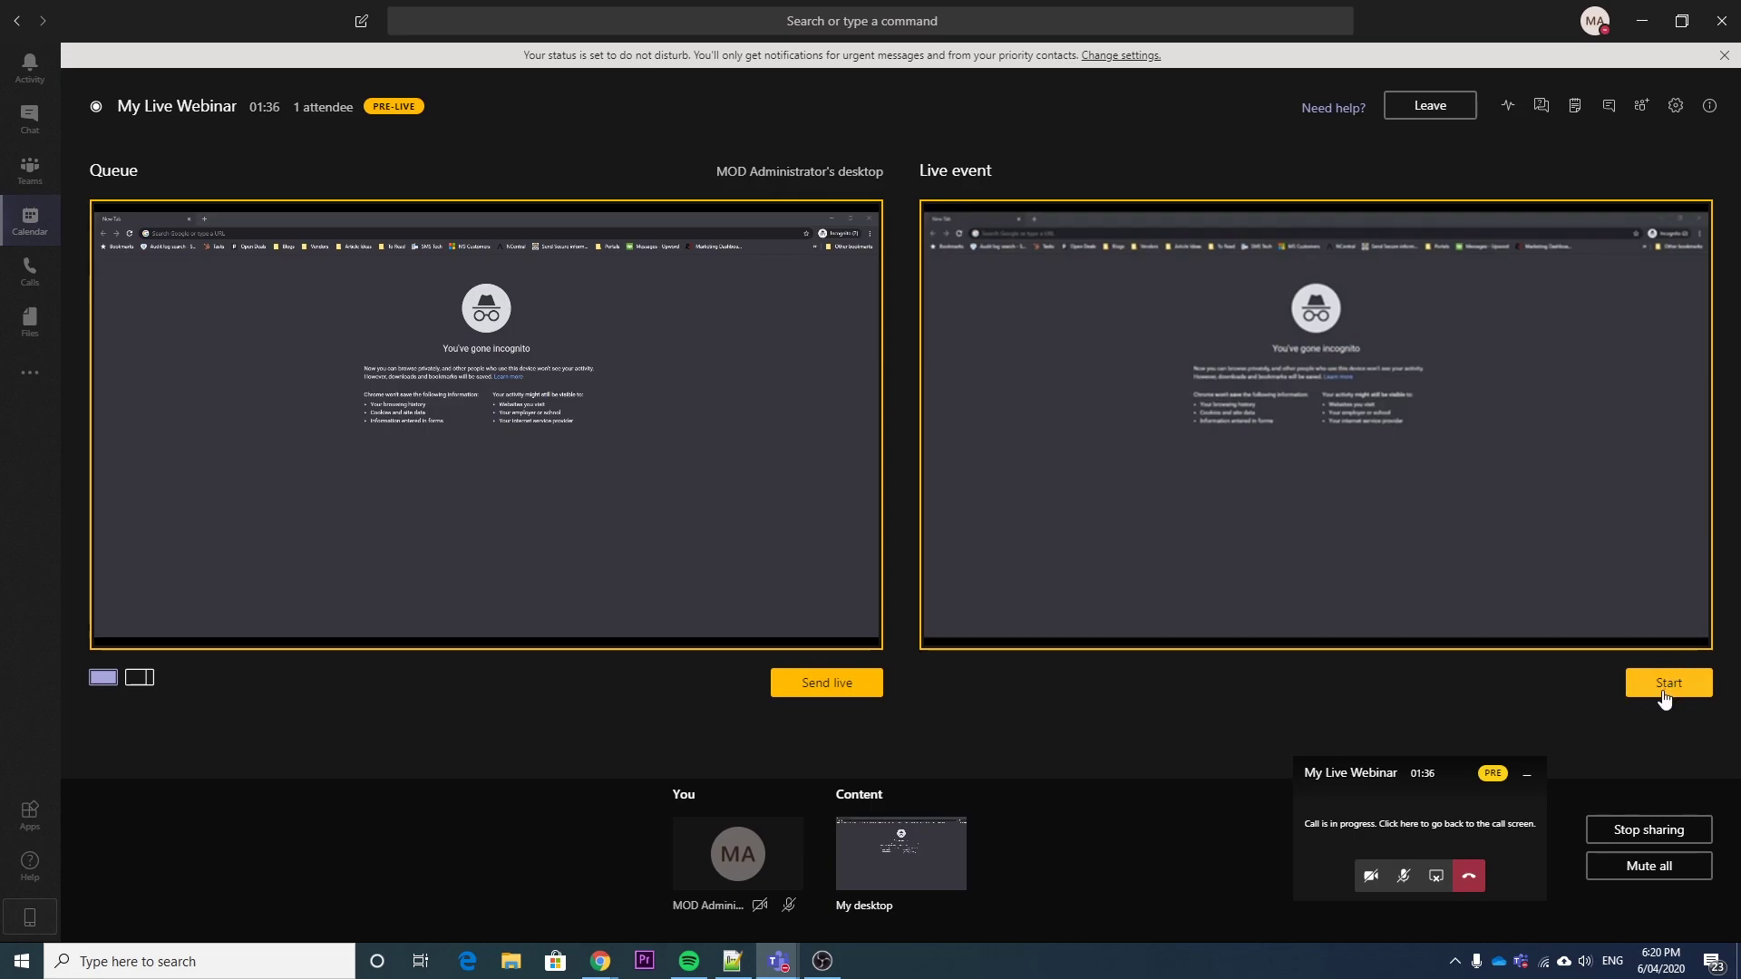
{"action": "left_click", "coordinate": [1664, 691]}
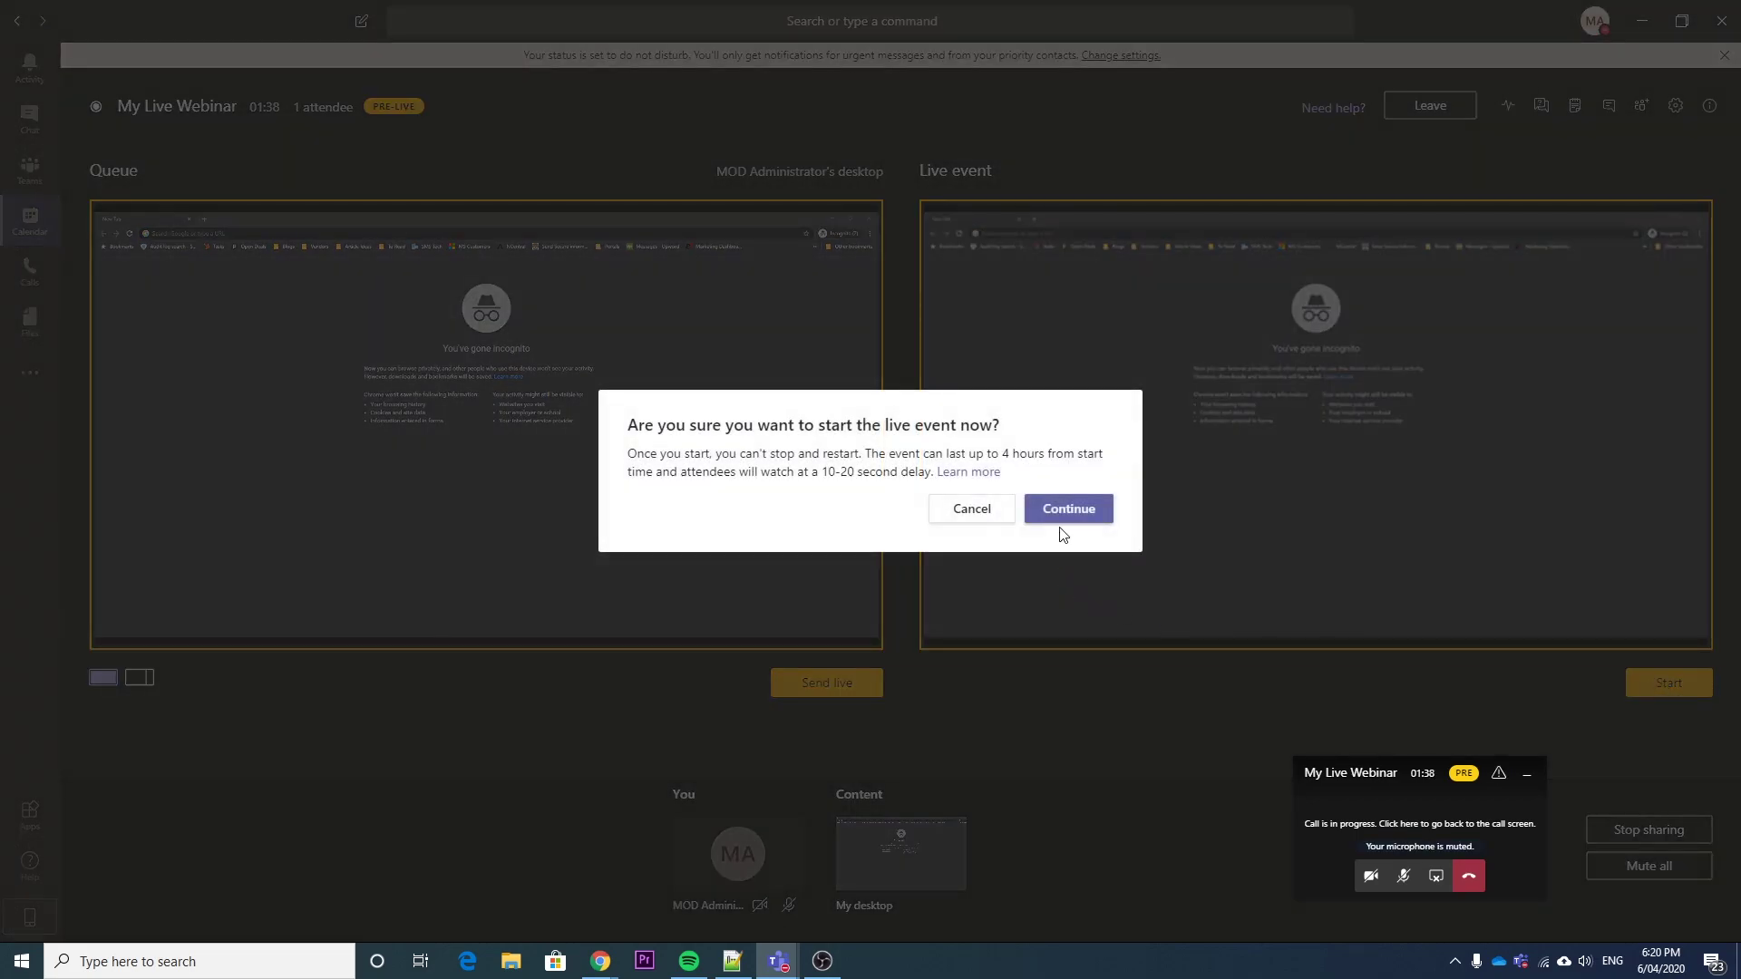
{"action": "left_click_drag", "start_coordinate": [652, 457], "coordinate": [719, 453]}
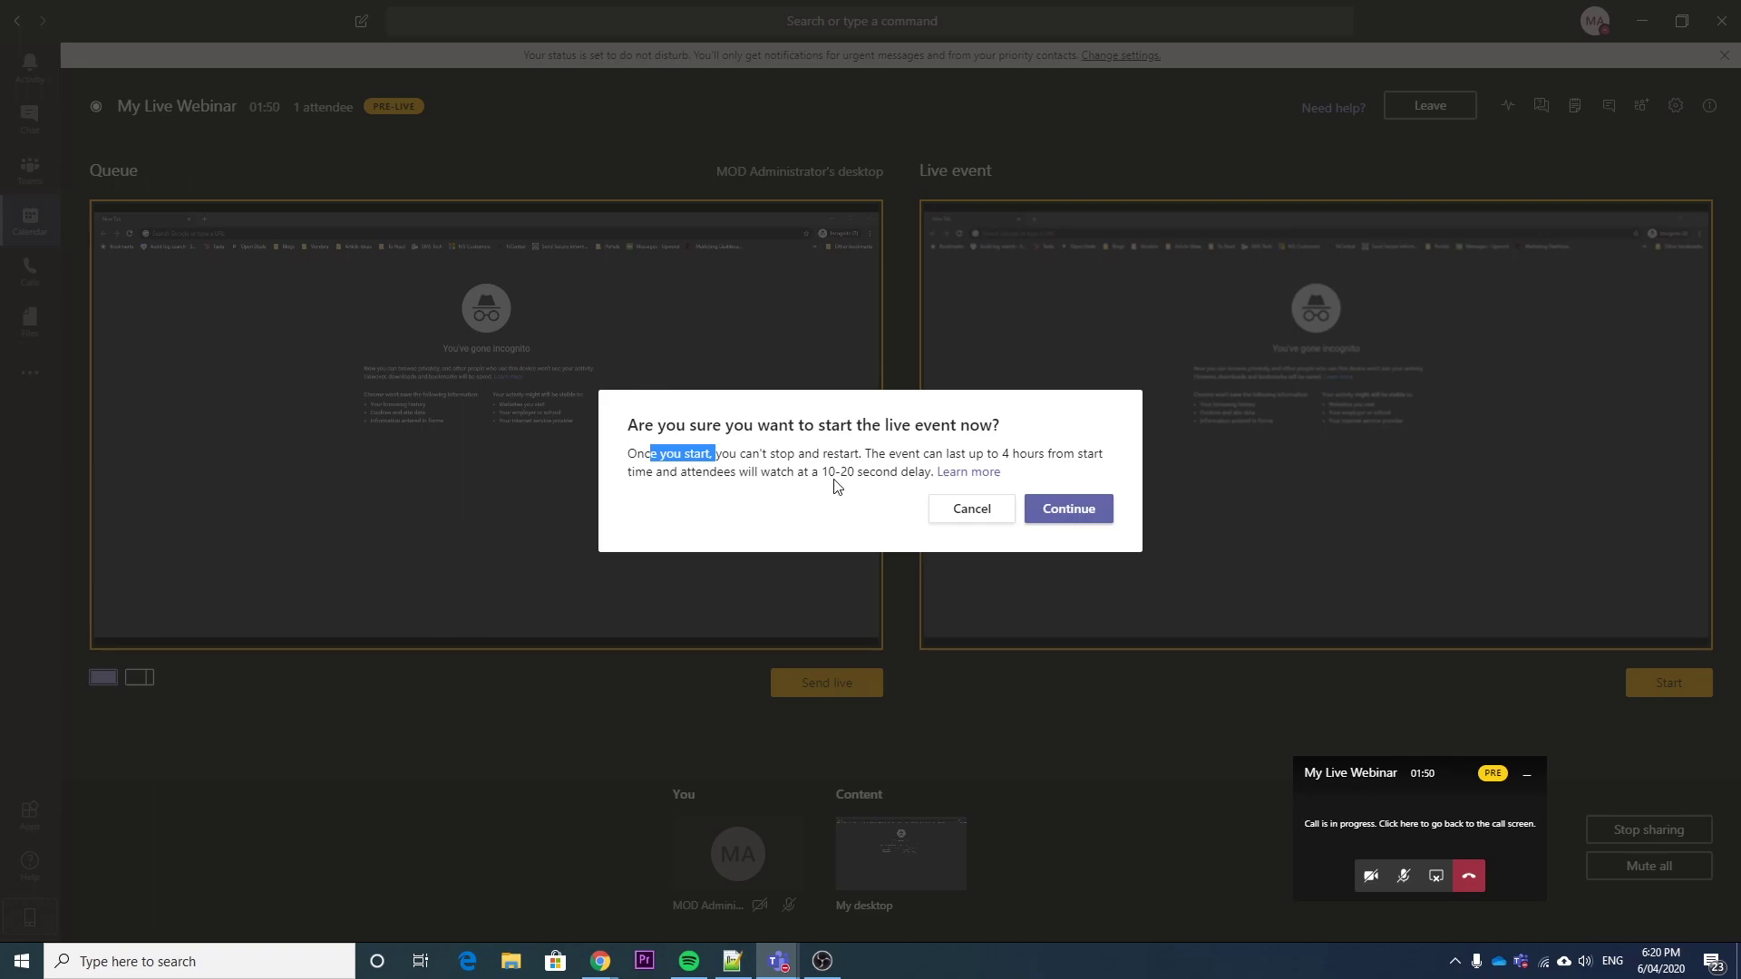
{"action": "left_click", "coordinate": [1069, 509]}
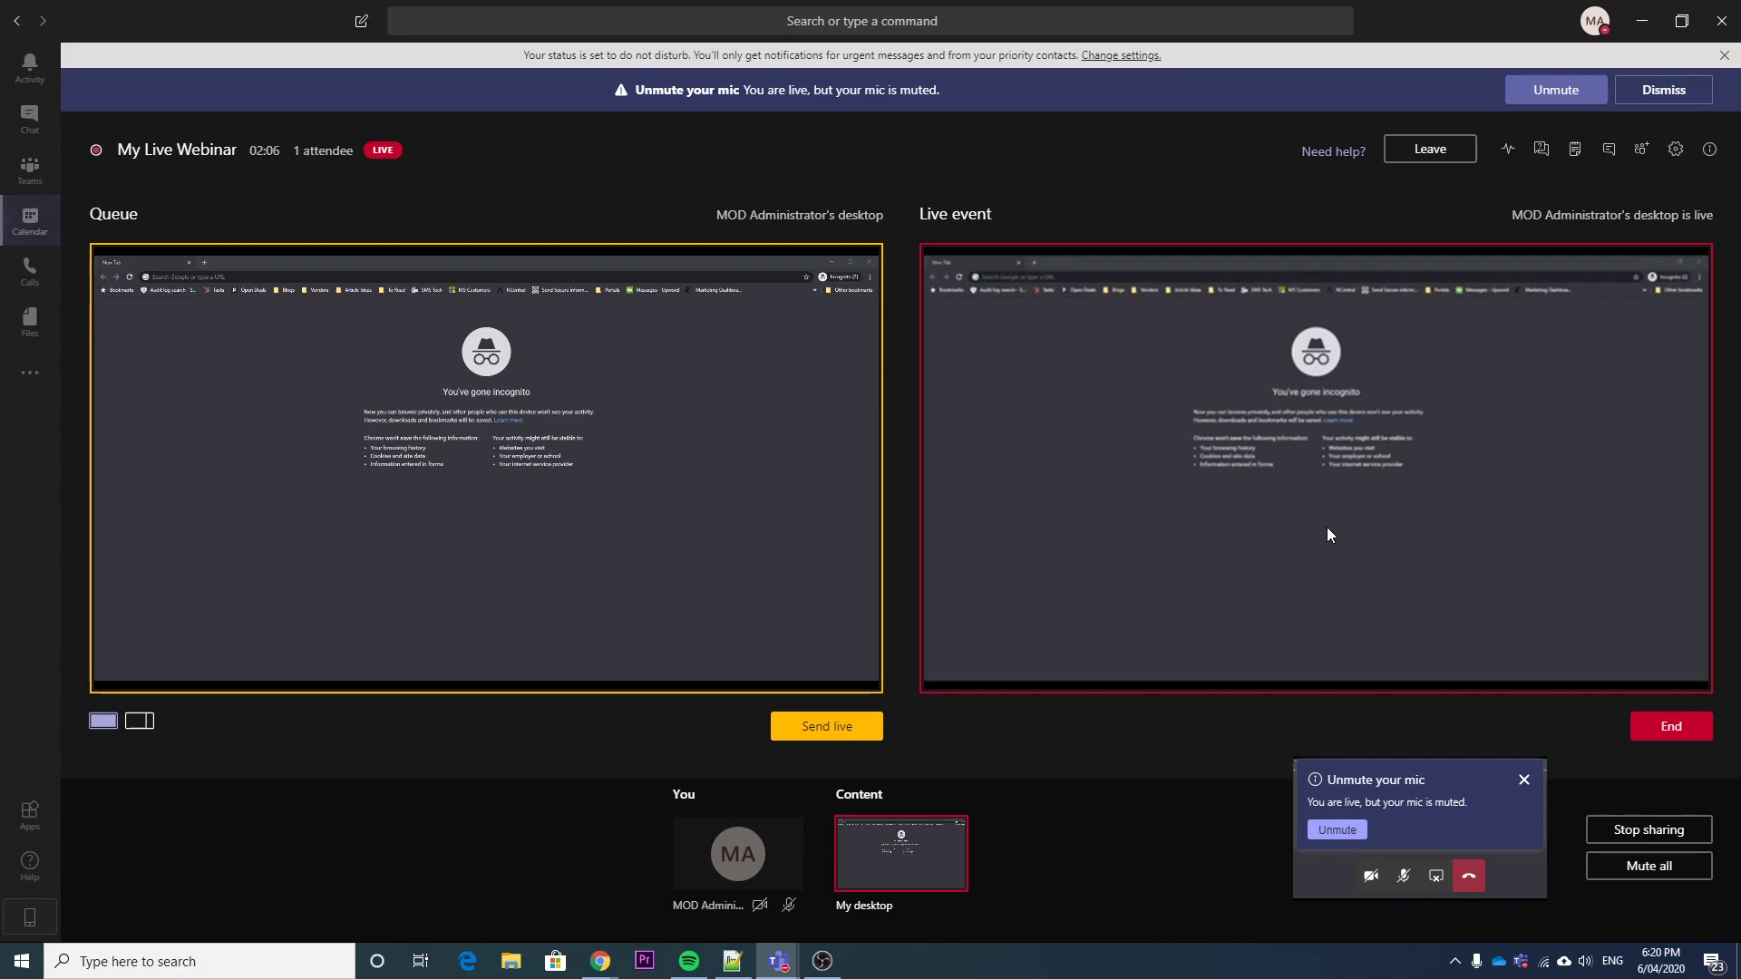
Open the copied link in the incognito Chrome window to watch it reach the queue and live feed, and put the browser away
{"action": "key", "text": "alt+Tab"}
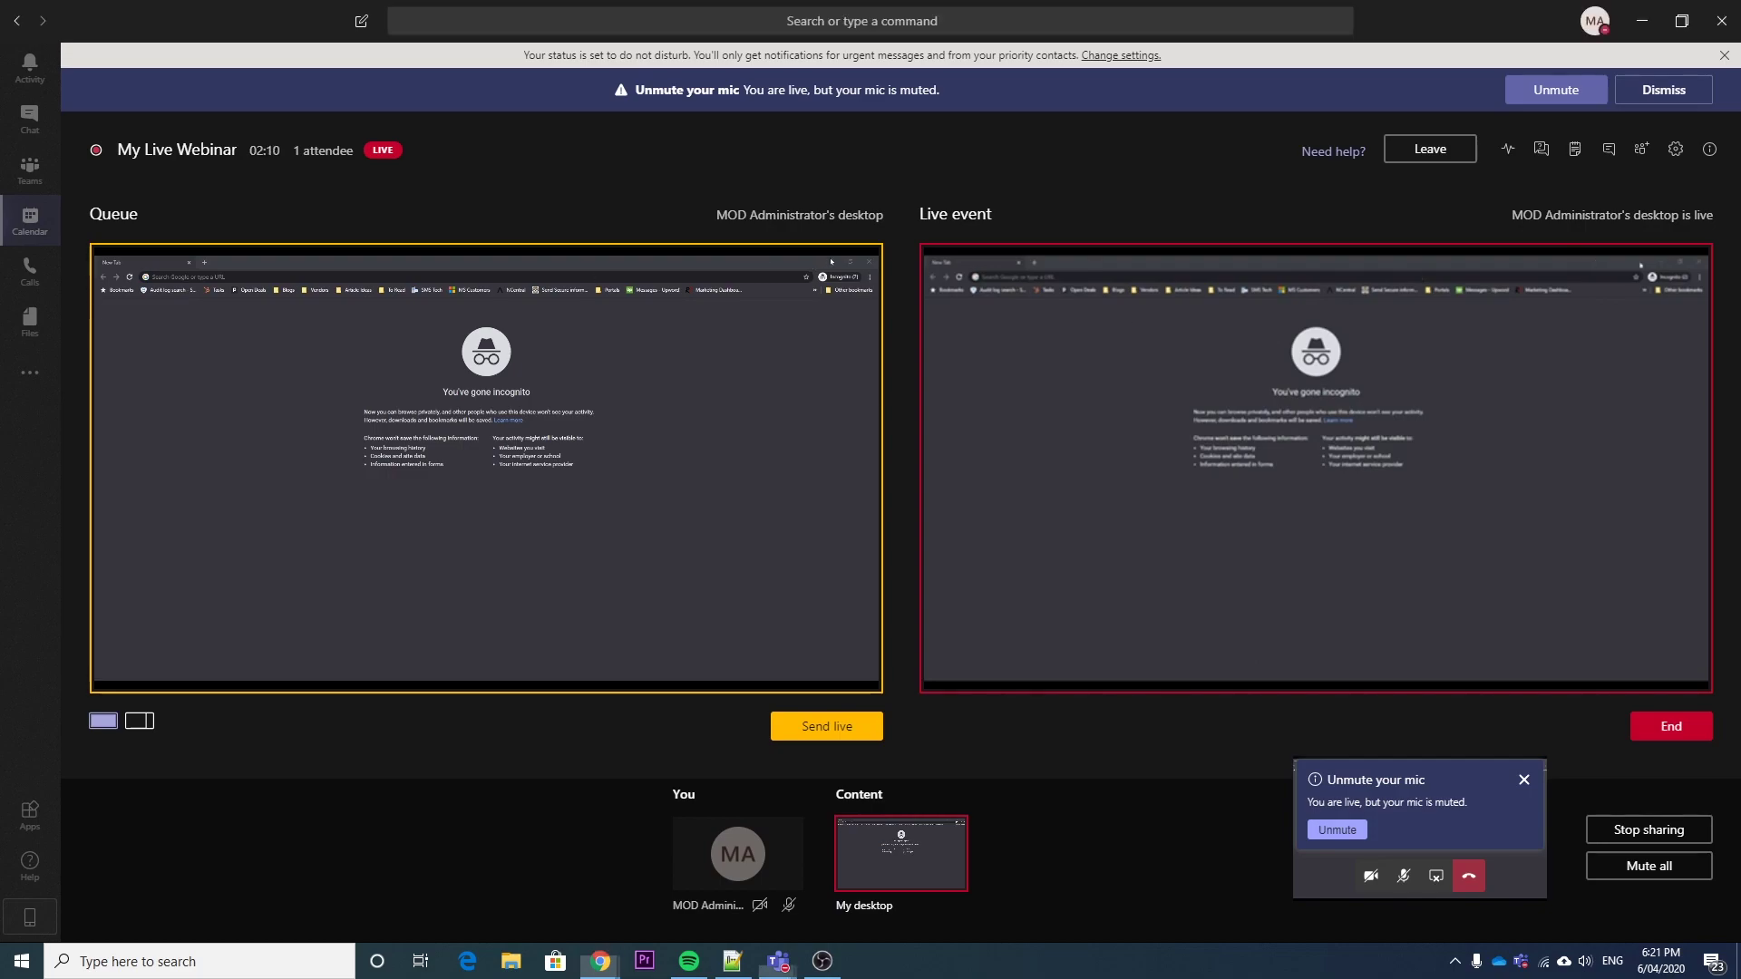
{"action": "right_click", "coordinate": [427, 277]}
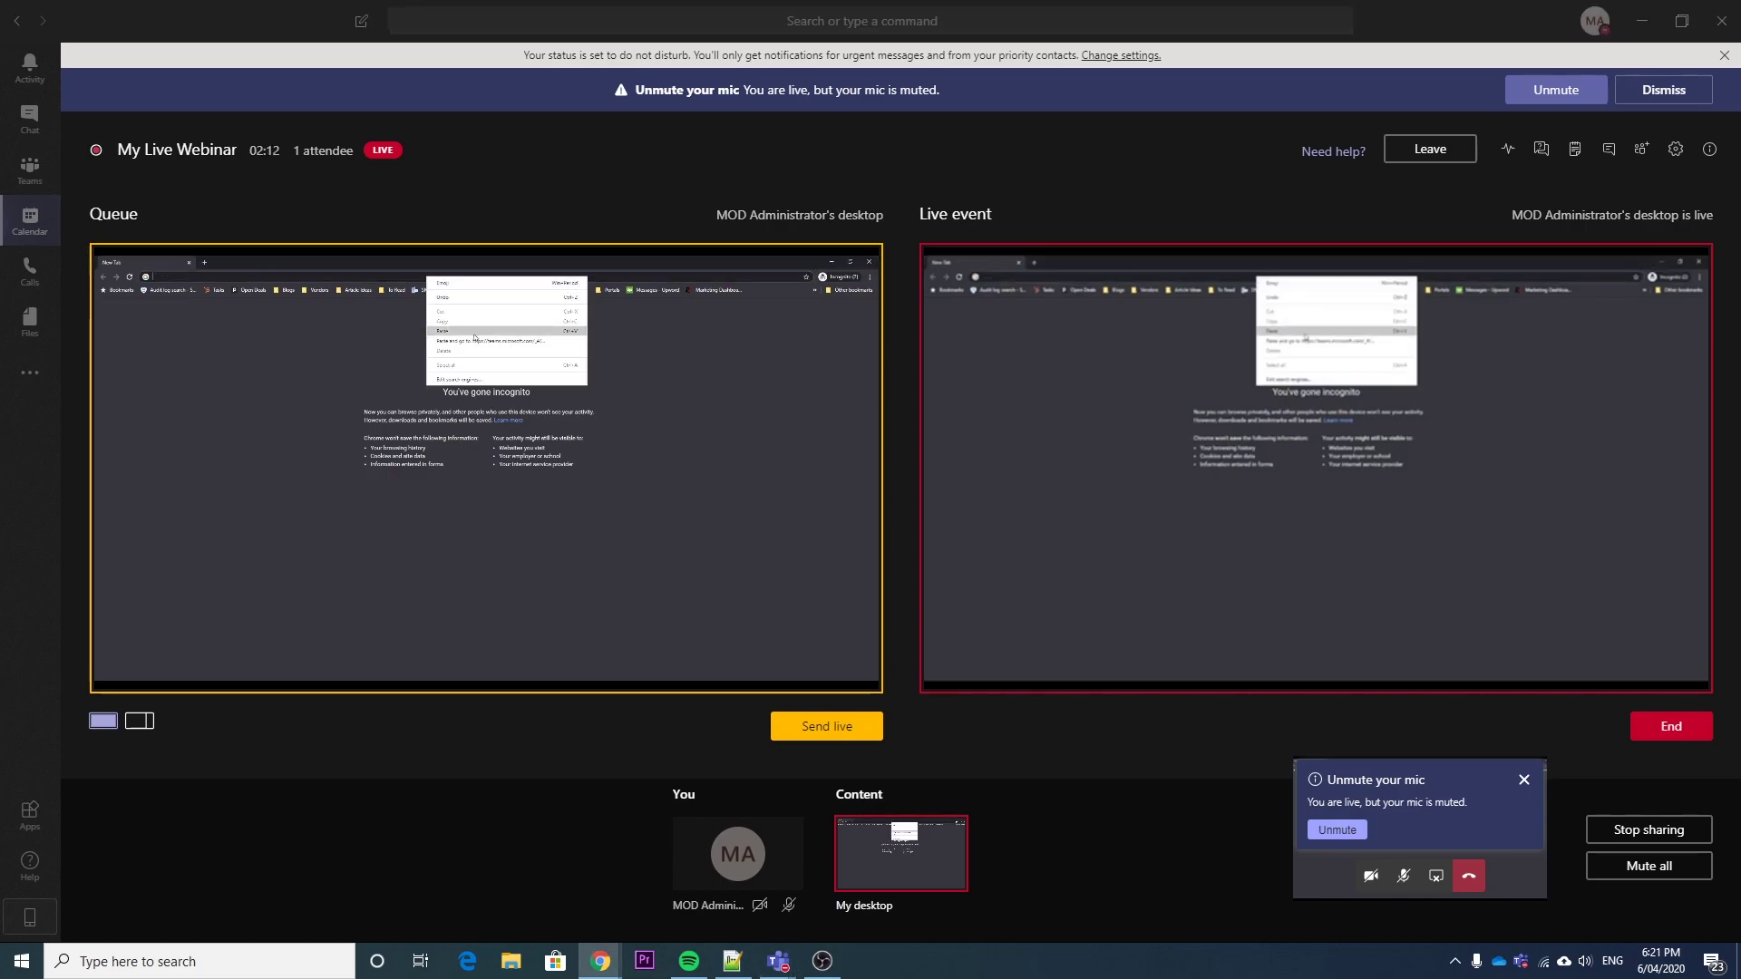
{"action": "left_click", "coordinate": [489, 341]}
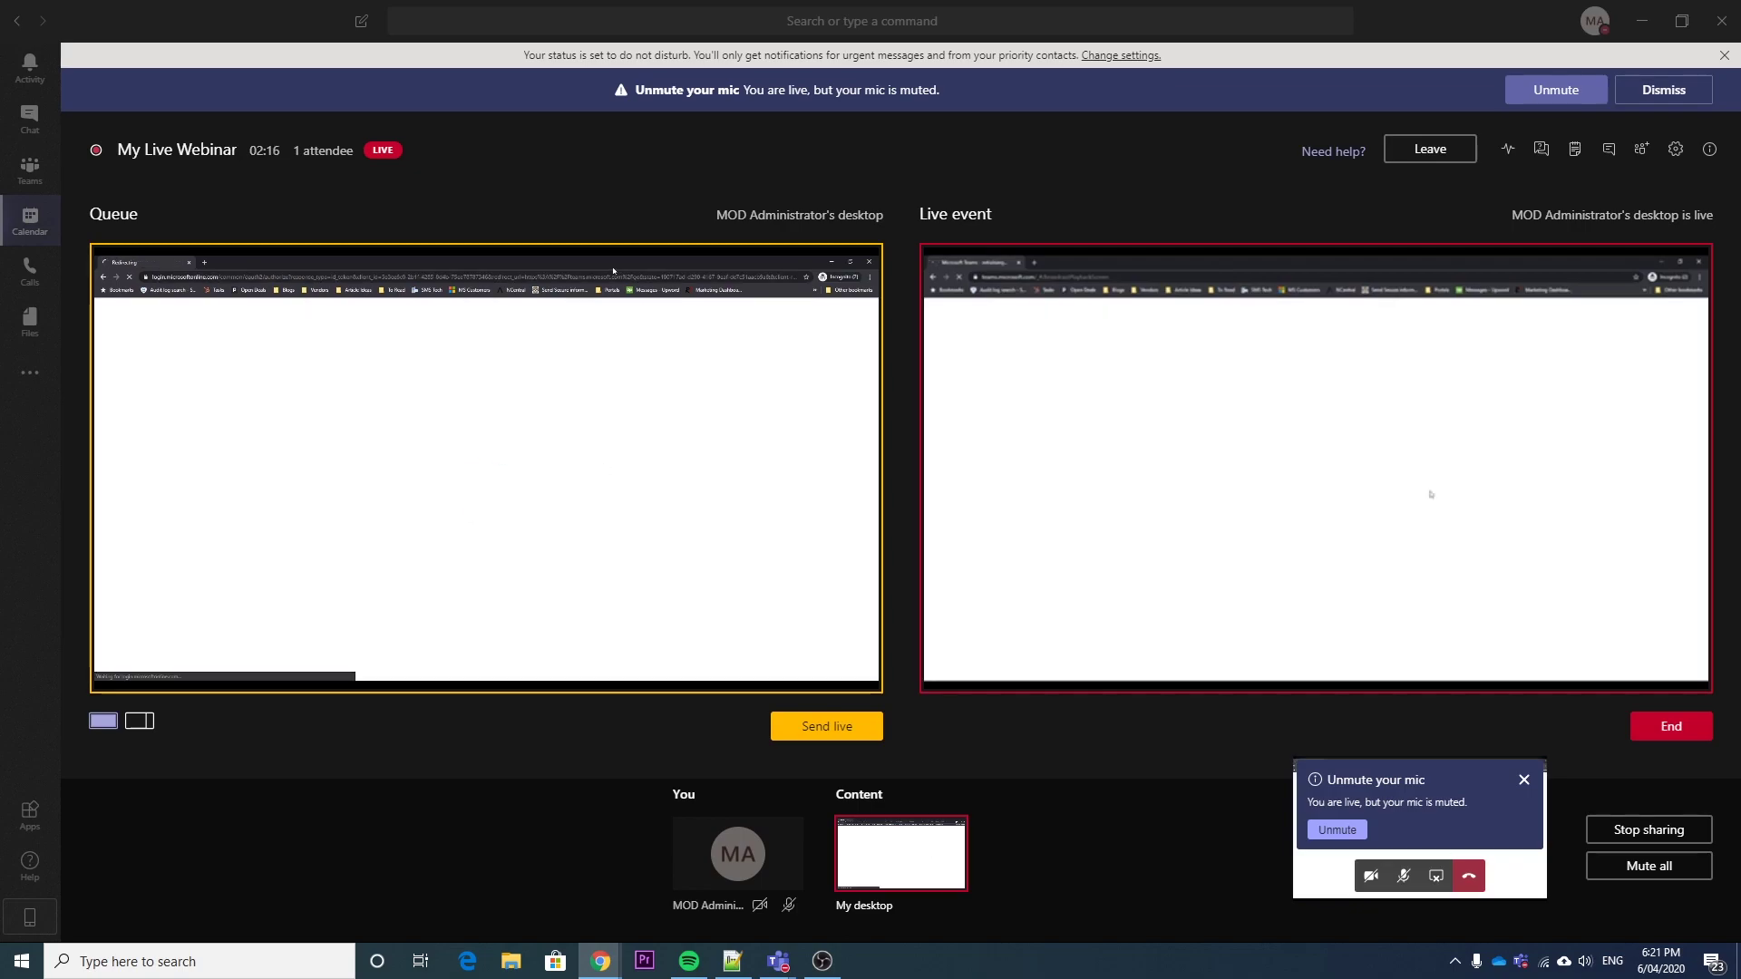
{"action": "key", "text": "alt+Tab"}
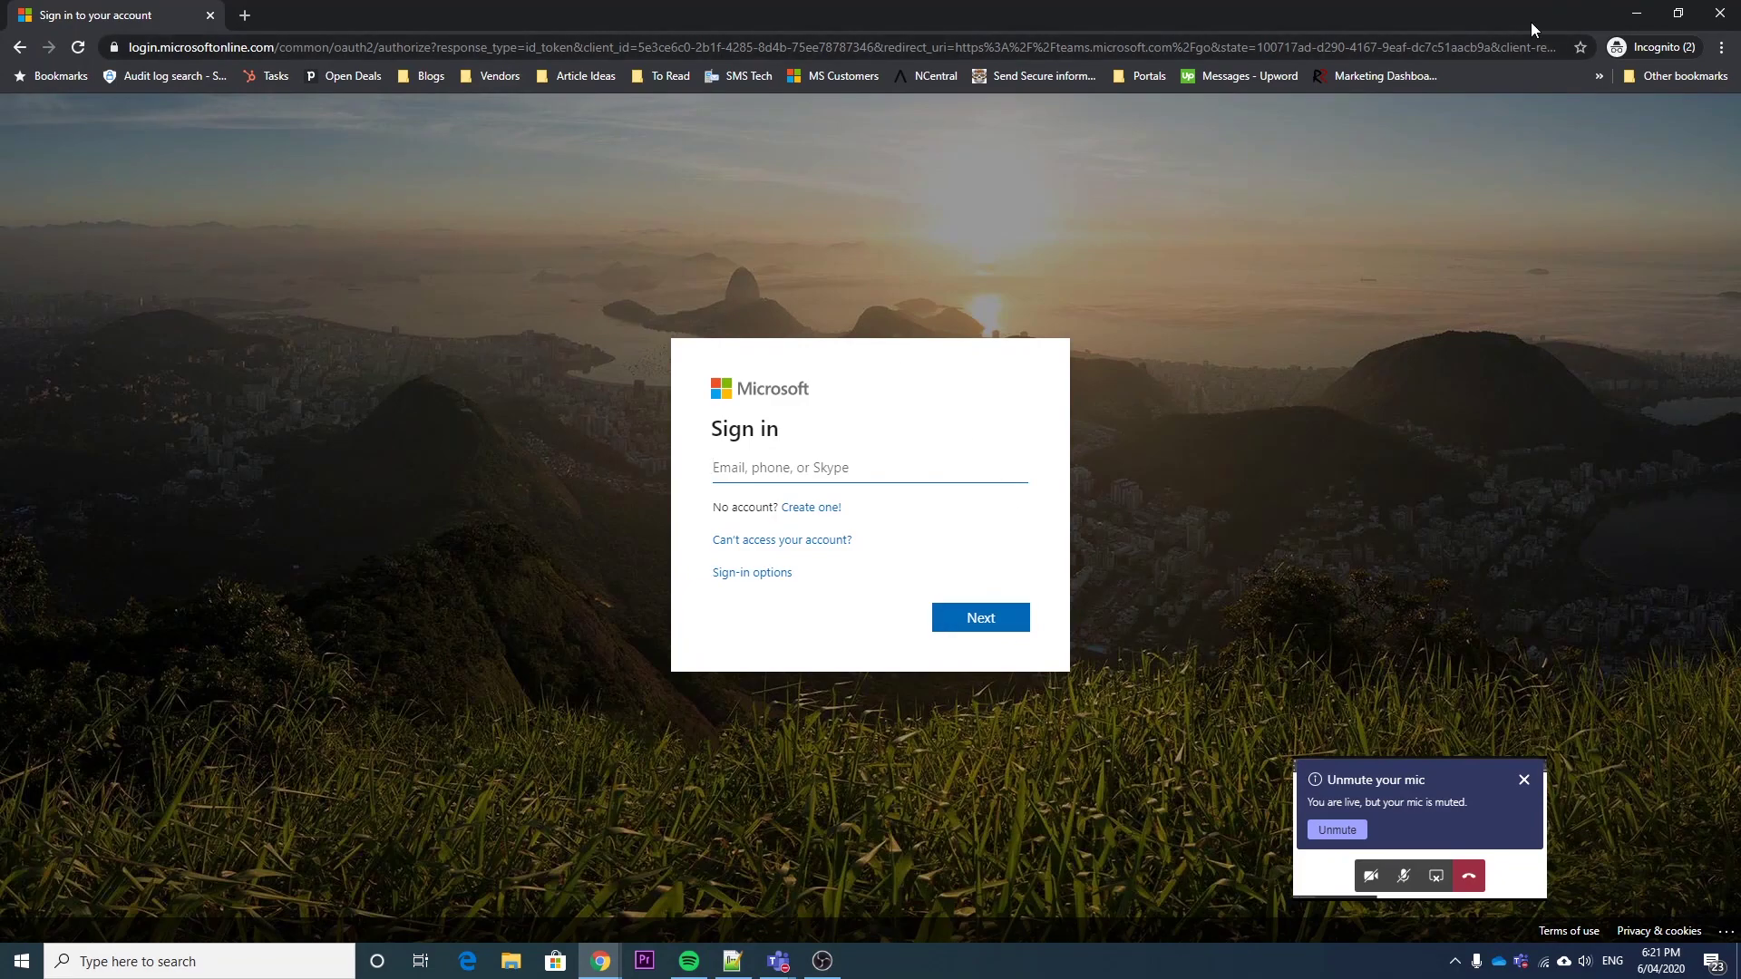
{"action": "left_click", "coordinate": [1637, 13]}
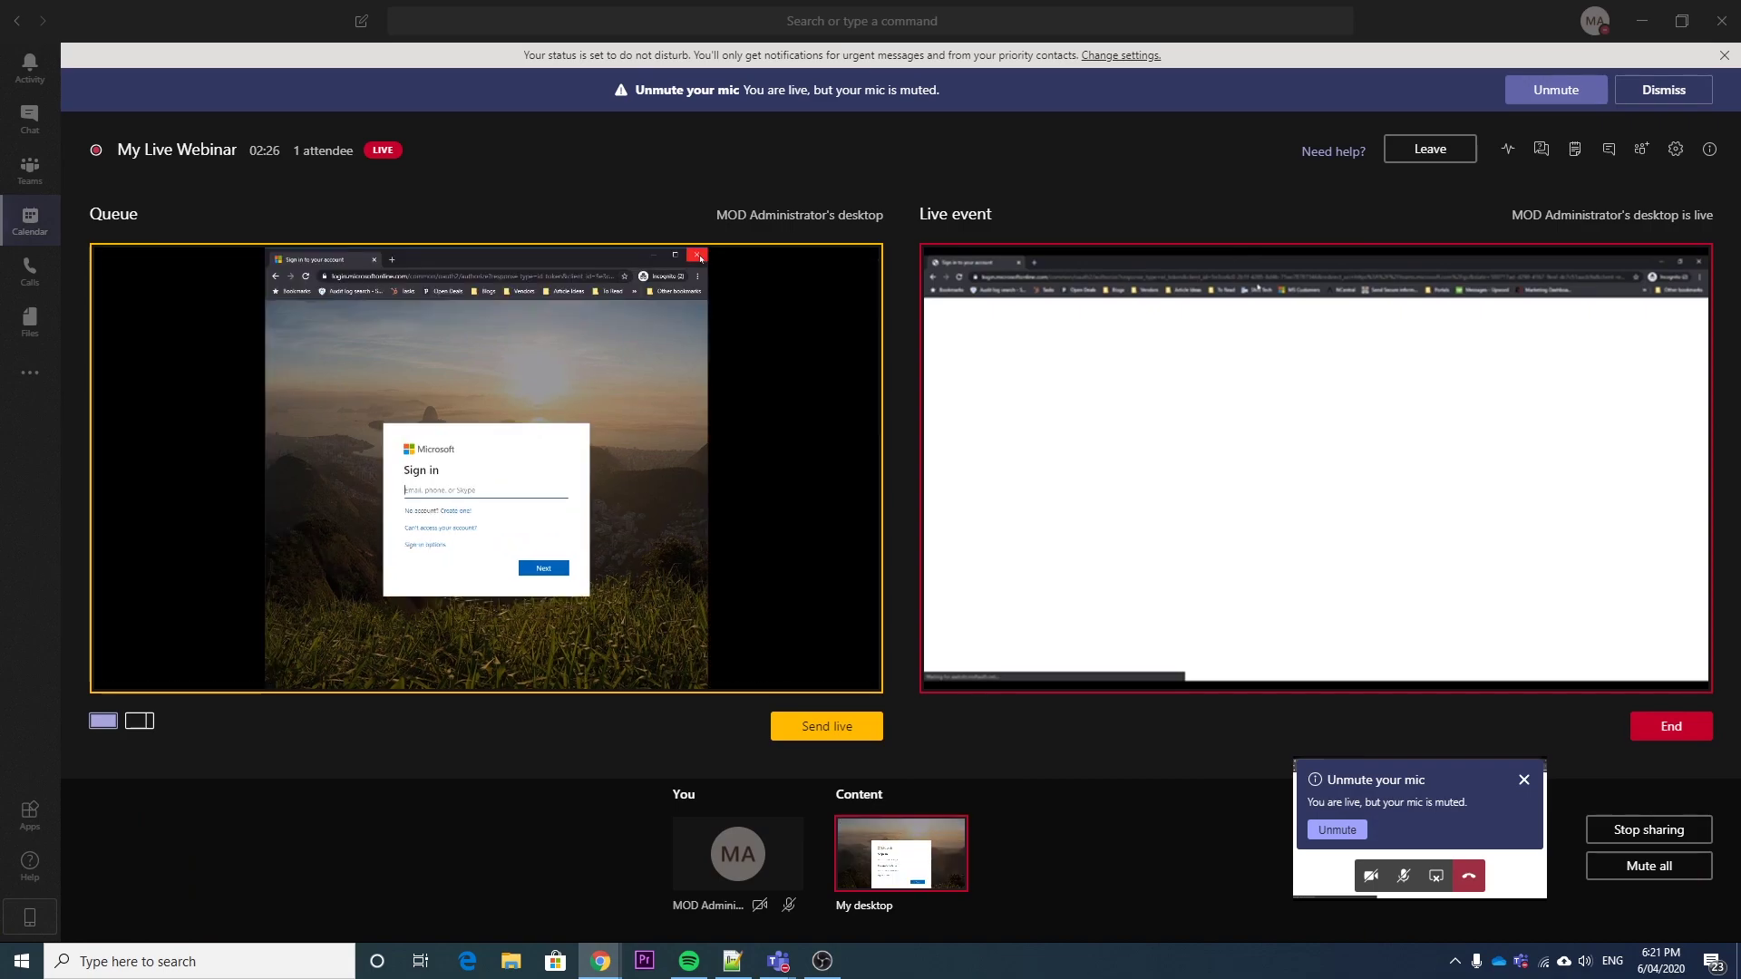
Stop the current share, share the My Live Webinar meeting window instead, queue it and send it live
{"action": "left_click", "coordinate": [1648, 829]}
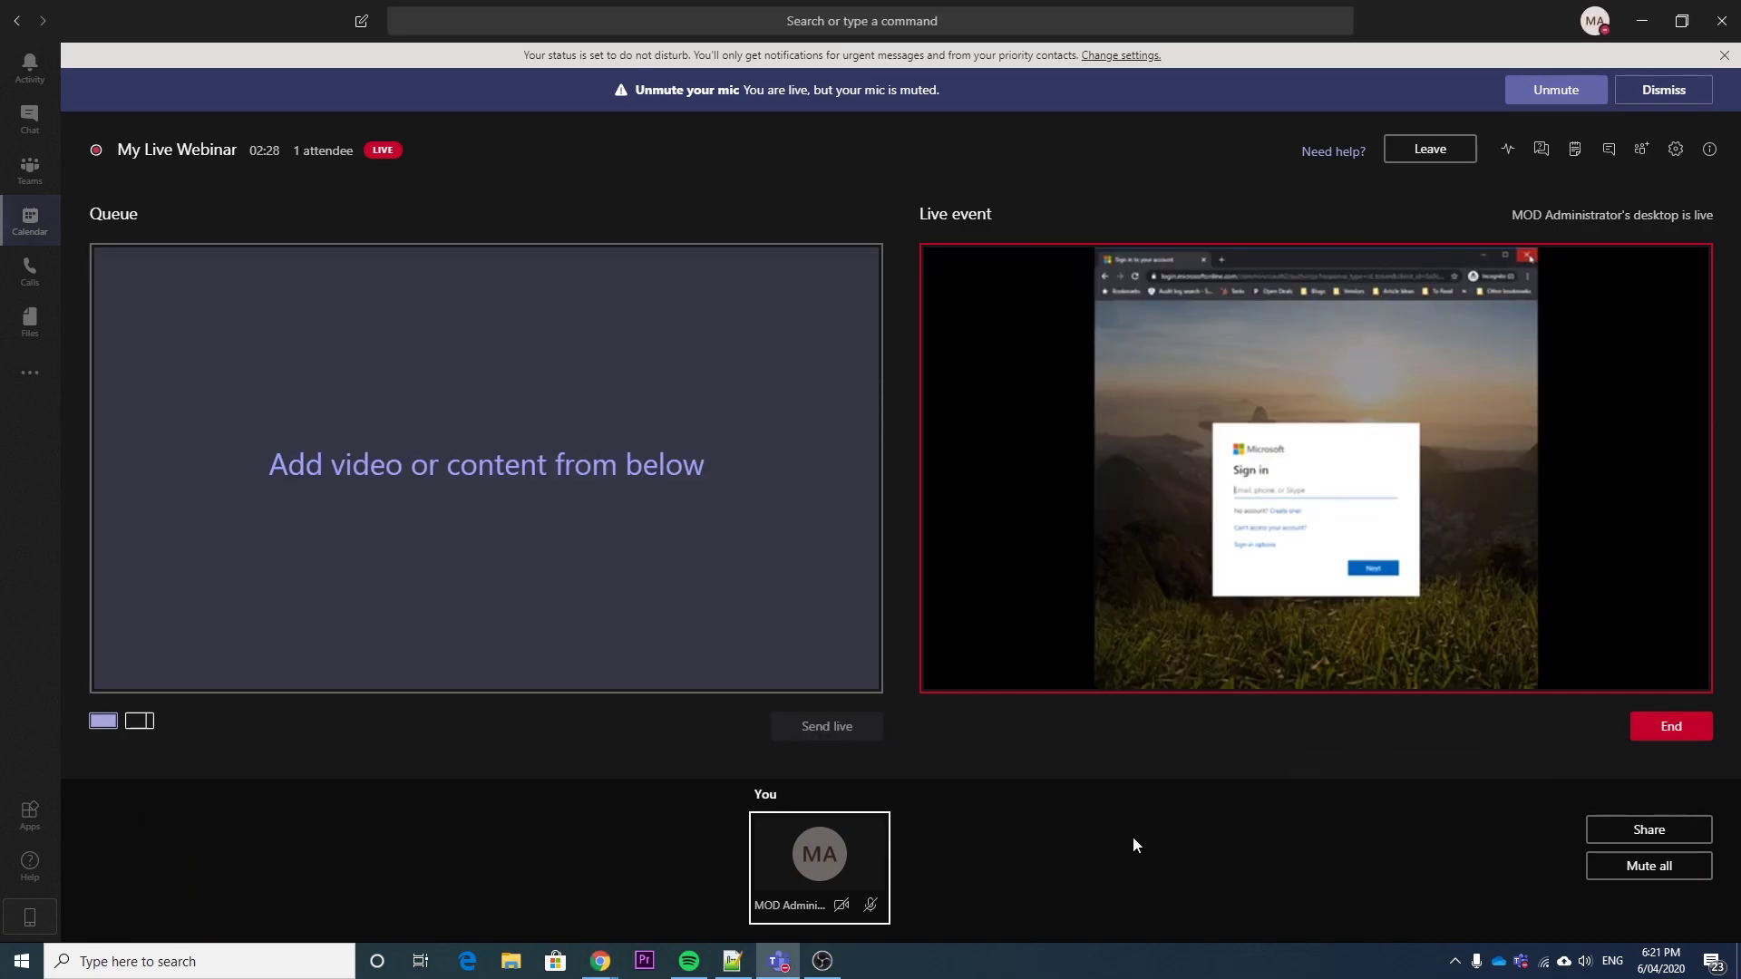
{"action": "left_click", "coordinate": [1648, 829]}
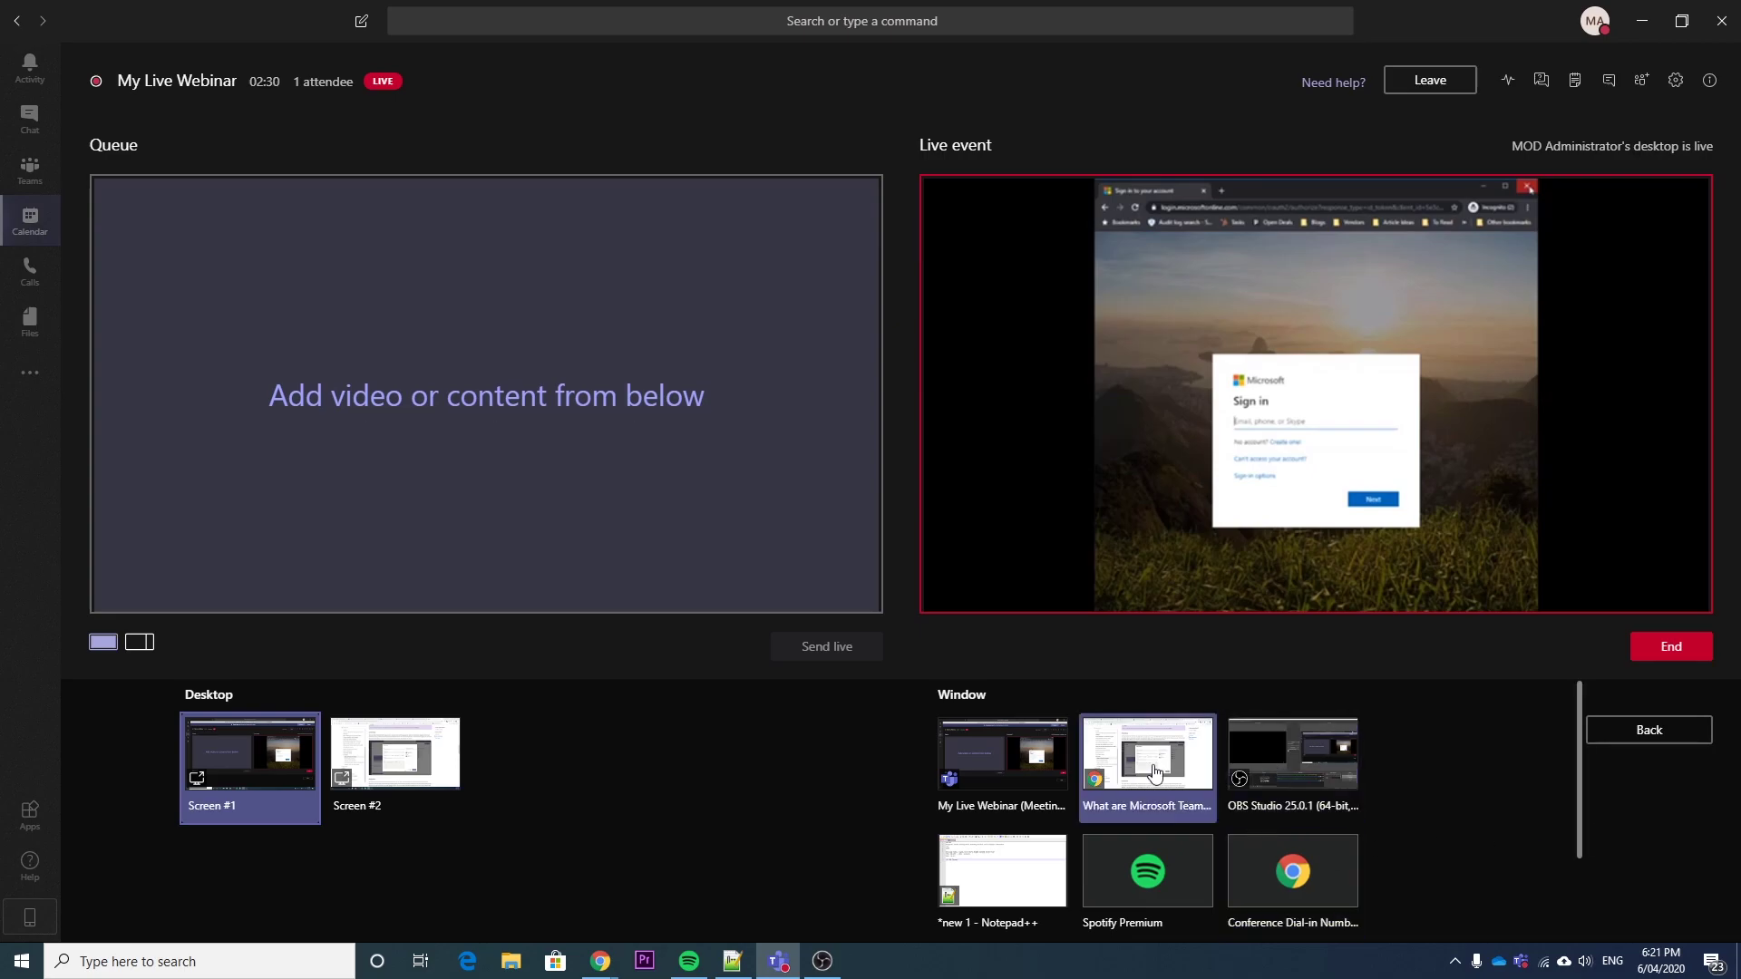
{"action": "left_click", "coordinate": [1009, 763]}
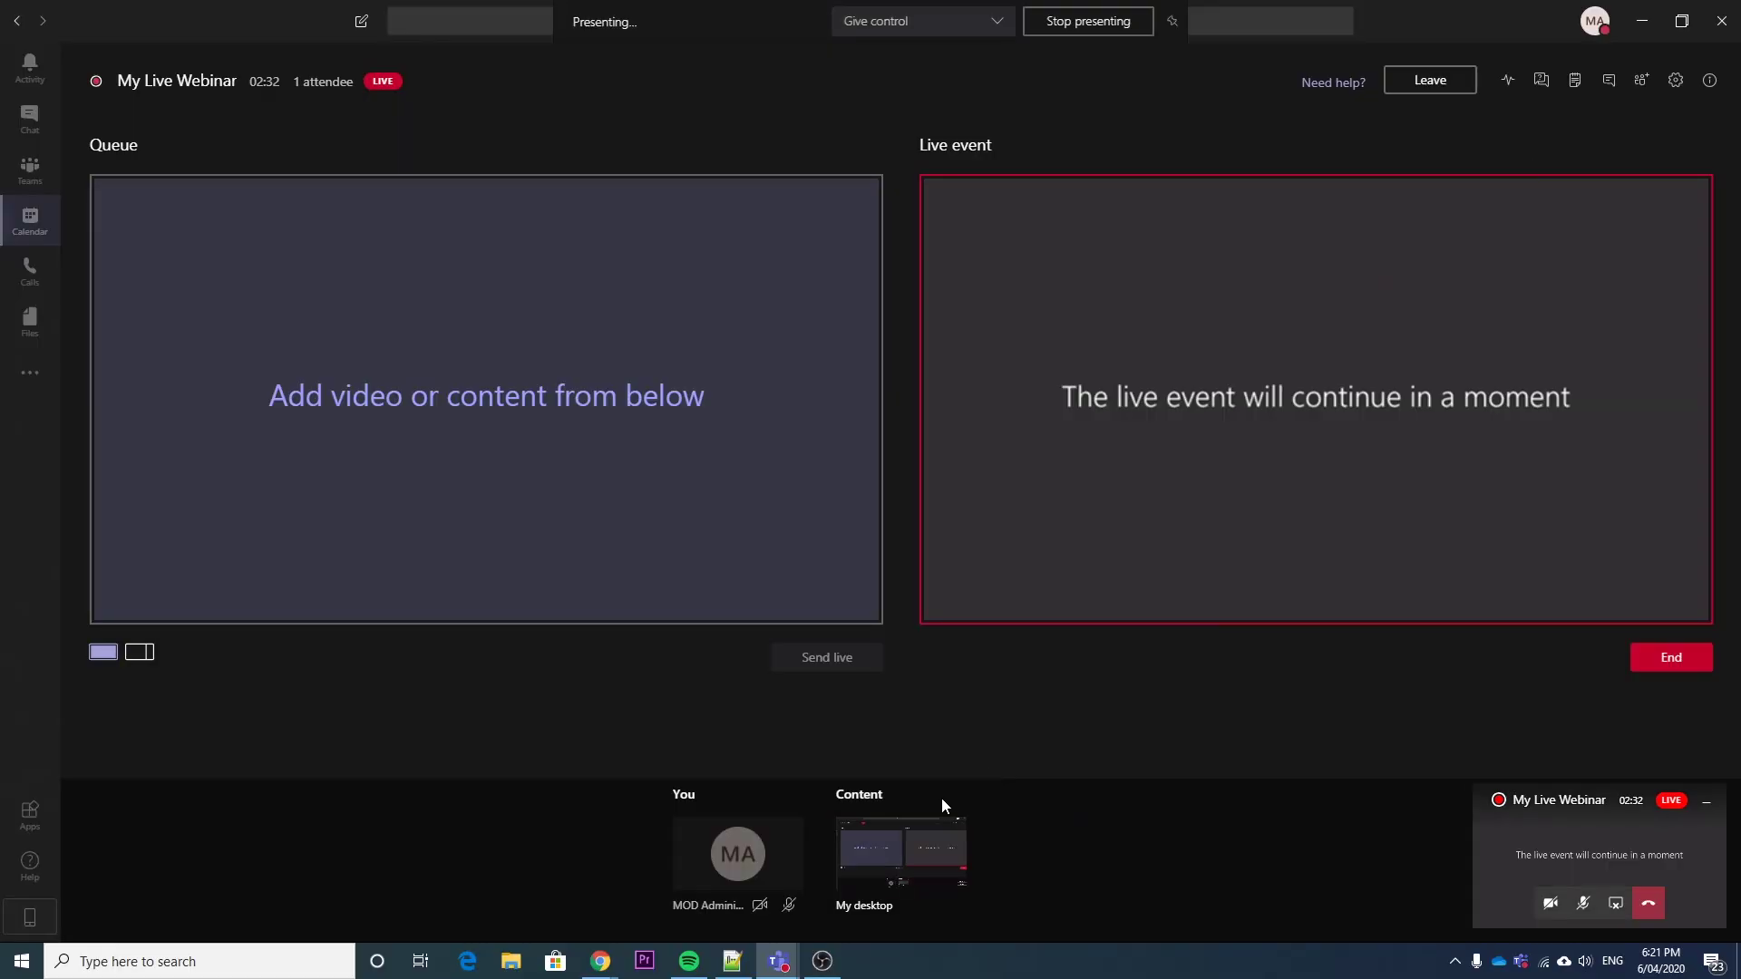
{"action": "left_click", "coordinate": [905, 840]}
{"action": "left_click", "coordinate": [827, 684]}
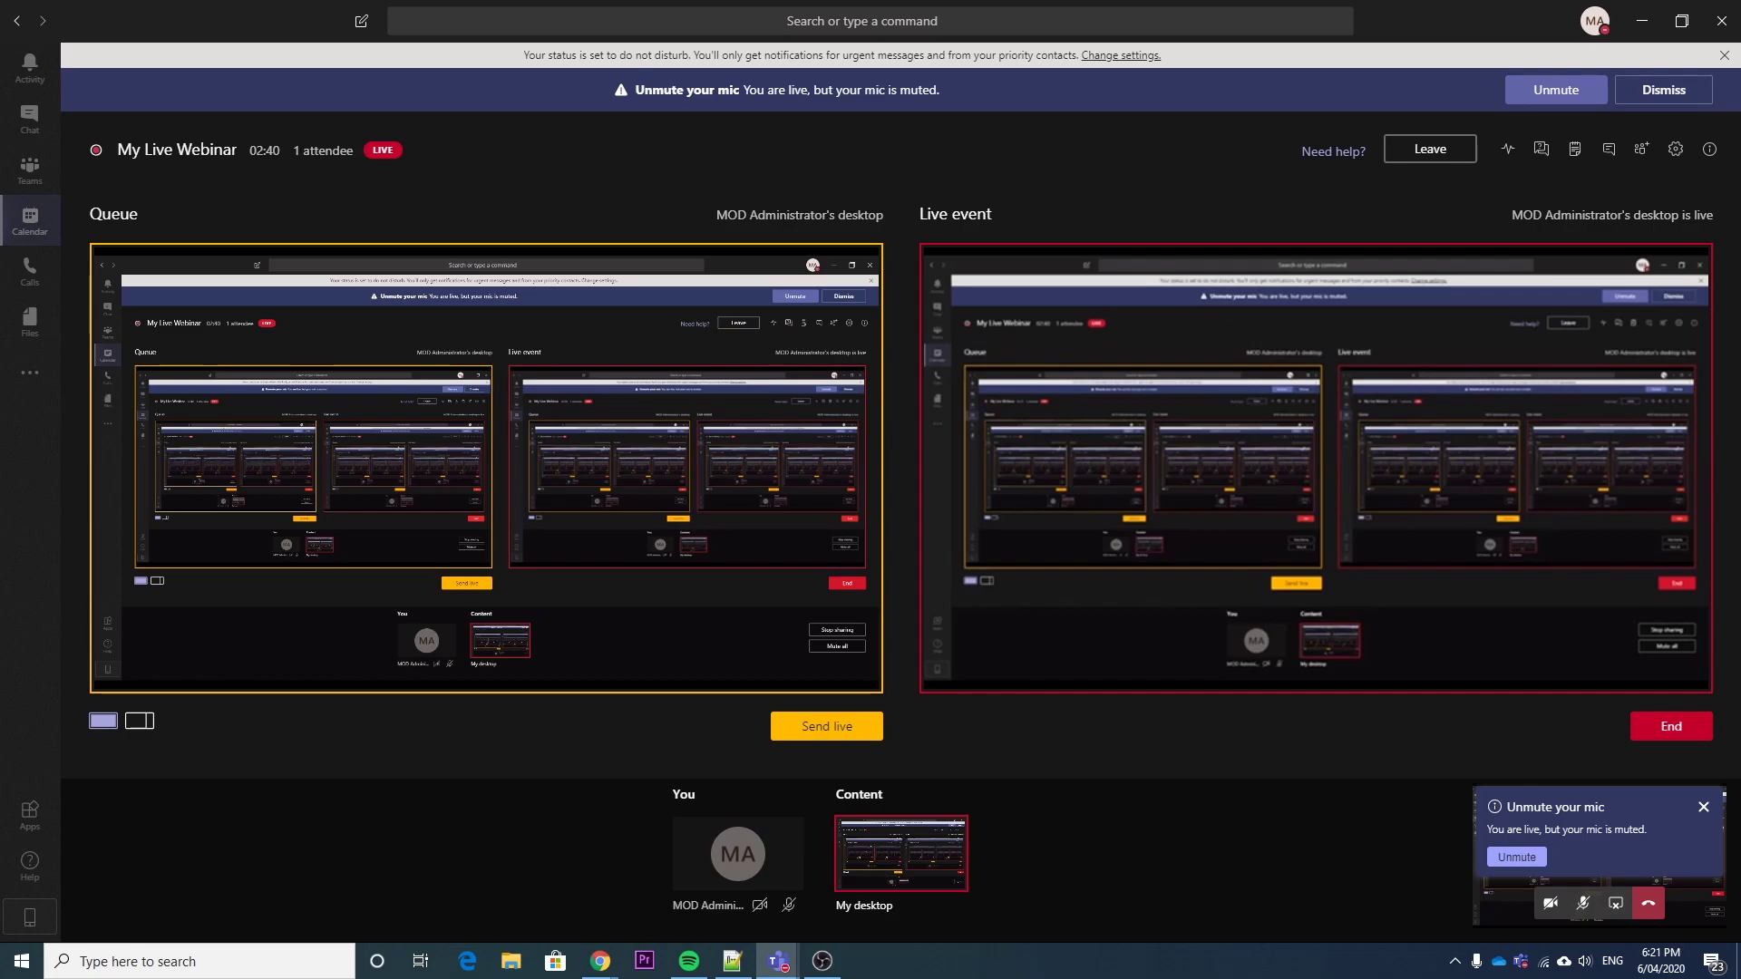
Switch between the open windows, return to the producer view and send the queued desktop content live again
{"action": "key", "text": "super+d"}
{"action": "key", "text": "super+d"}
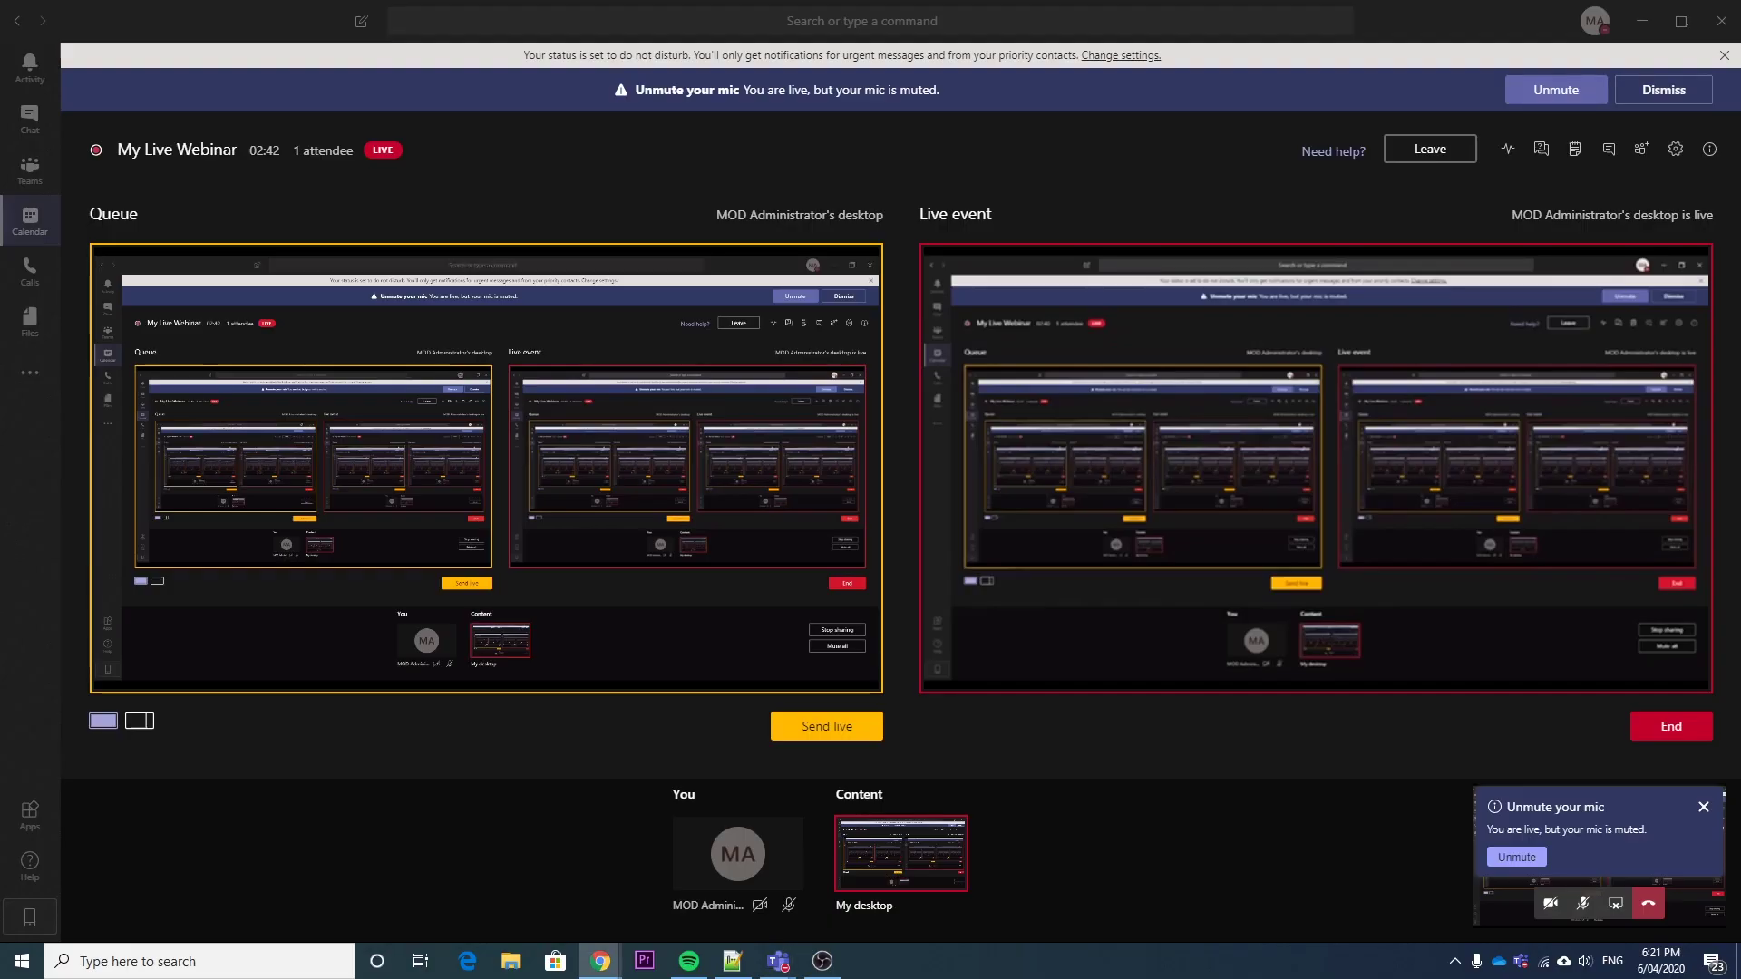
{"action": "key", "text": "alt+Tab"}
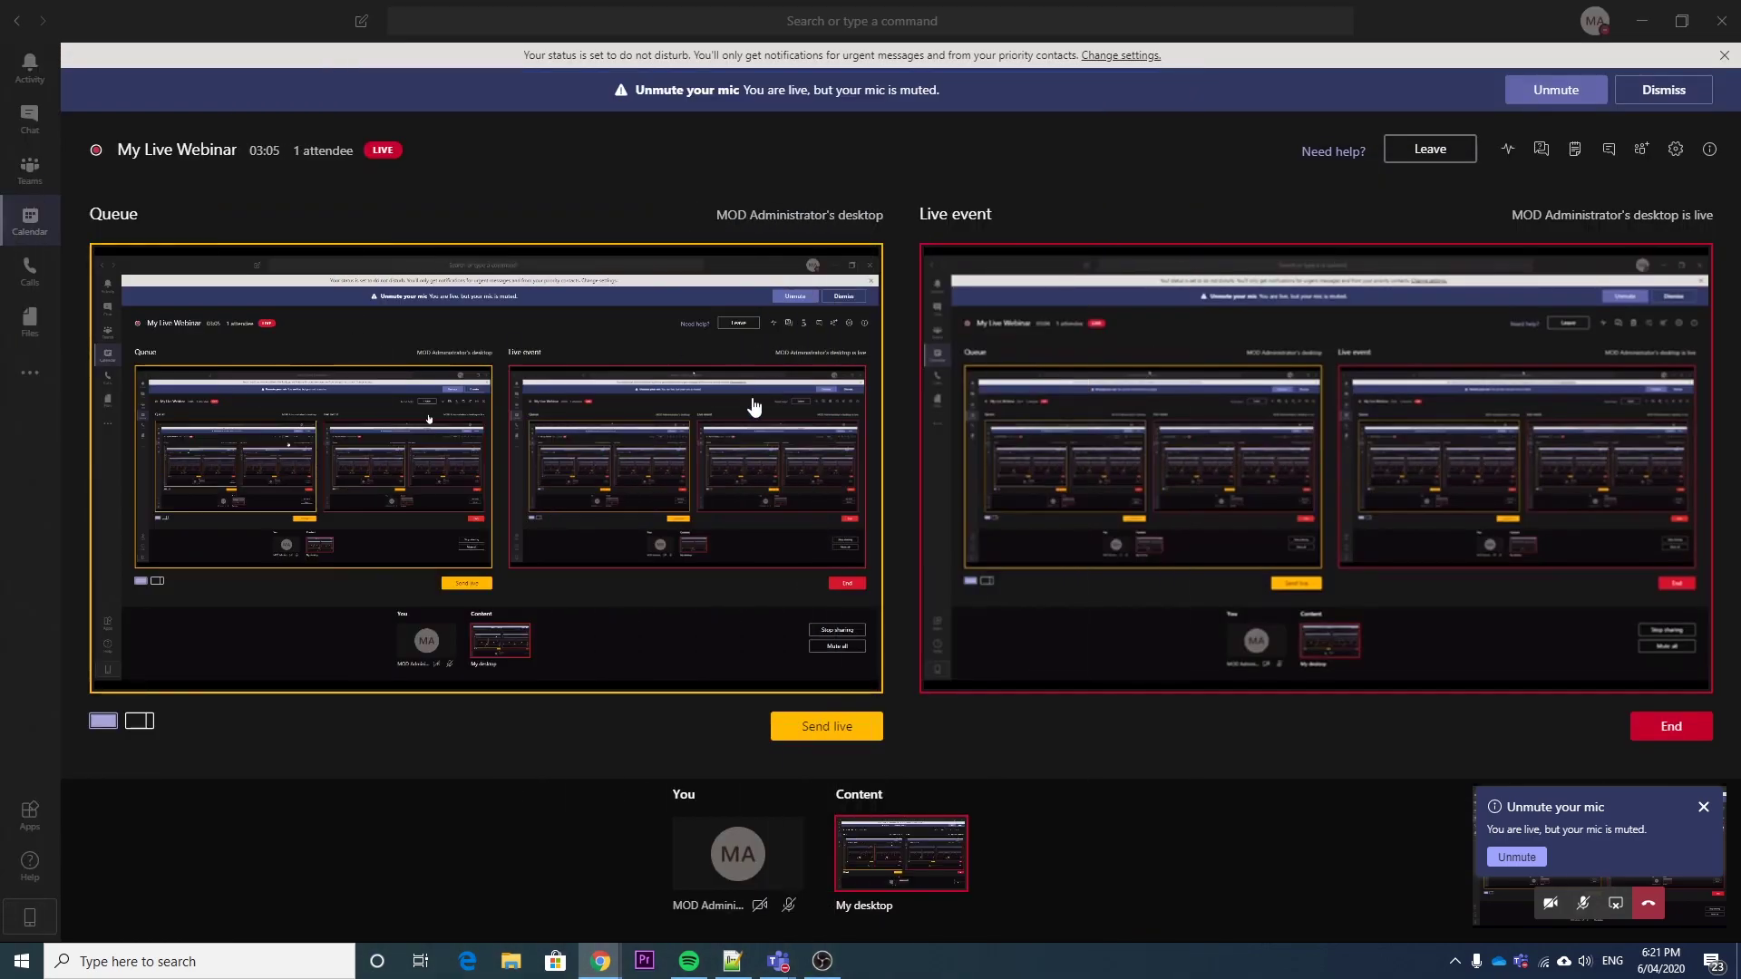
{"action": "left_click", "coordinate": [835, 726]}
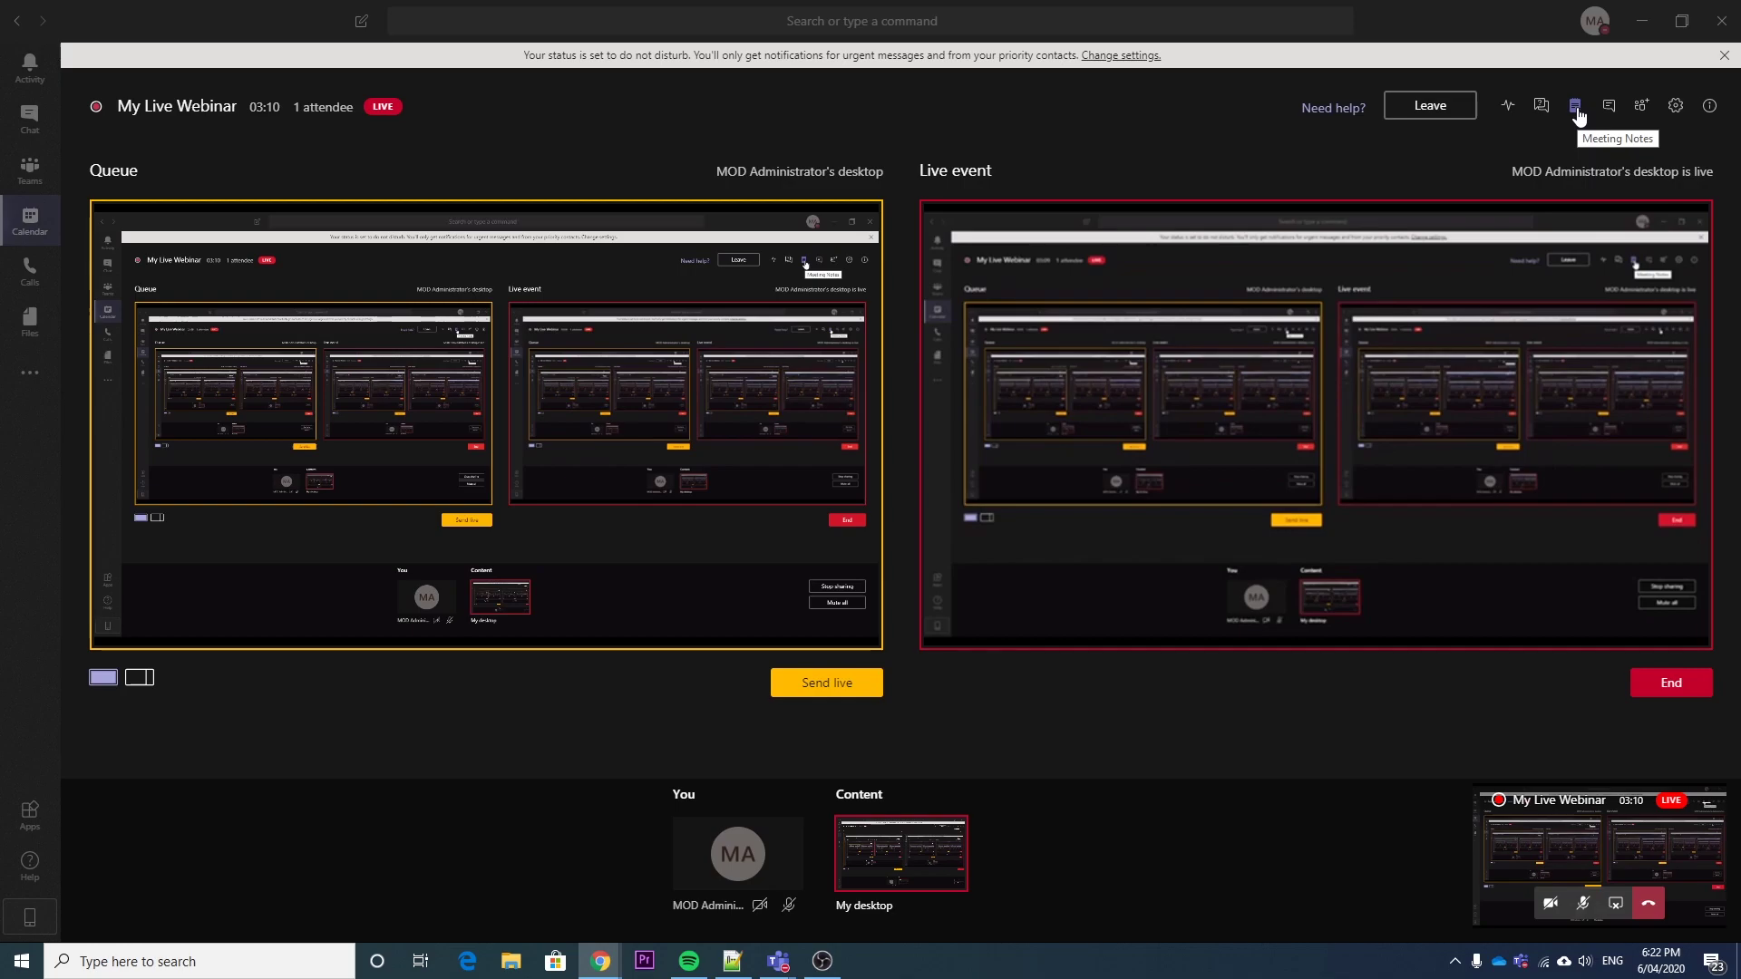
Open the live event Q&A and publish the attendee's new question "Hey what is this thing??"
{"action": "left_click", "coordinate": [1543, 107]}
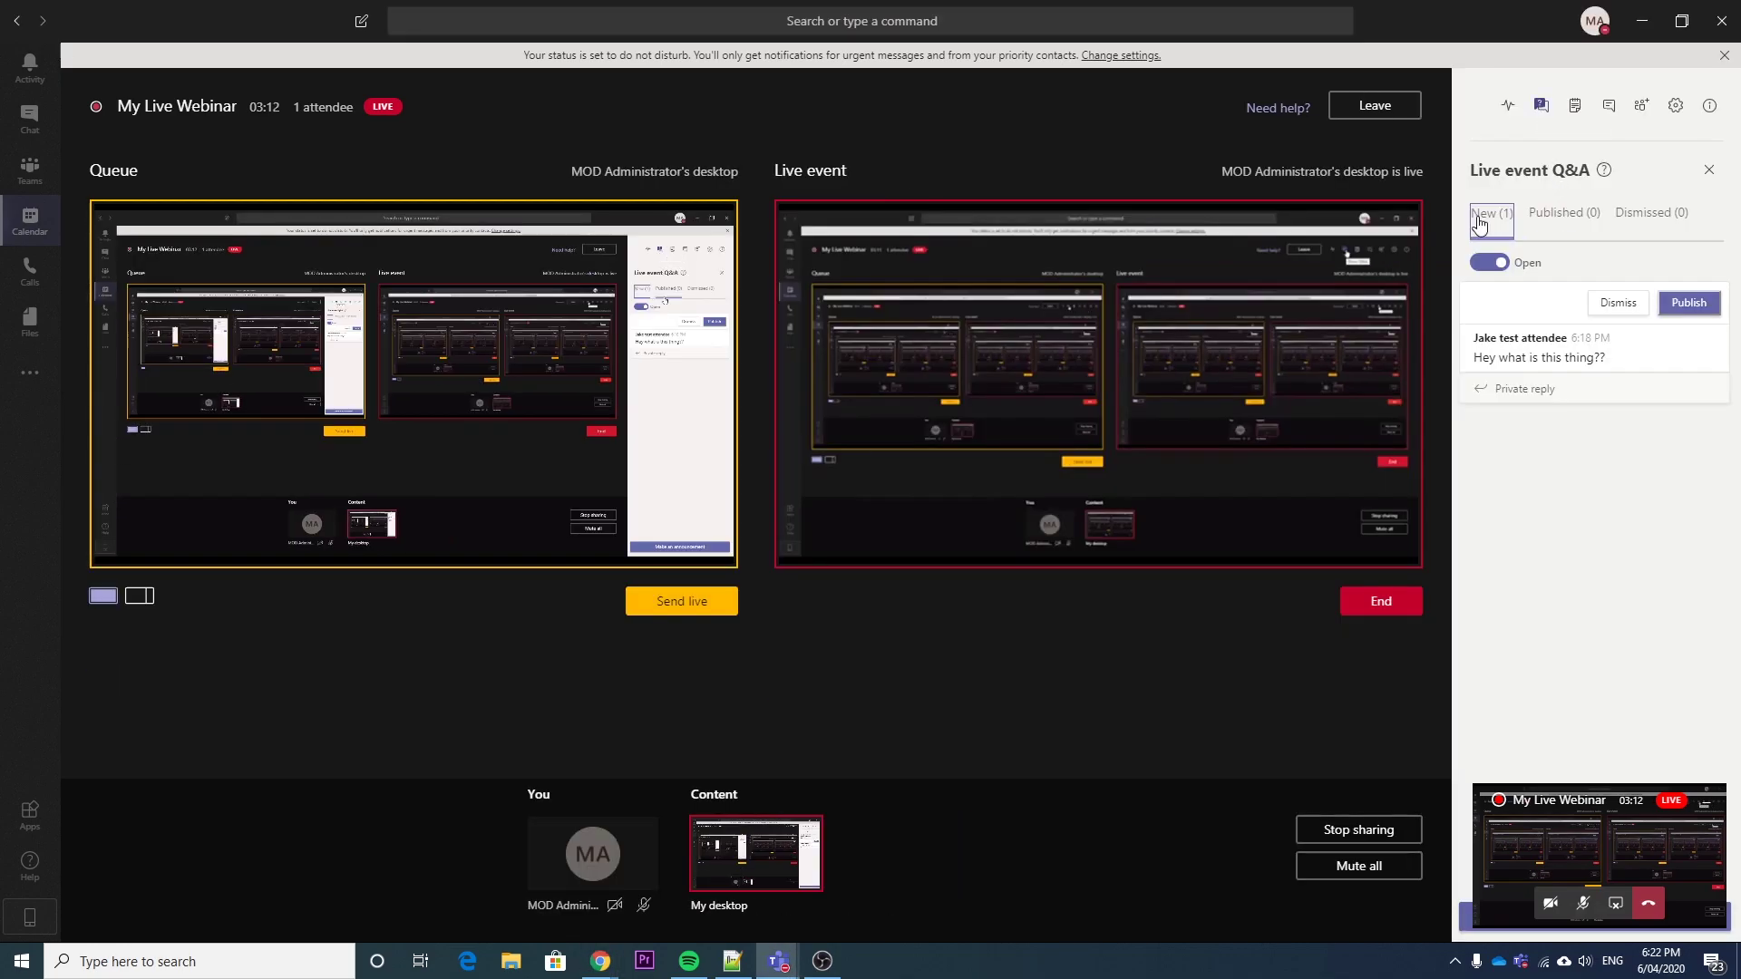
{"action": "left_click", "coordinate": [1514, 354]}
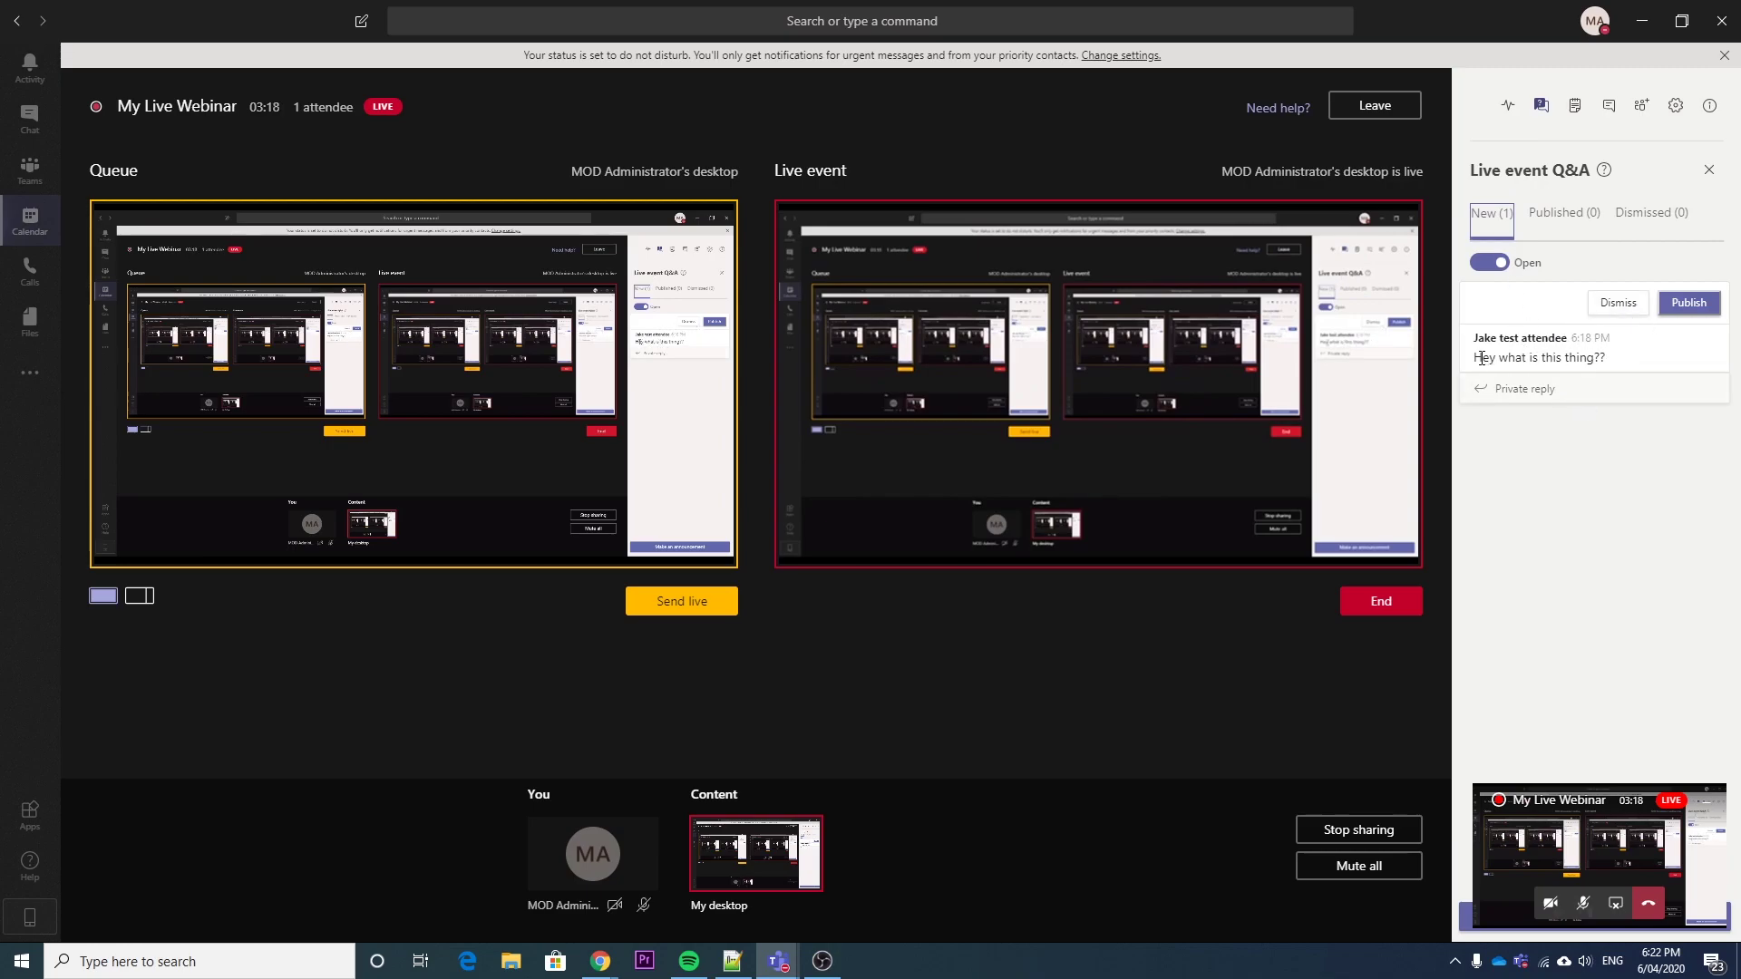
{"action": "left_click_drag", "start_coordinate": [1481, 359], "coordinate": [1603, 361]}
{"action": "left_click", "coordinate": [1599, 363]}
{"action": "left_click", "coordinate": [1531, 388]}
{"action": "left_click", "coordinate": [1688, 302]}
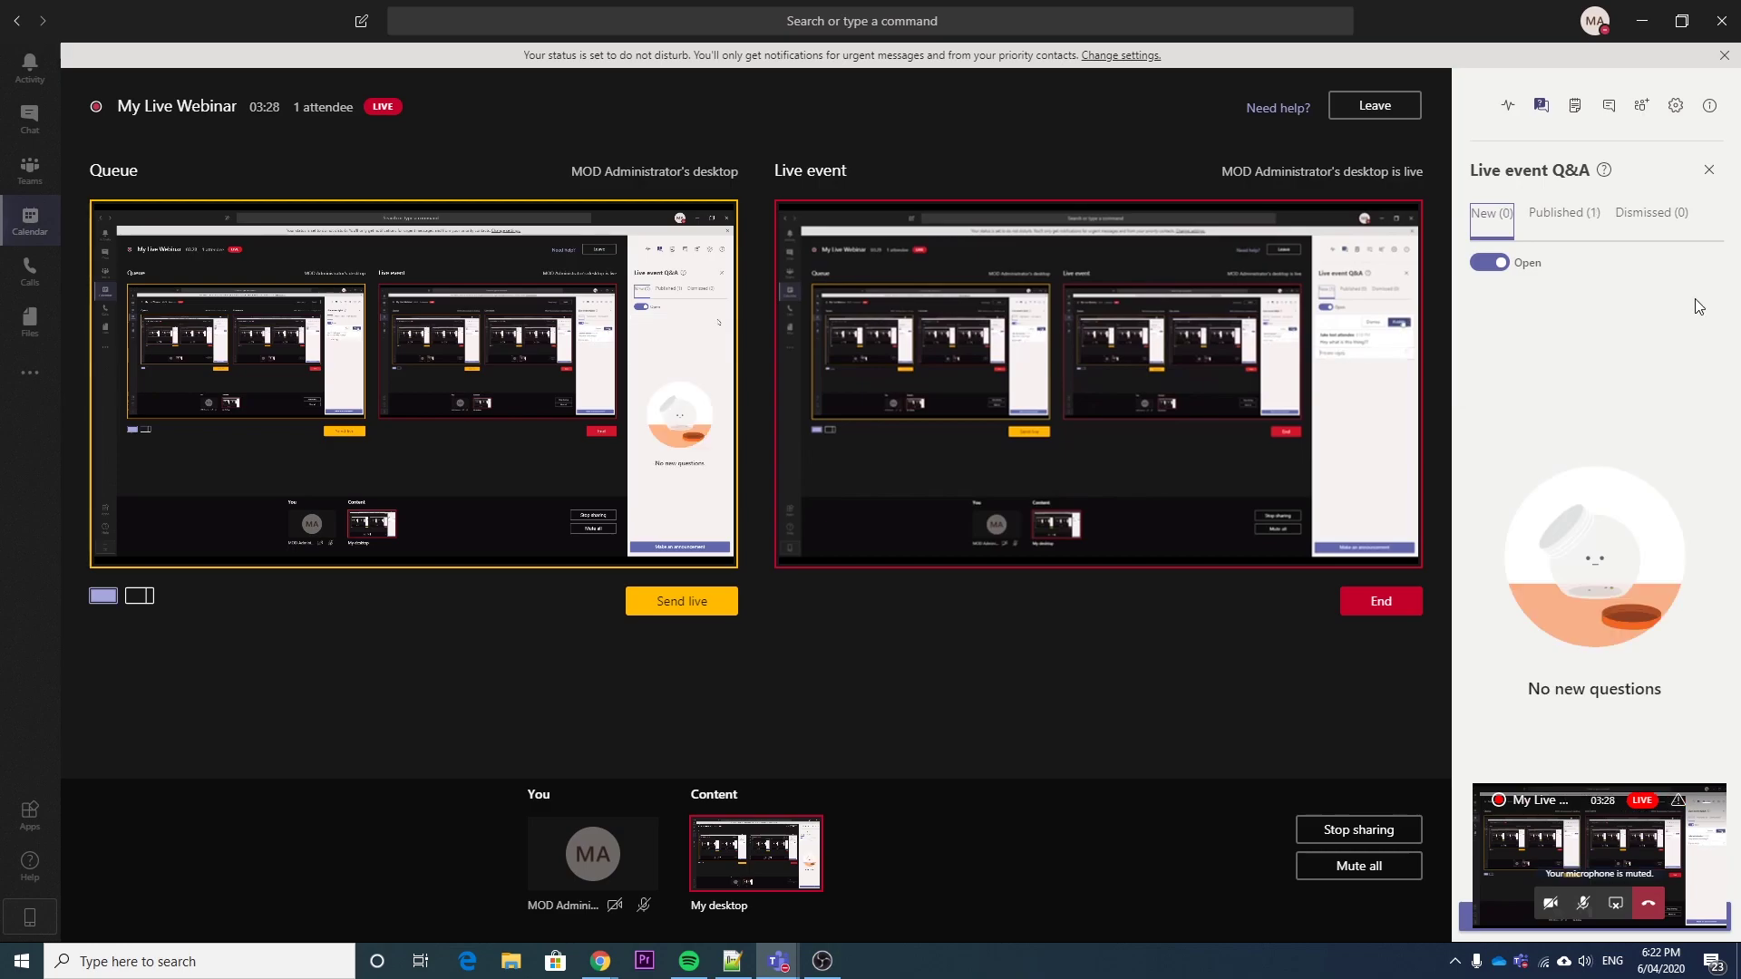
Reply to the published question with "This is a replay"
{"action": "left_click", "coordinate": [1562, 222]}
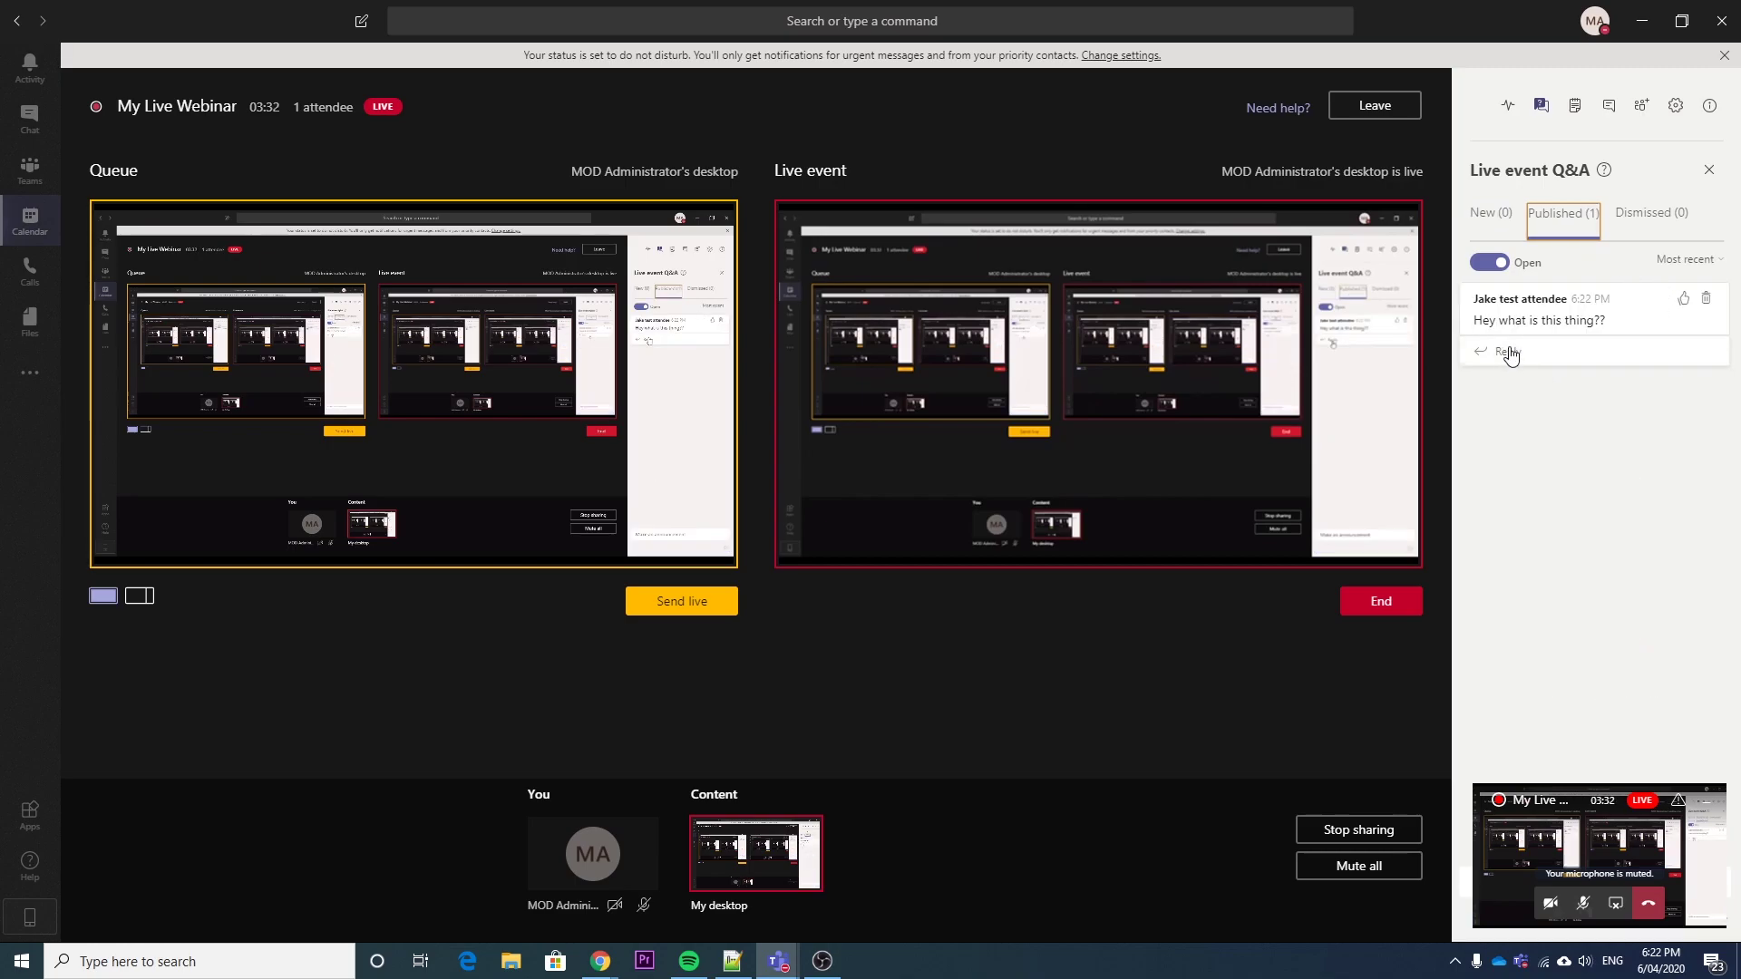
{"action": "left_click", "coordinate": [1508, 356]}
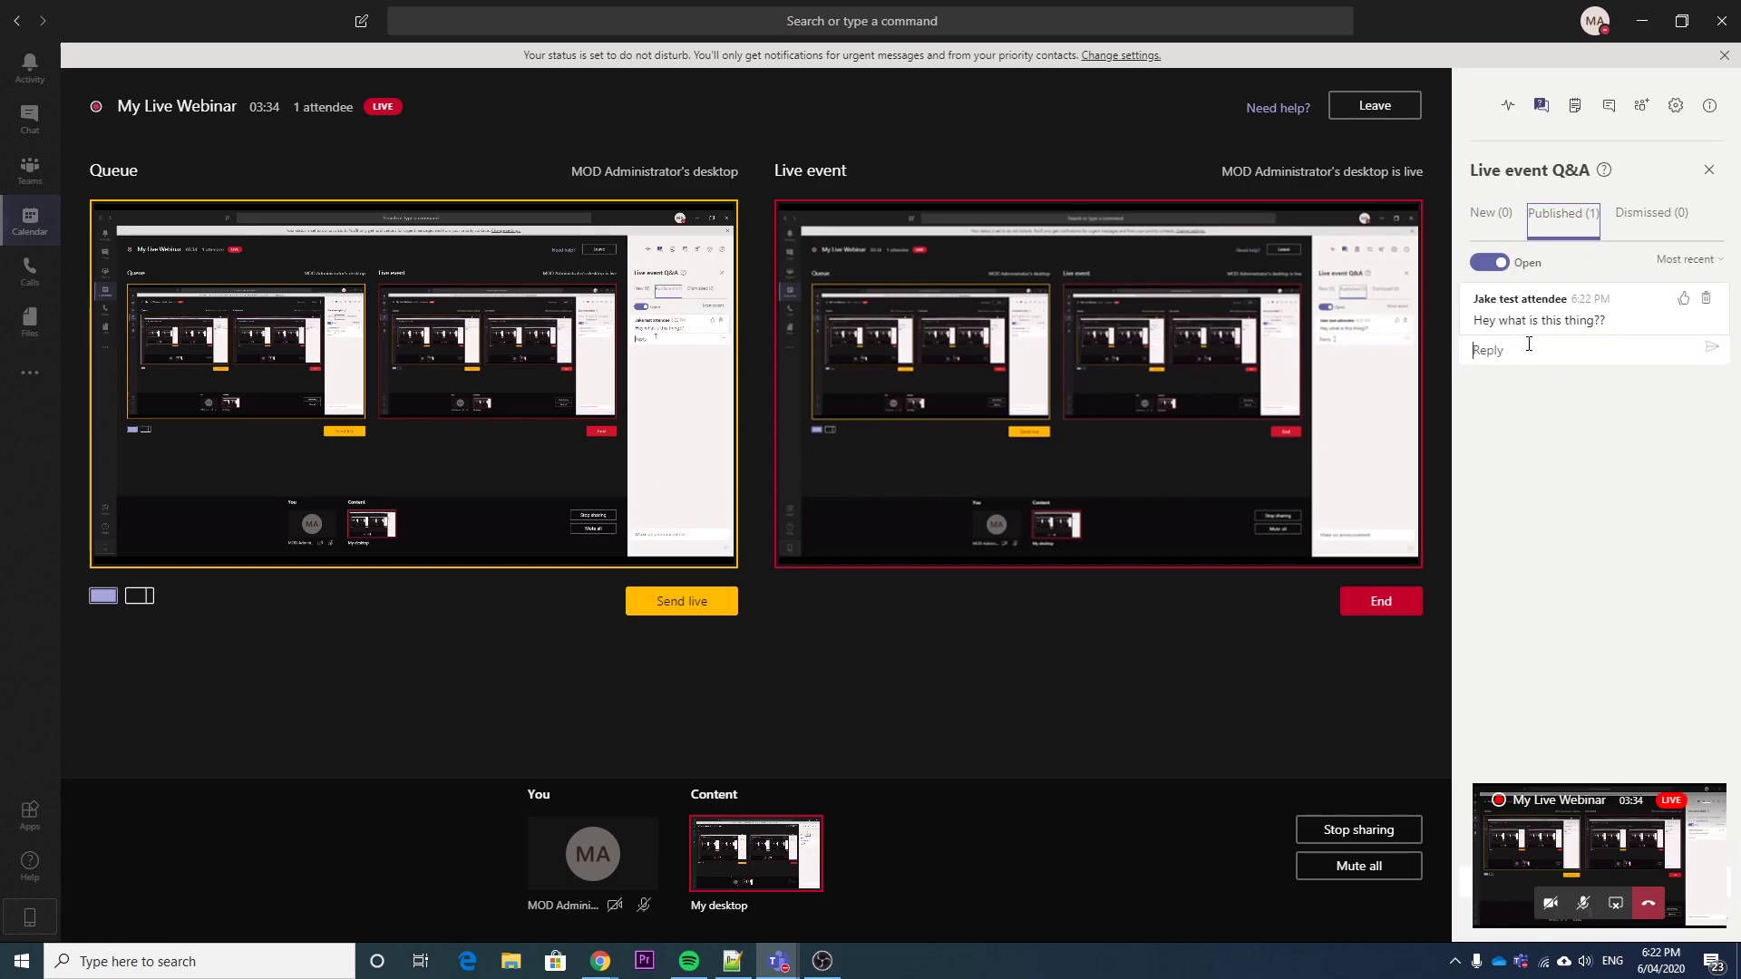
{"action": "type", "text": "This is a replay"}
{"action": "key", "text": "Return"}
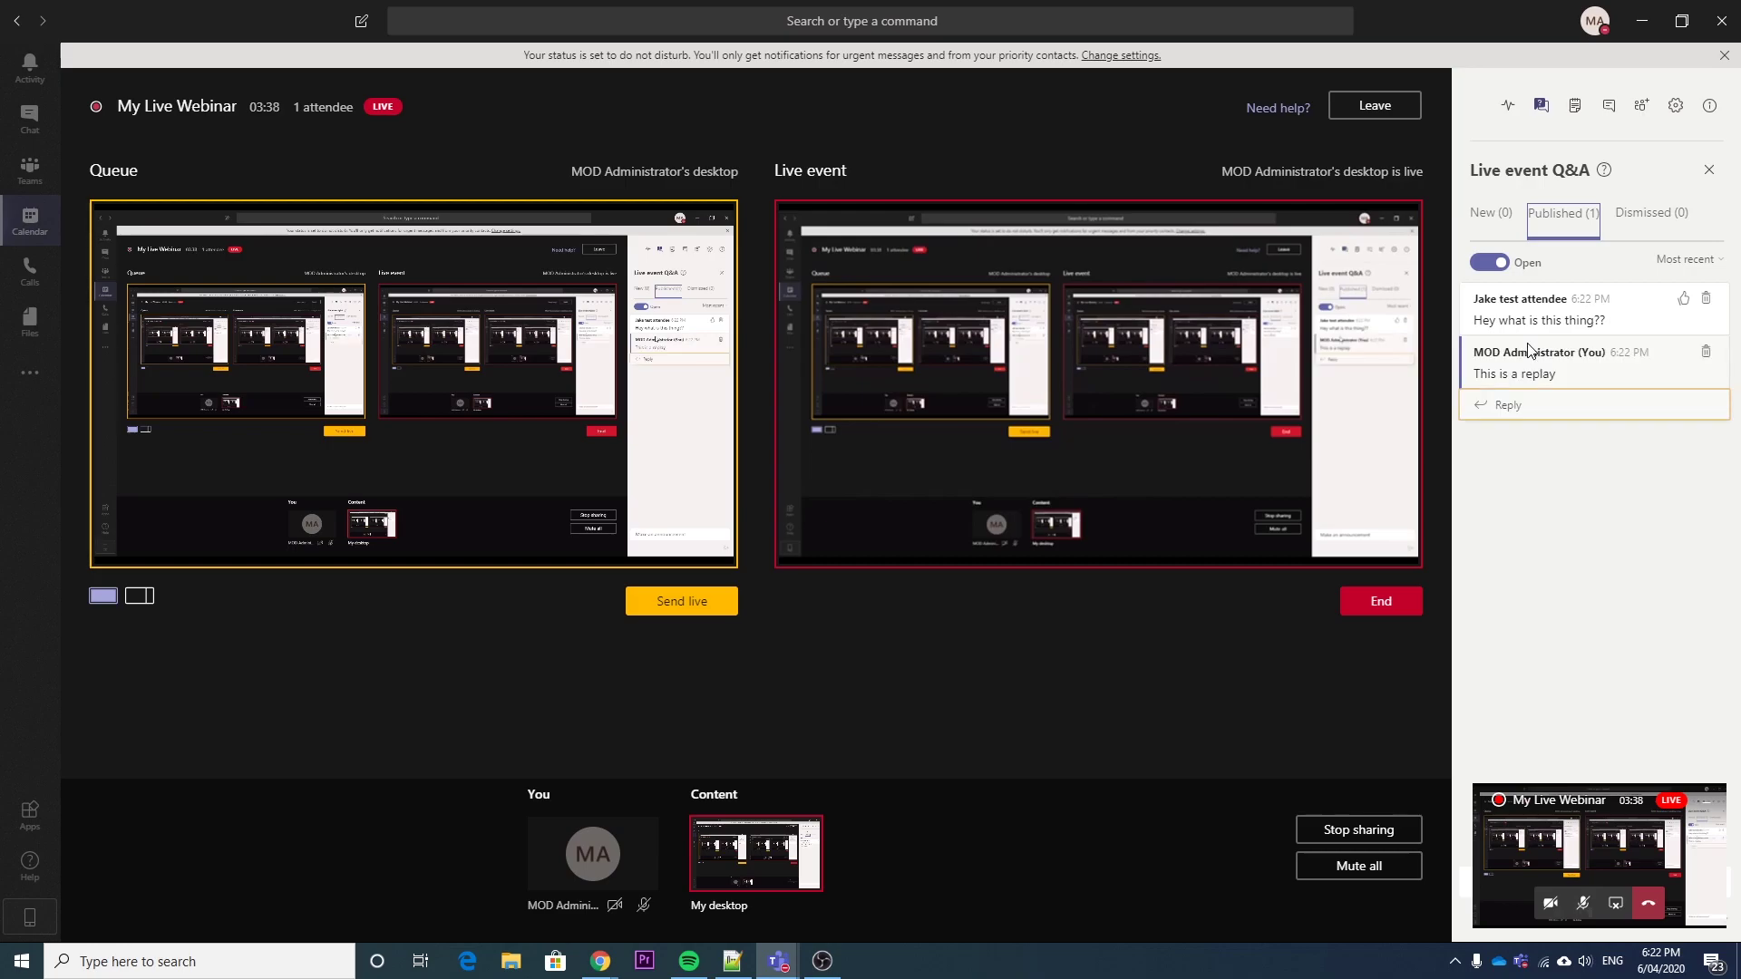
Check the published question and moderator reply in the attendee's browser view and return to the producer view
{"action": "key", "text": "alt+Tab"}
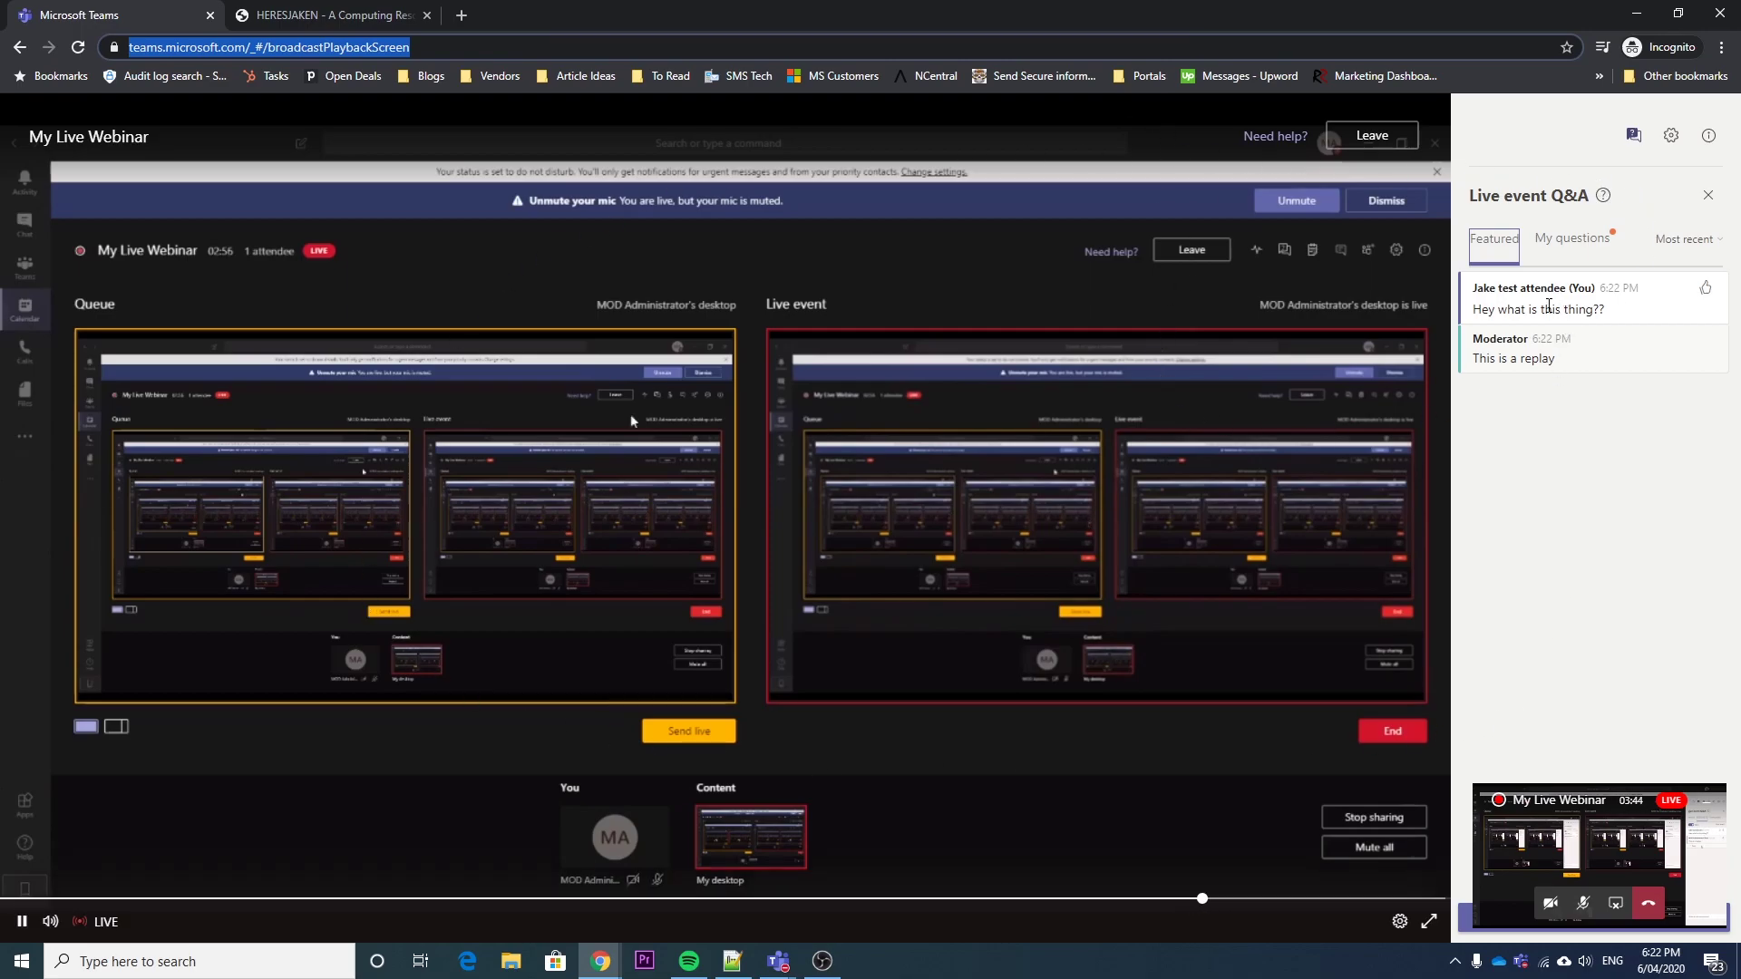
{"action": "left_click", "coordinate": [1533, 353]}
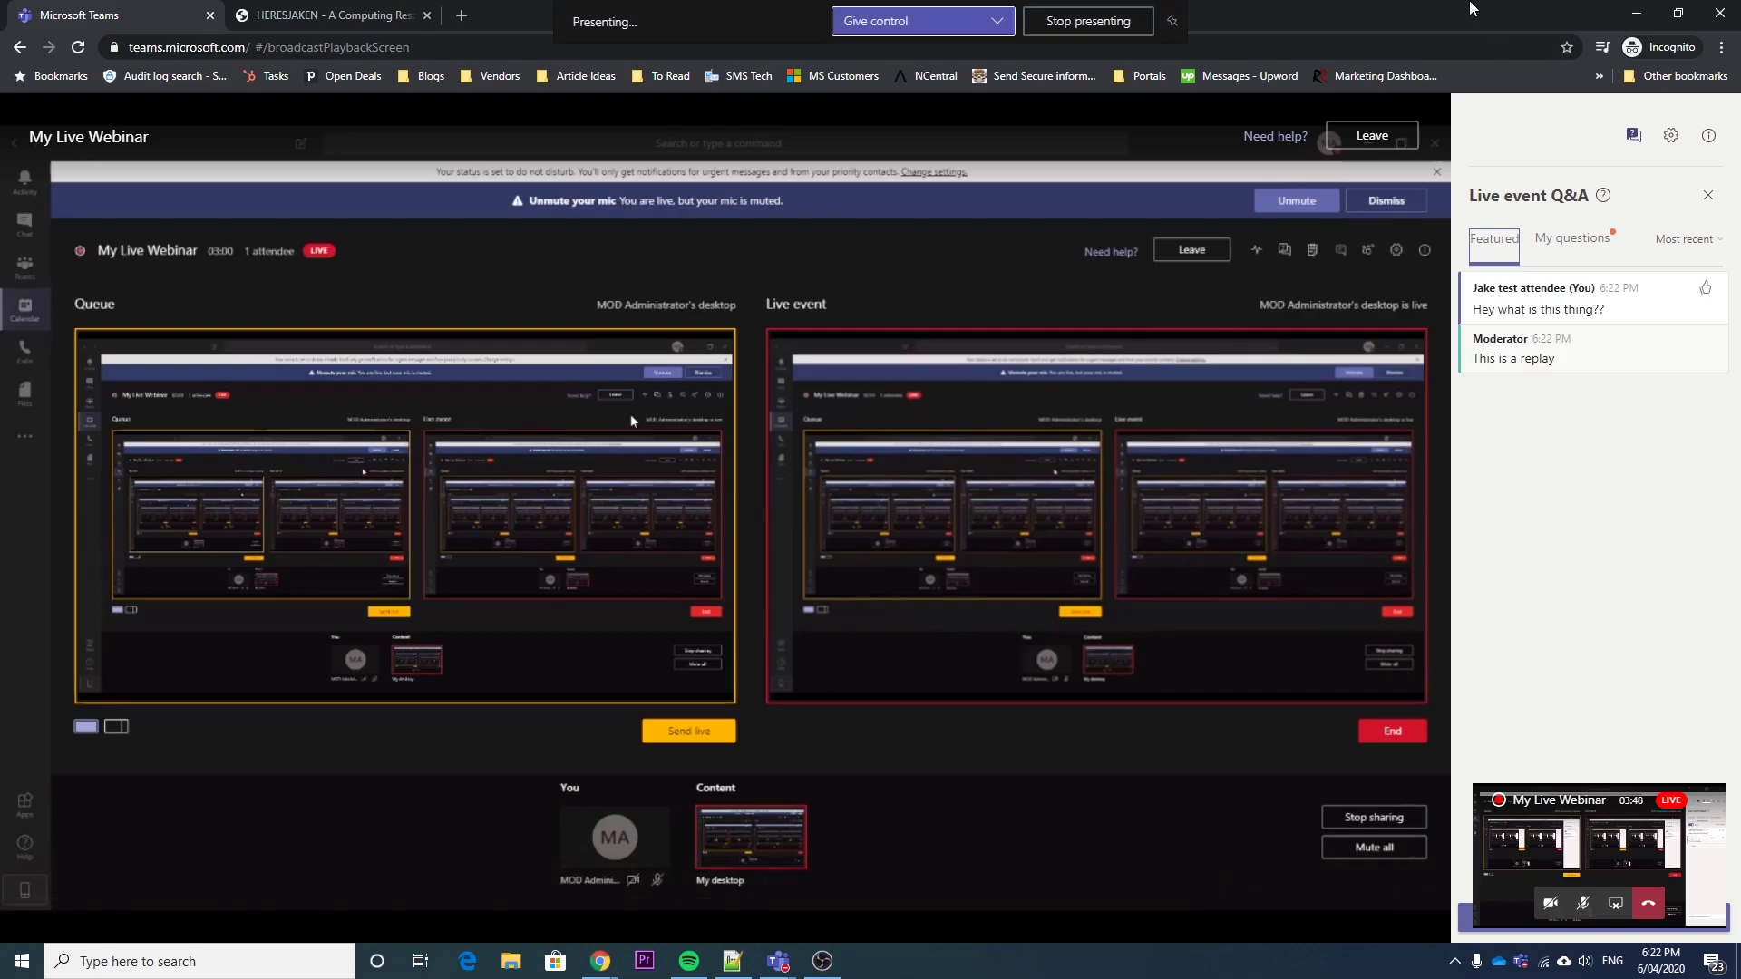
{"action": "left_click", "coordinate": [1637, 13]}
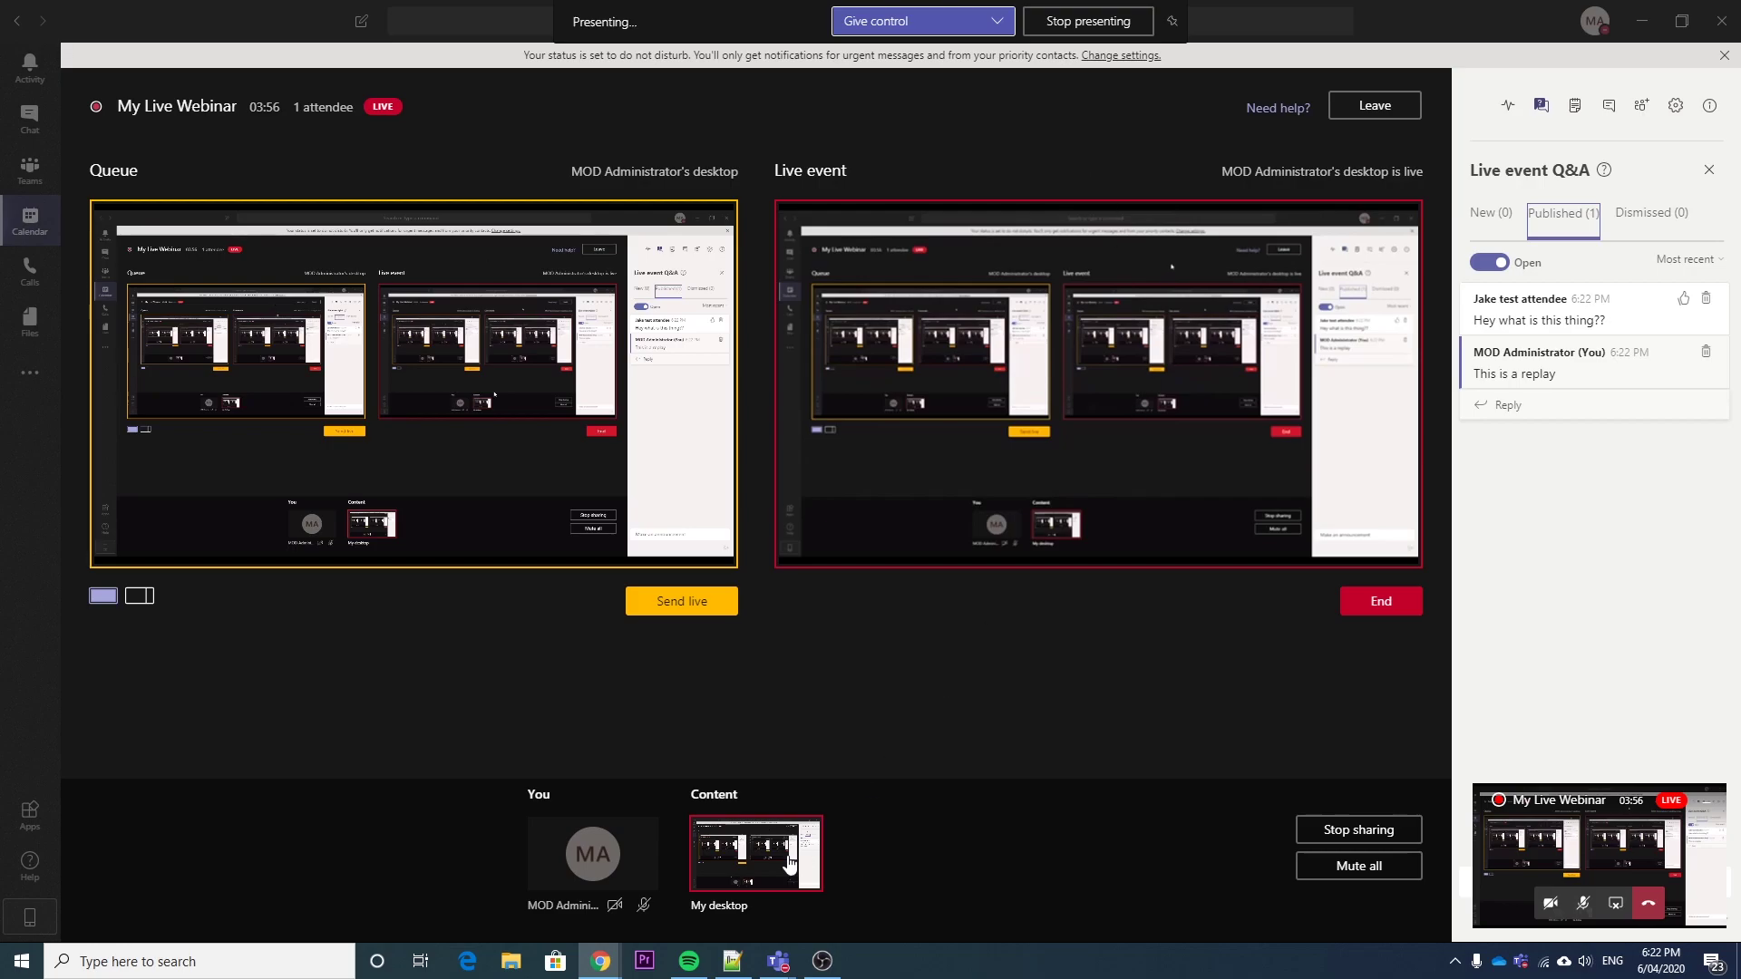
Unmute the producer microphone for a short audio test, mute it again and switch to the attendee view
{"action": "left_click", "coordinate": [644, 907]}
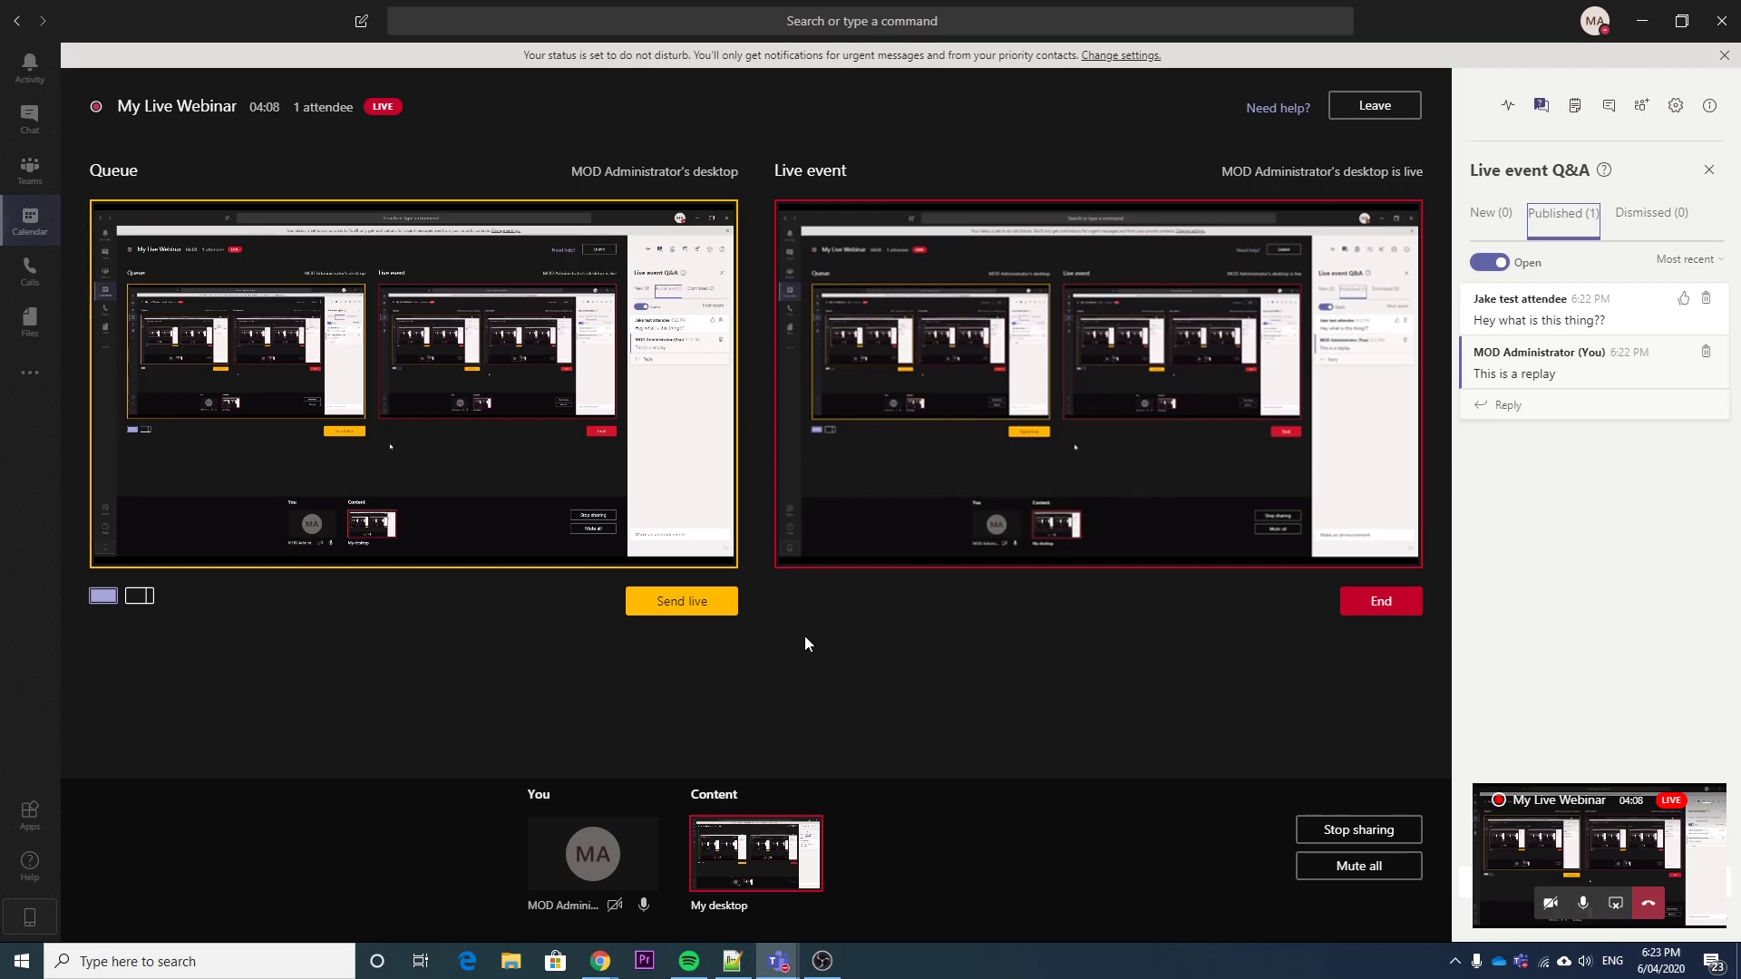
{"action": "left_click", "coordinate": [644, 905]}
{"action": "key", "text": "alt+Tab"}
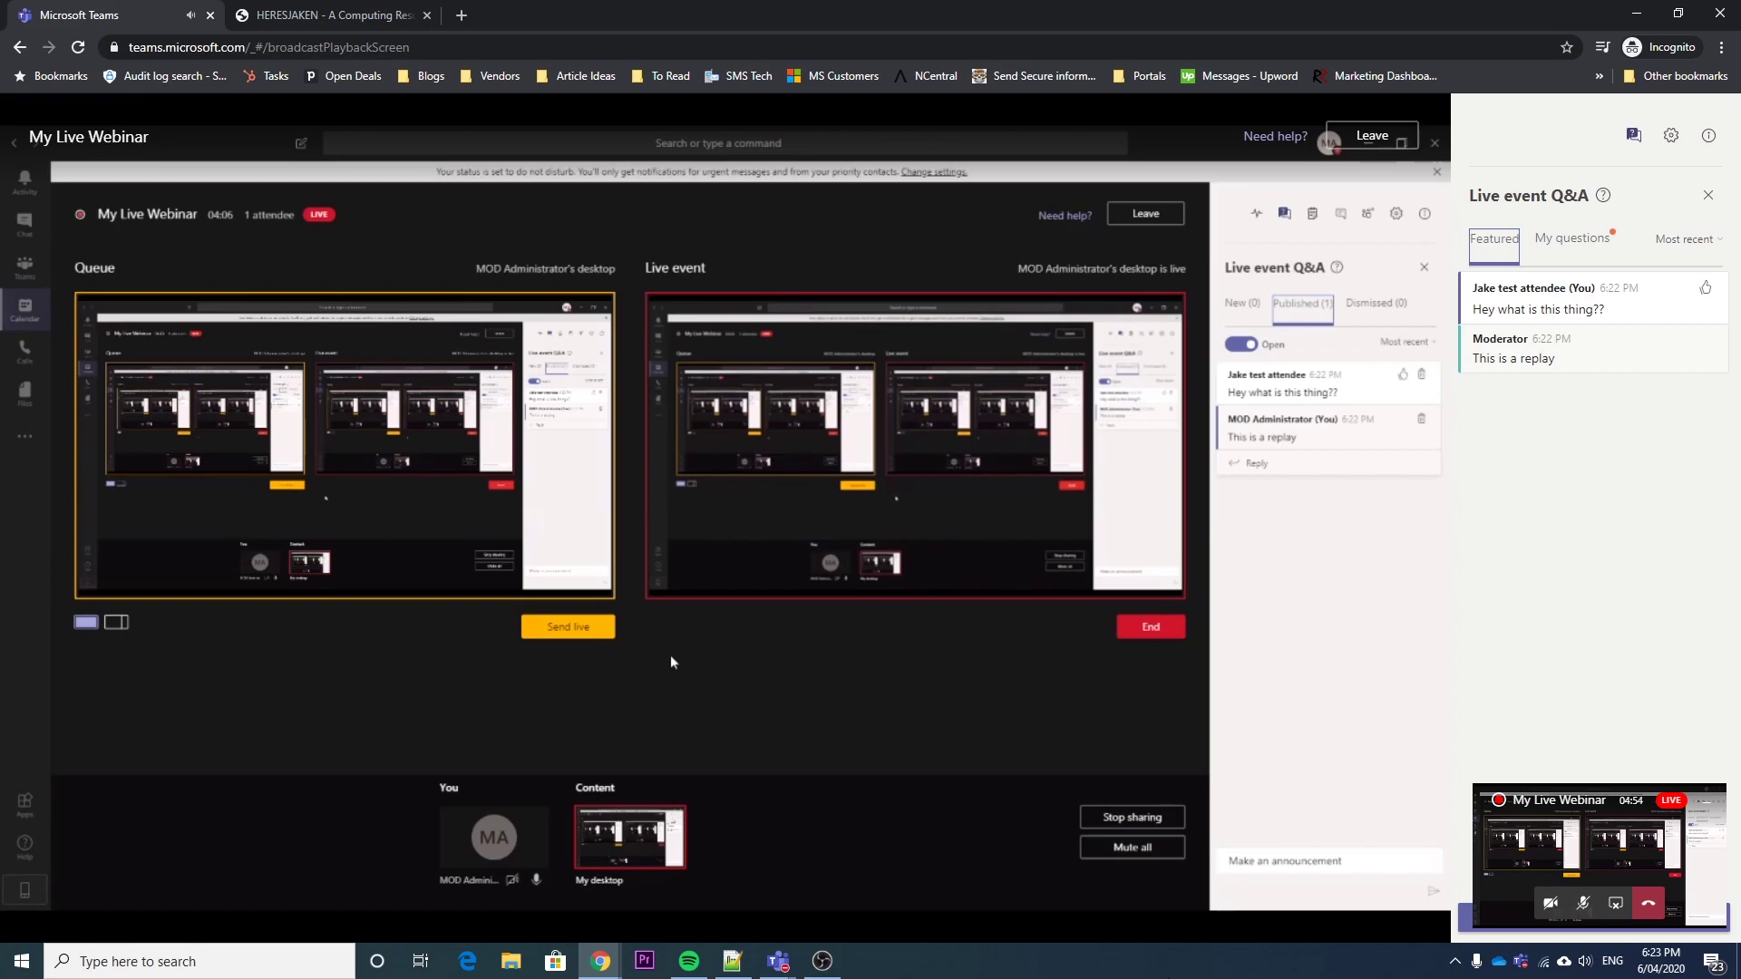
Mute the computer's speakers and minimise the attendee browser window to get back to the producer view
{"action": "left_click", "coordinate": [1586, 962]}
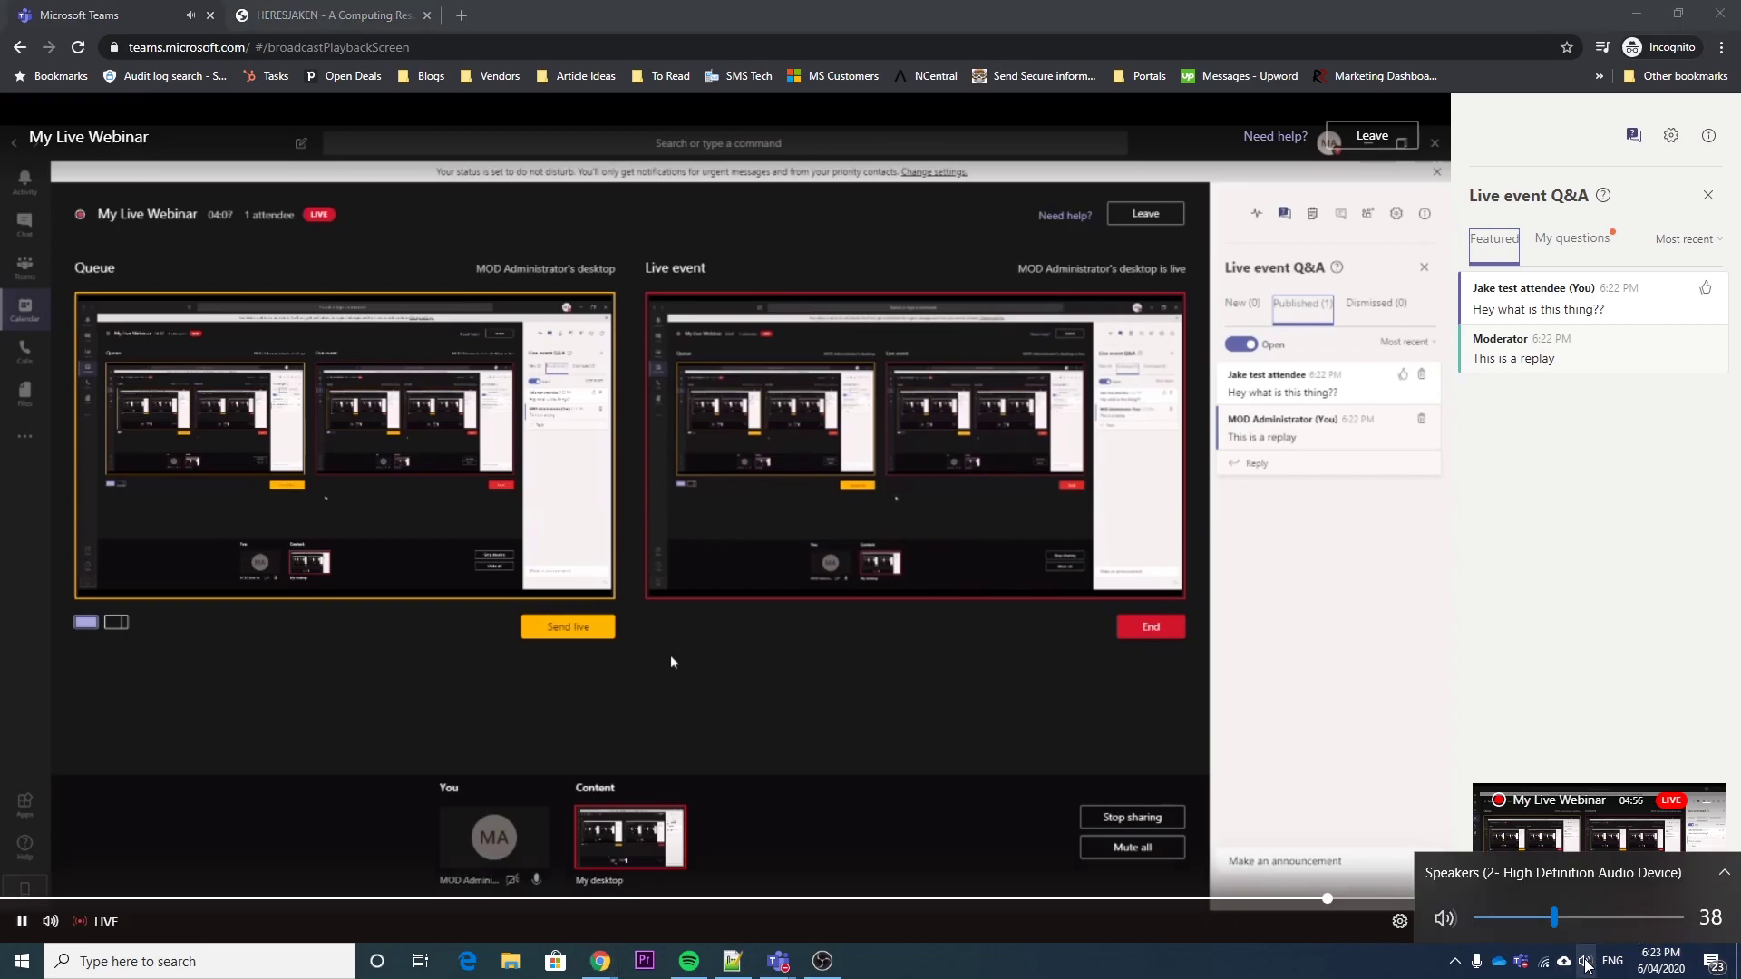
{"action": "left_click", "coordinate": [1445, 917]}
{"action": "left_click", "coordinate": [1177, 972]}
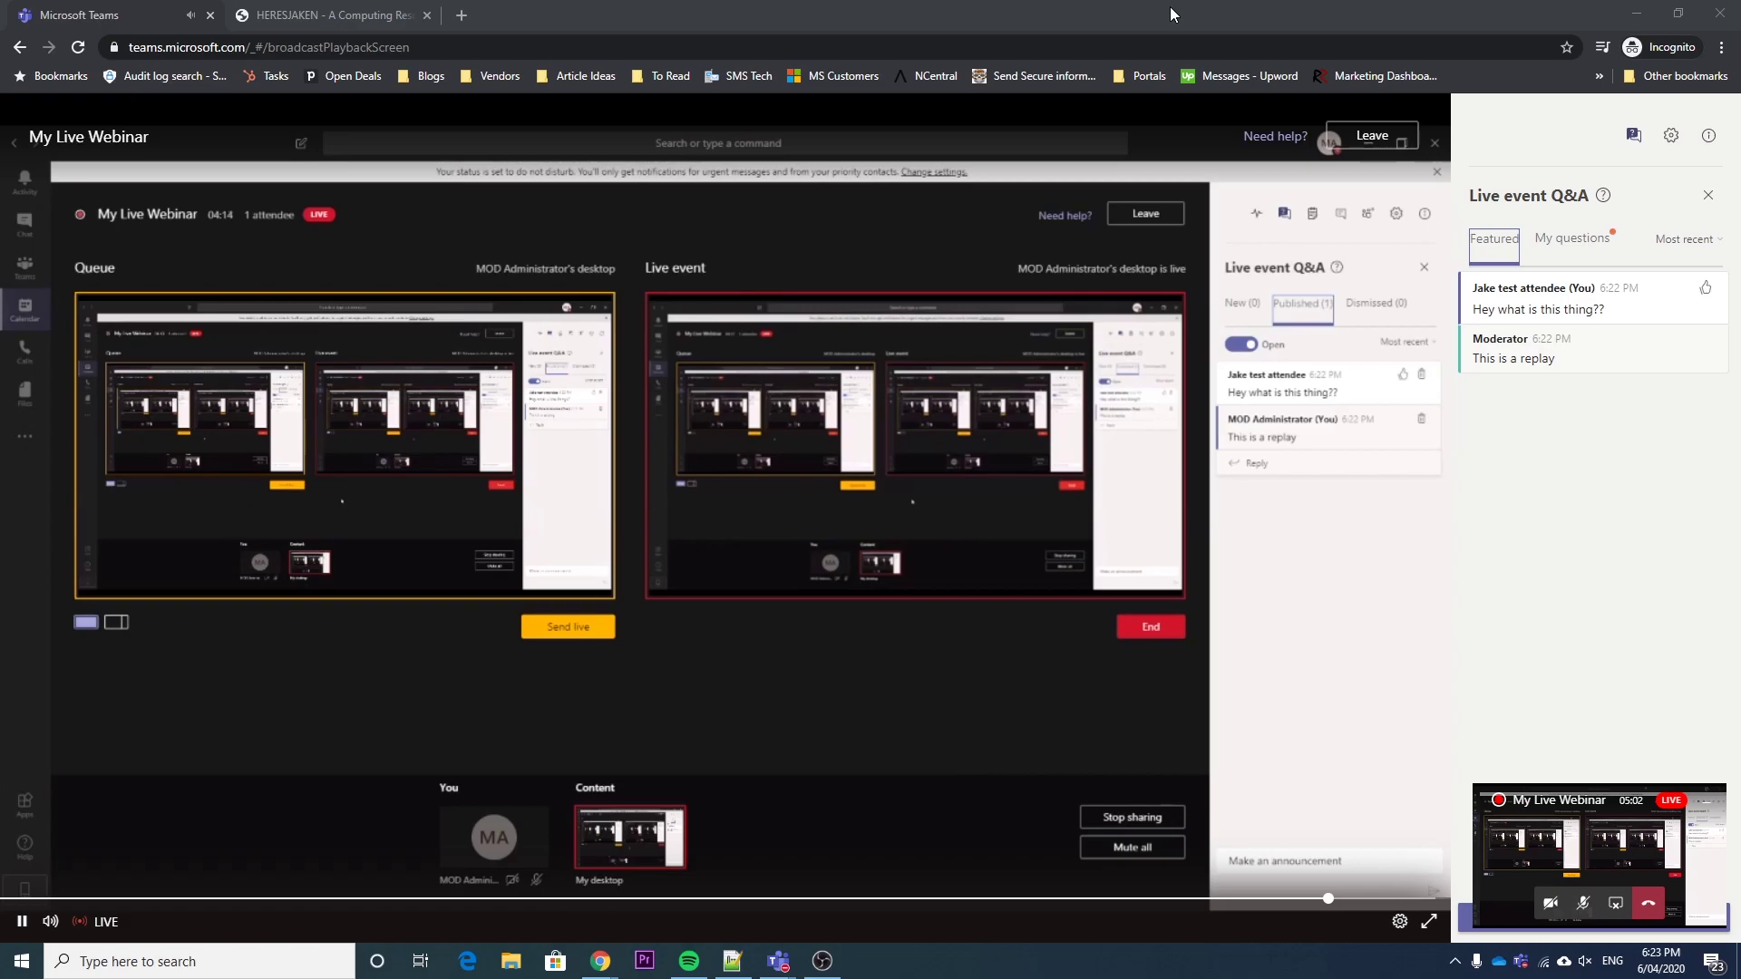
{"action": "key", "text": "super+Down"}
{"action": "key", "text": "super+Down"}
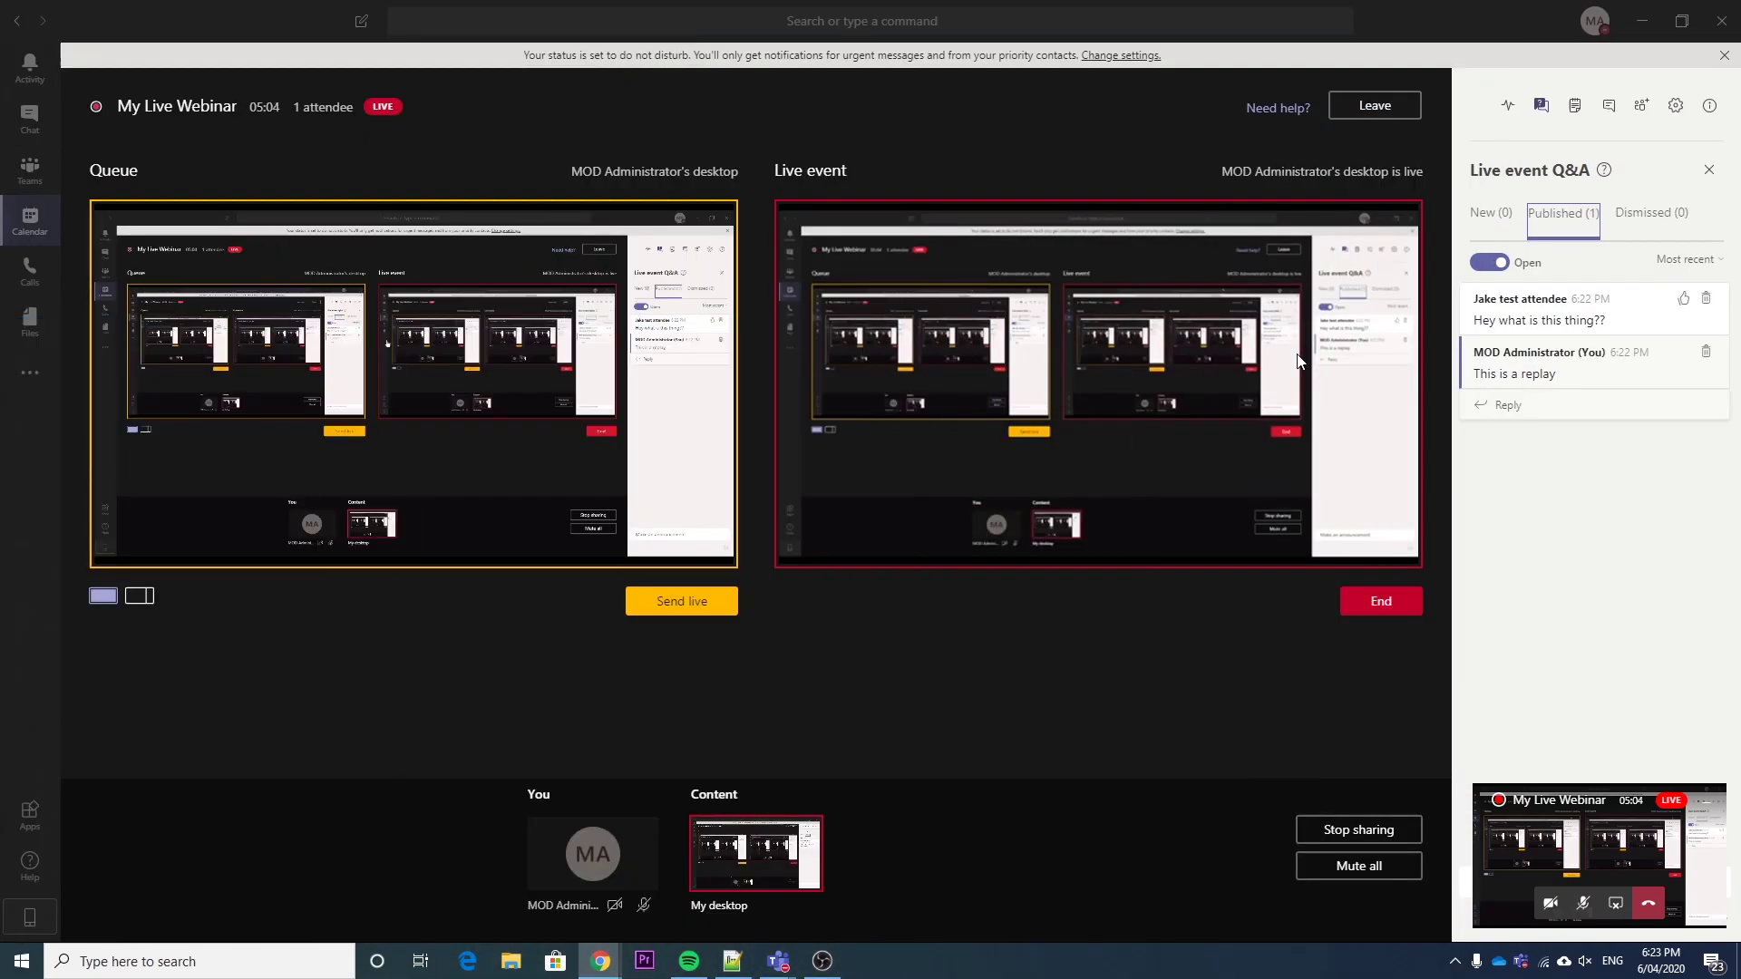
Look over the device settings, and examine the network, device and policy health metrics with the floating call window moved clear of them
{"action": "left_click", "coordinate": [1677, 109]}
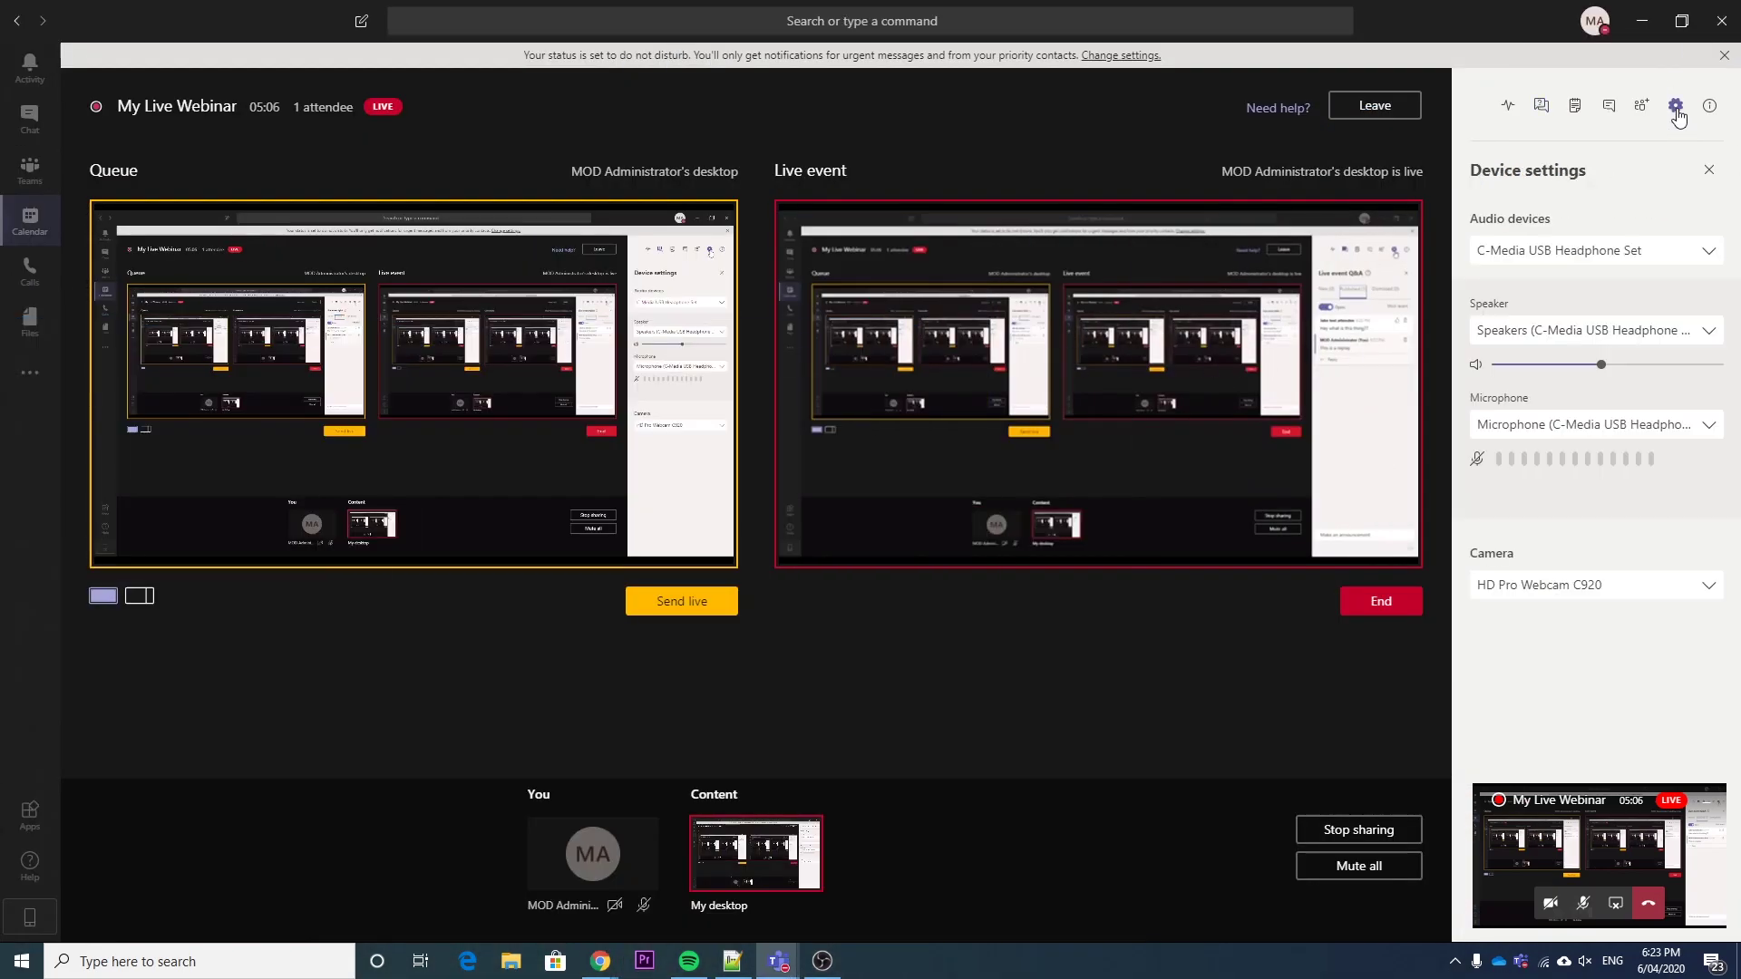
{"action": "left_click", "coordinate": [1508, 107]}
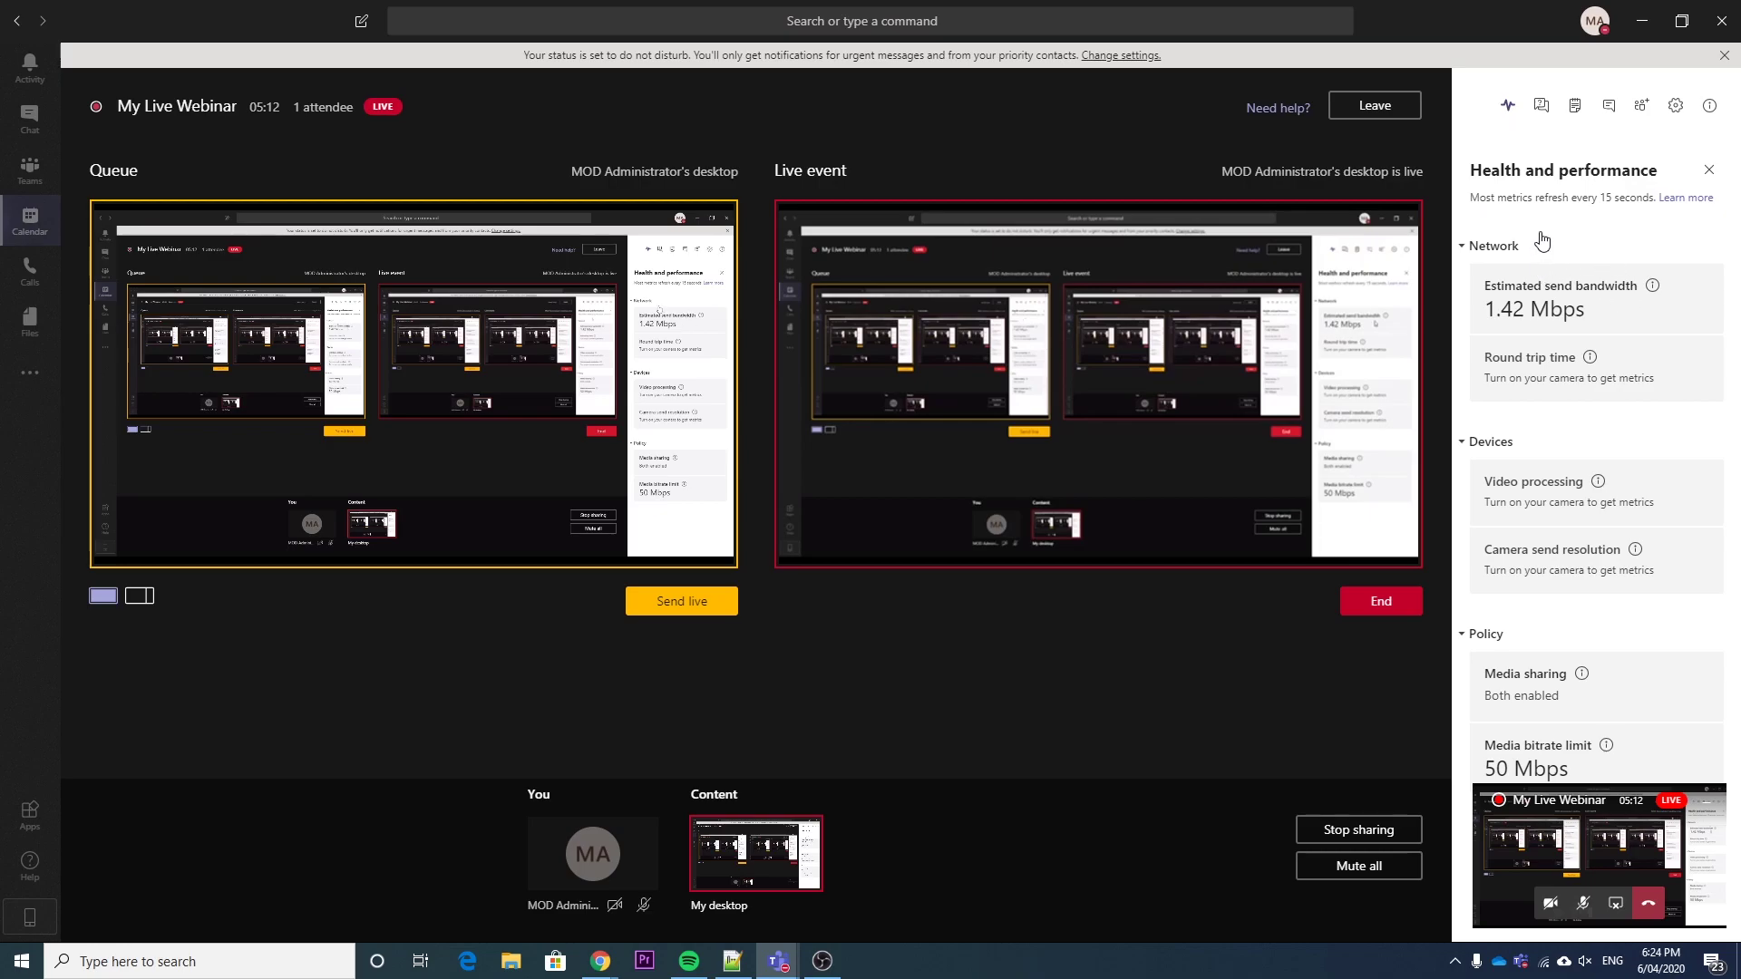
{"action": "left_click", "coordinate": [1487, 246]}
{"action": "left_click", "coordinate": [1487, 246]}
{"action": "mouse_move", "coordinate": [1650, 288]}
{"action": "left_click_drag", "start_coordinate": [1578, 807], "coordinate": [1099, 665]}
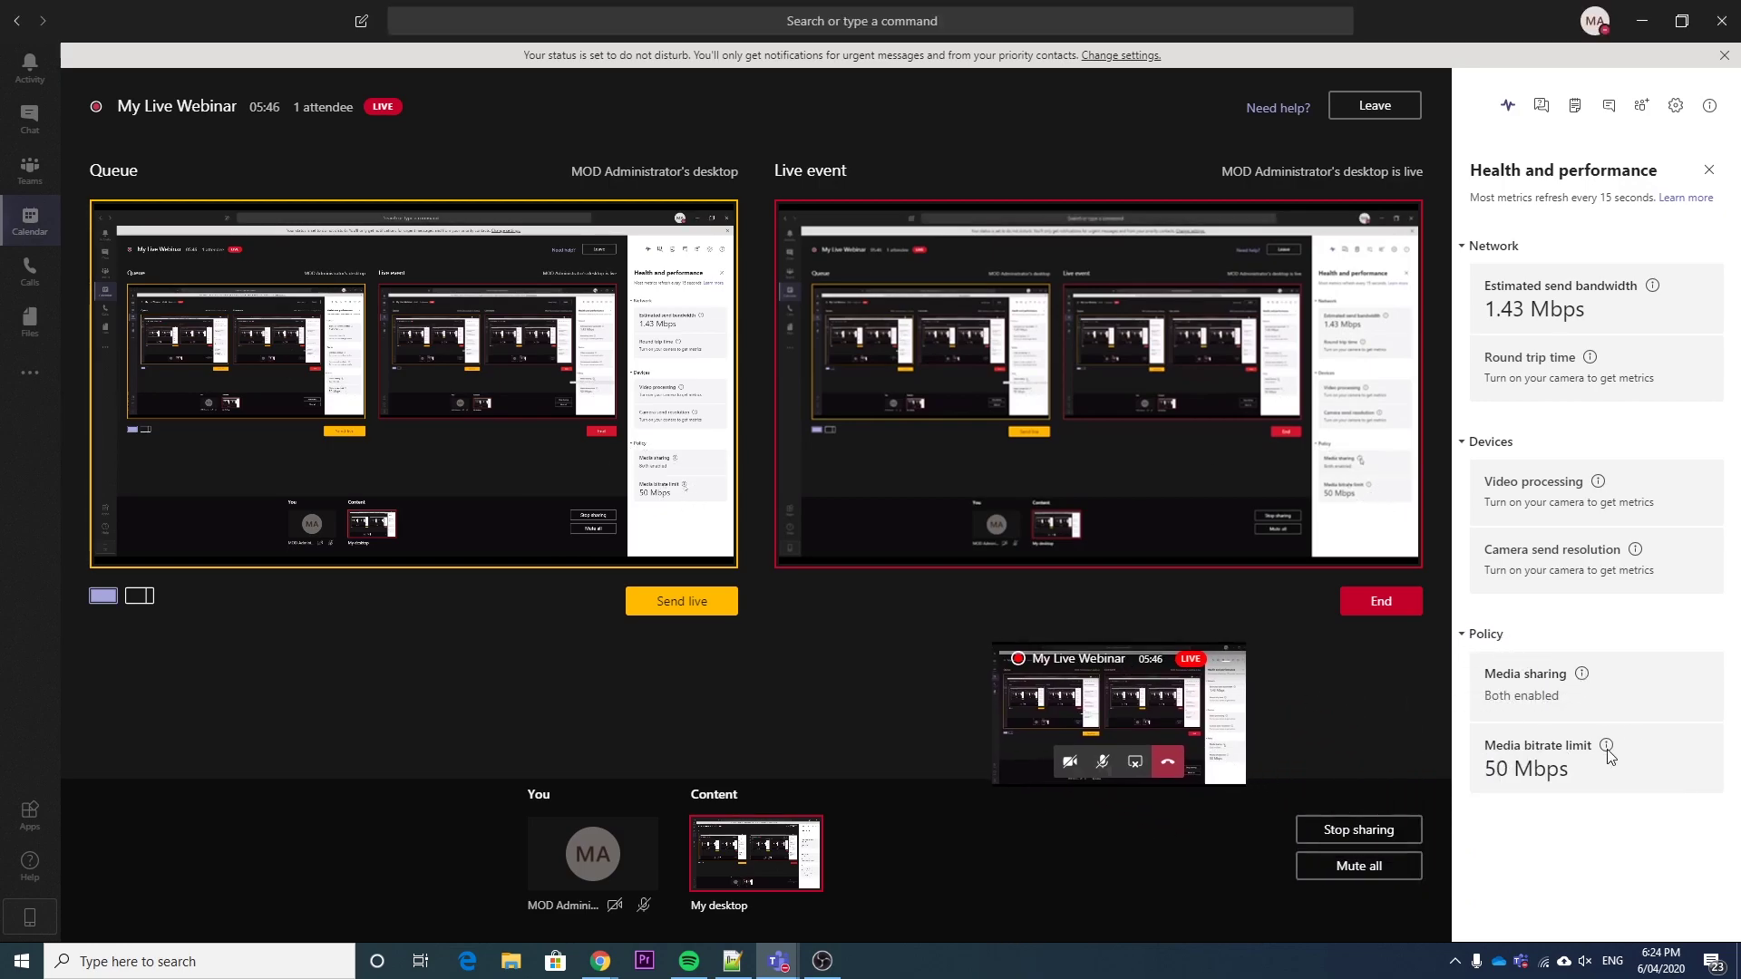
{"action": "mouse_move", "coordinate": [1609, 747]}
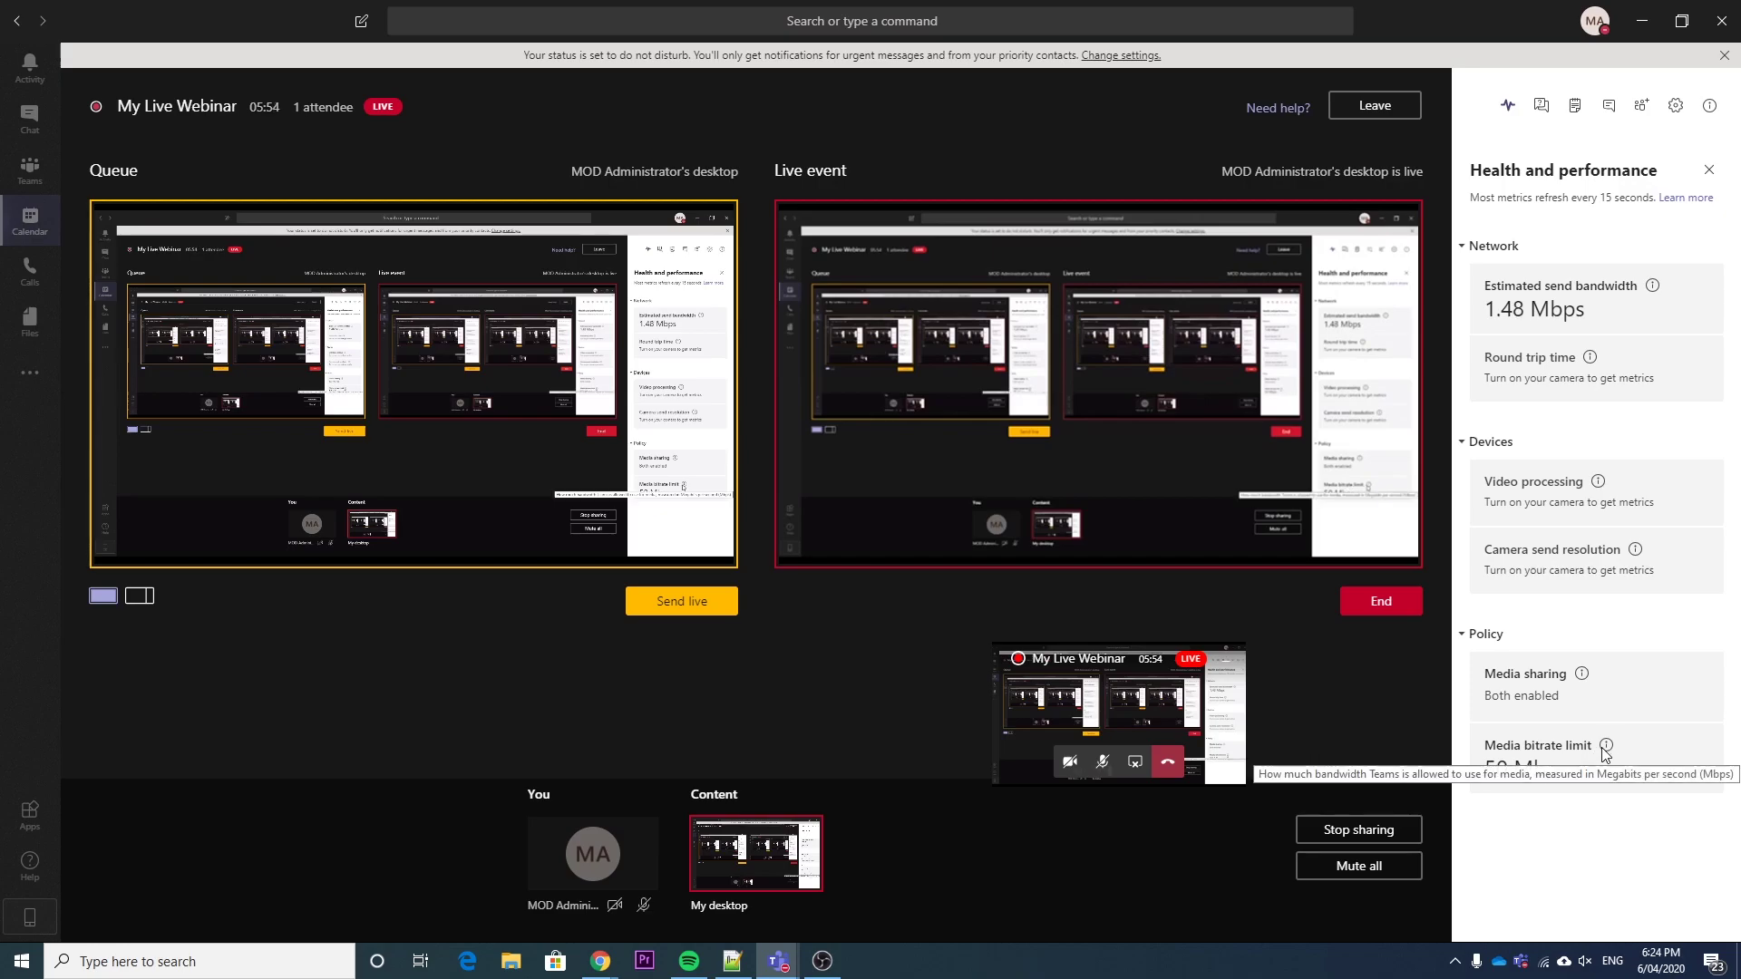
{"action": "mouse_move", "coordinate": [1594, 364]}
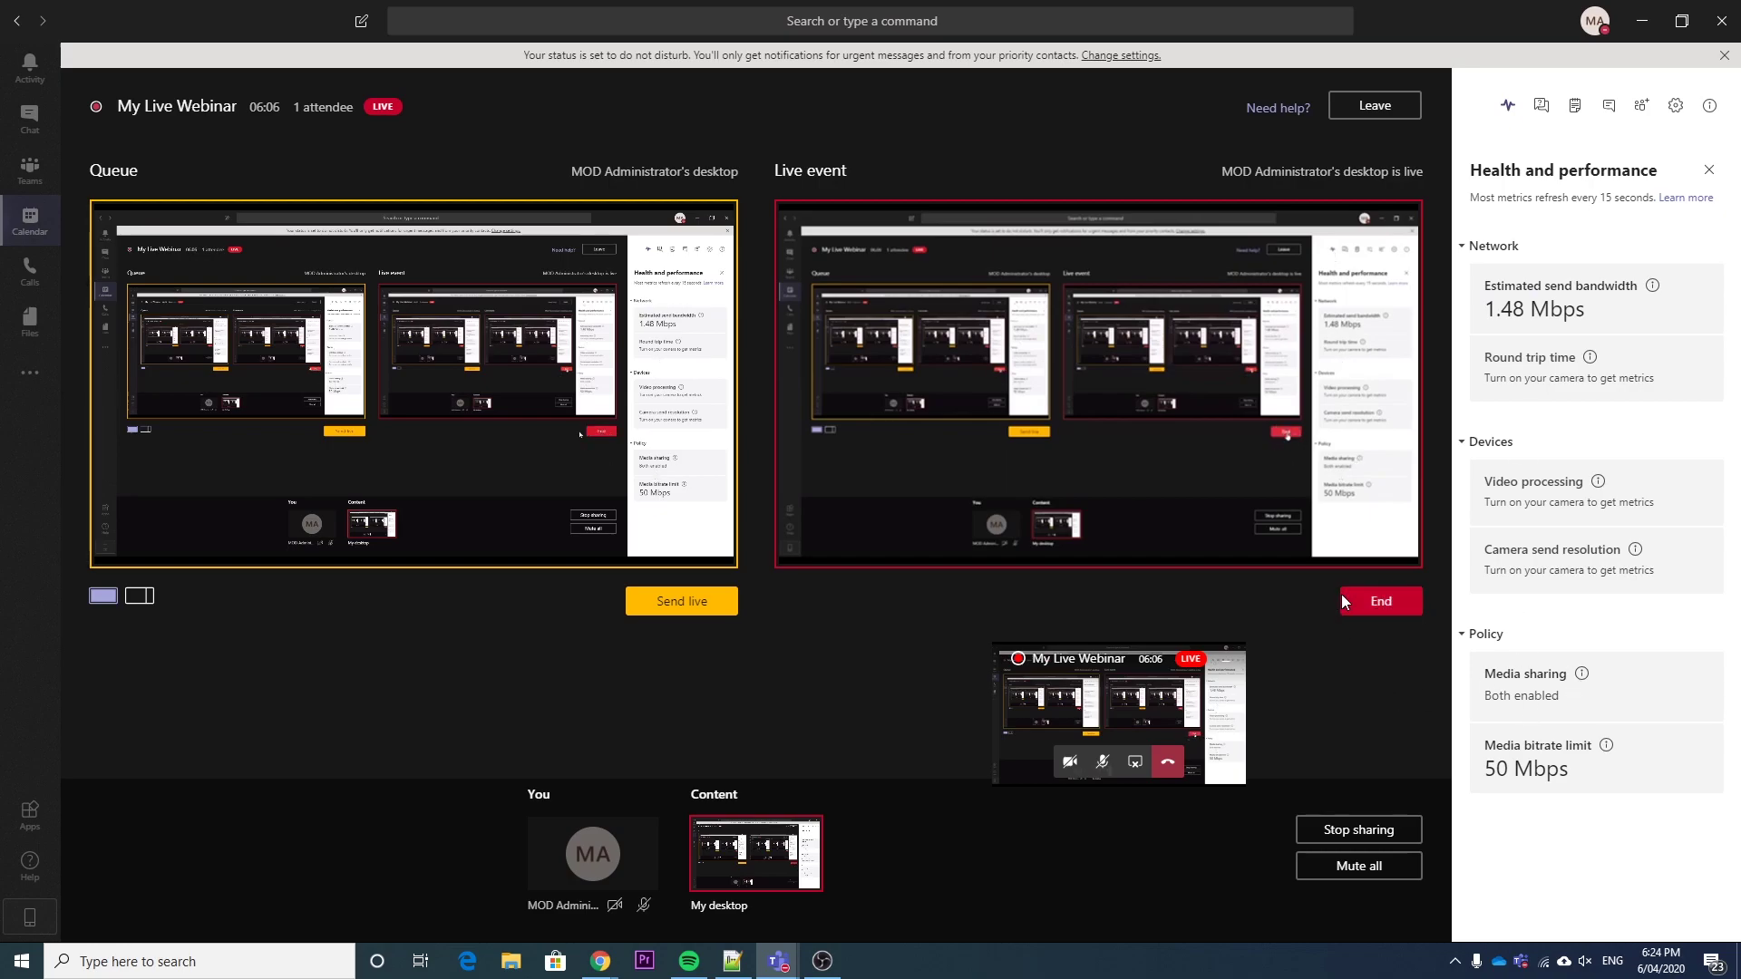
Bring up the confirmation for ending the live event and cancel it to stay live
{"action": "left_click", "coordinate": [1380, 601]}
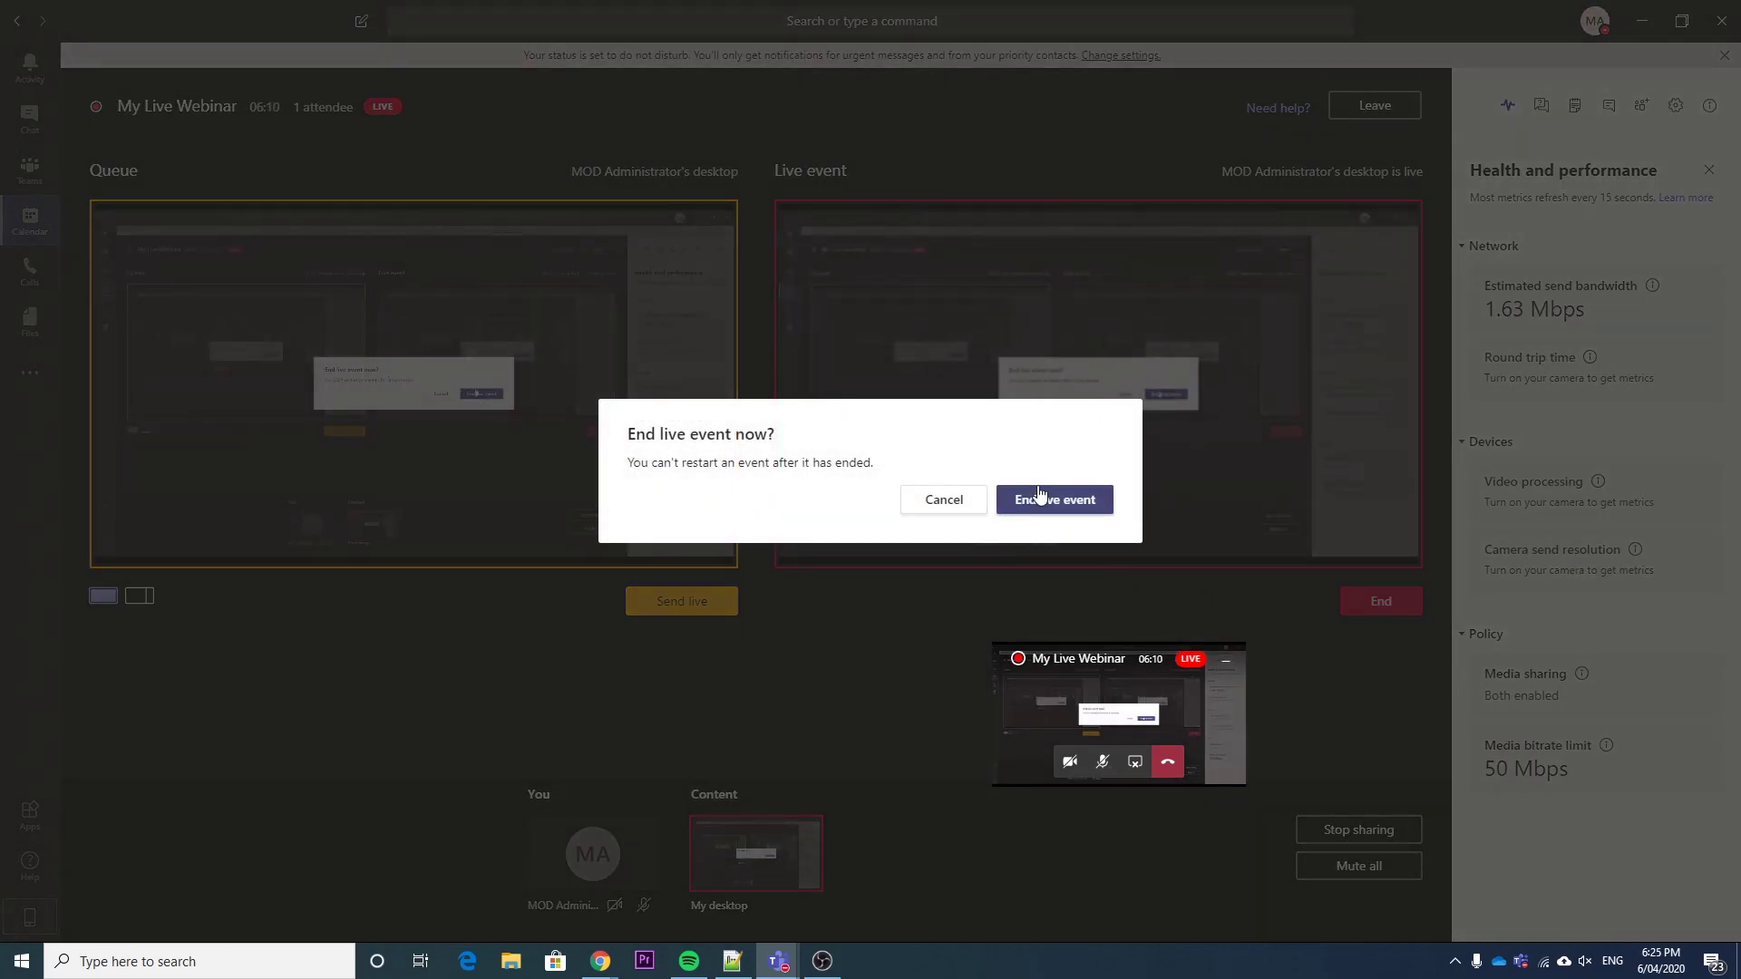
{"action": "left_click", "coordinate": [959, 500]}
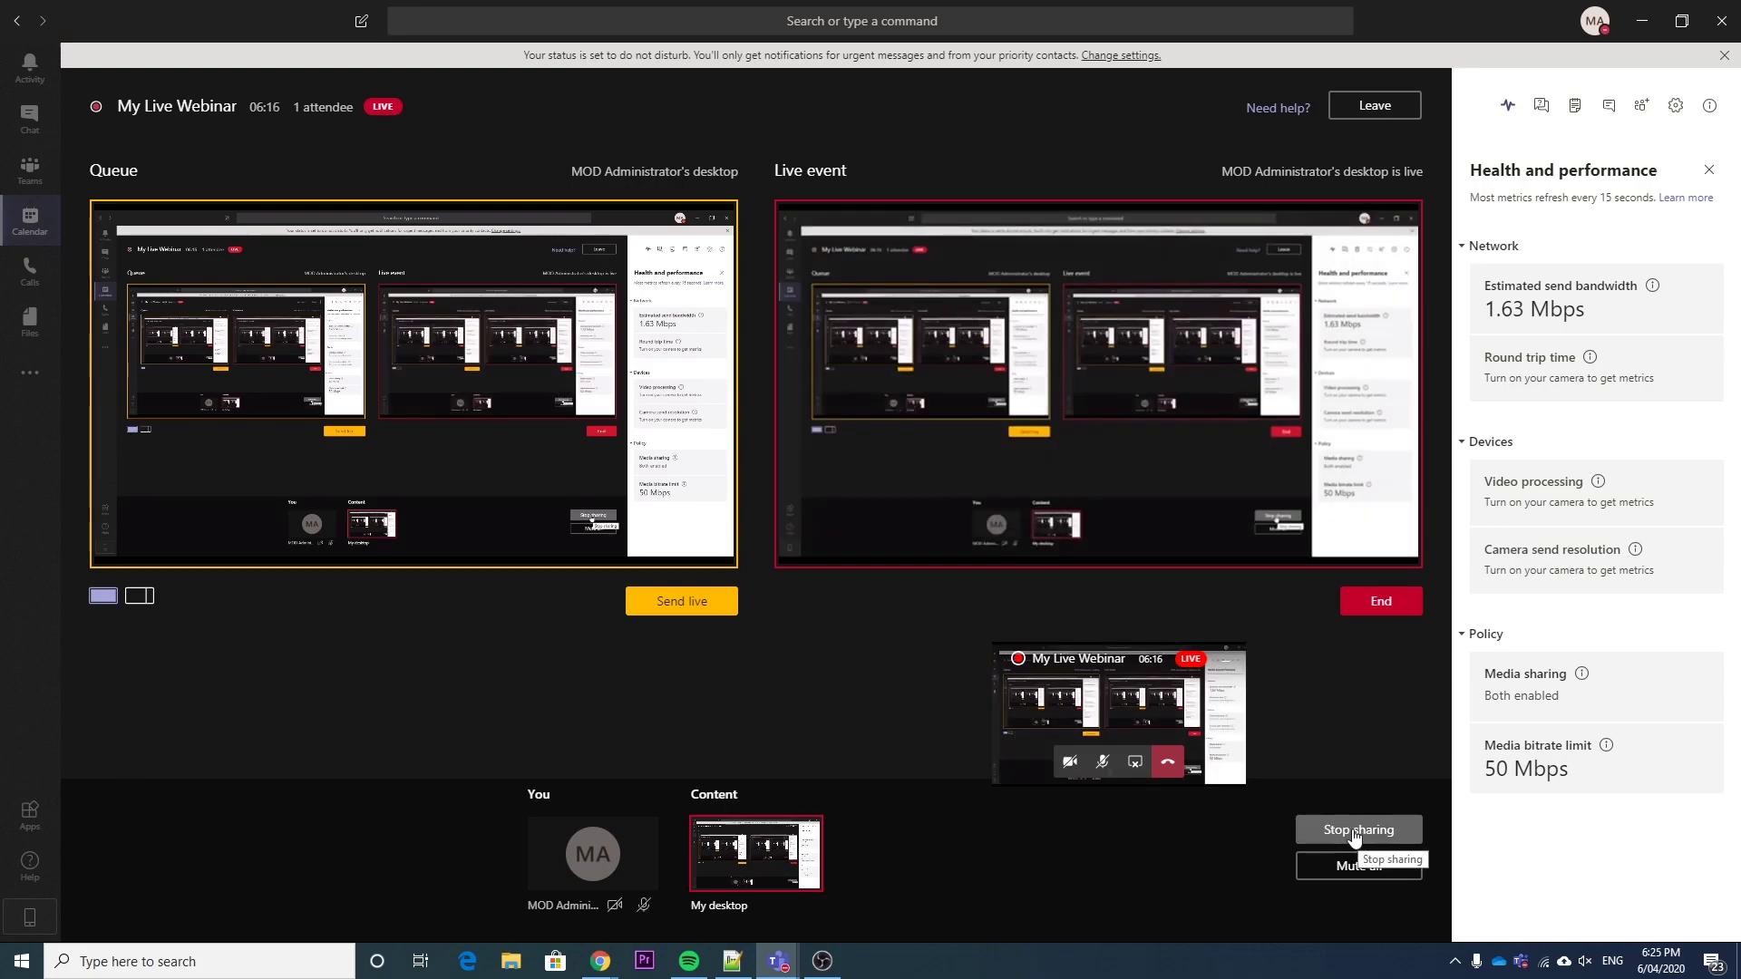
Stop sharing the current desktop, share Screen #2 instead and return to the My Live Webinar producer window
{"action": "left_click", "coordinate": [1356, 833]}
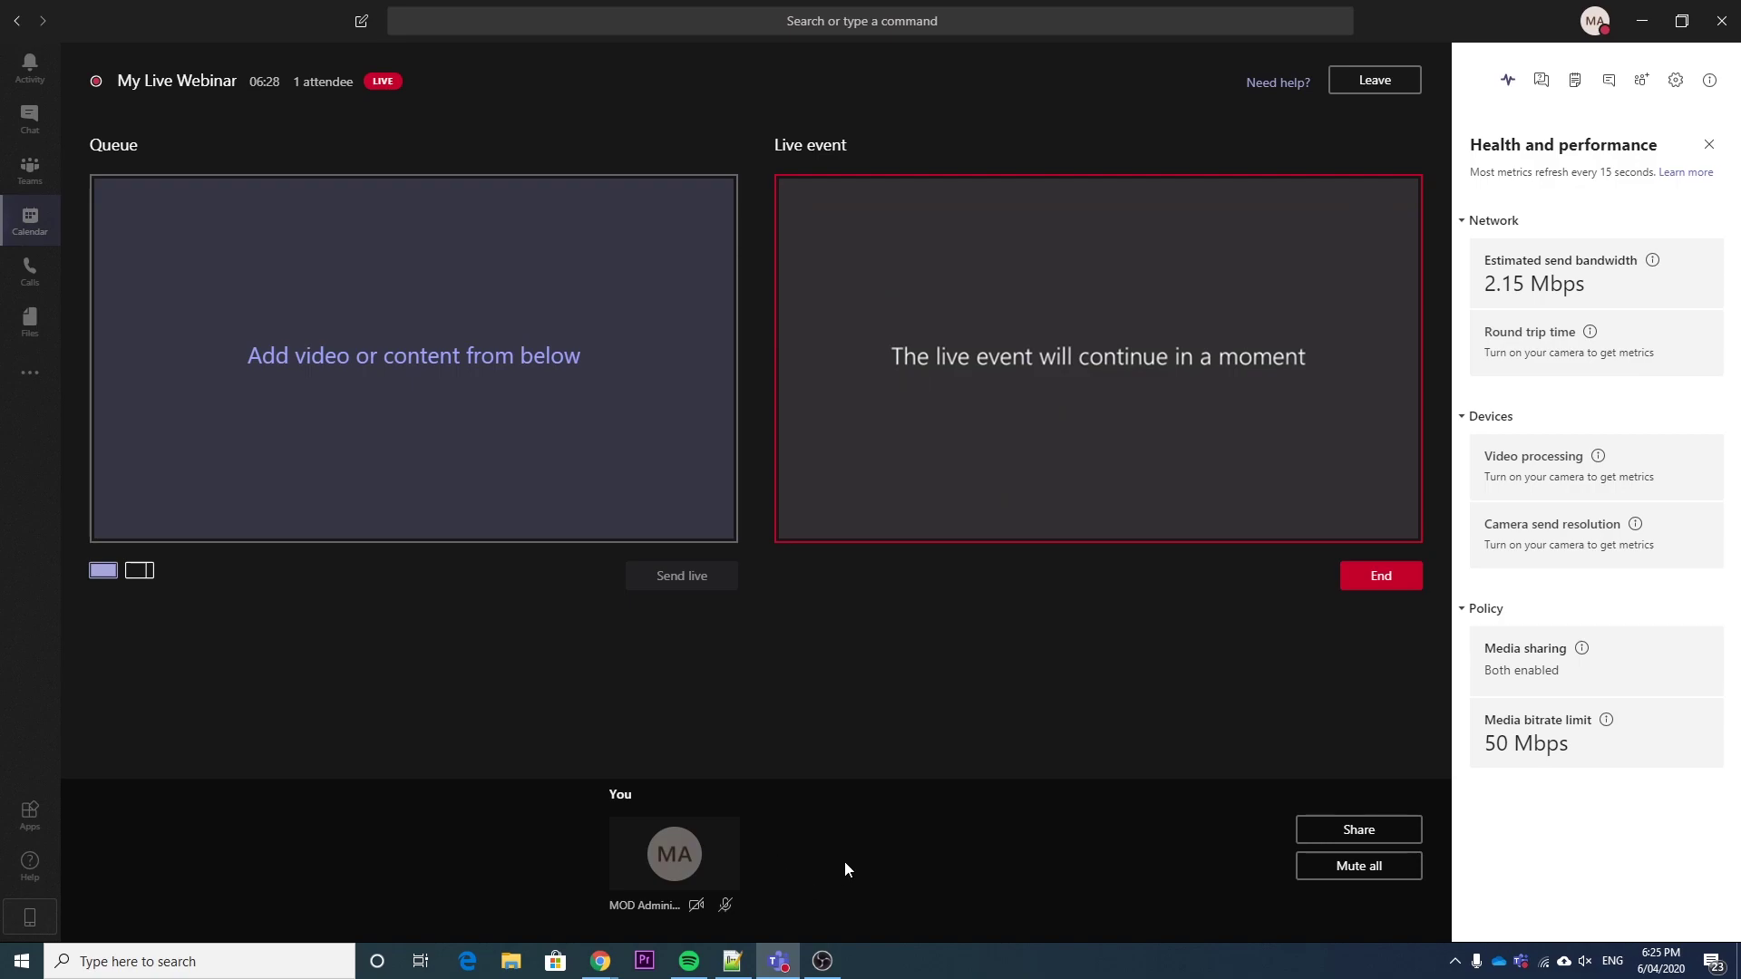
{"action": "left_click", "coordinate": [1360, 833]}
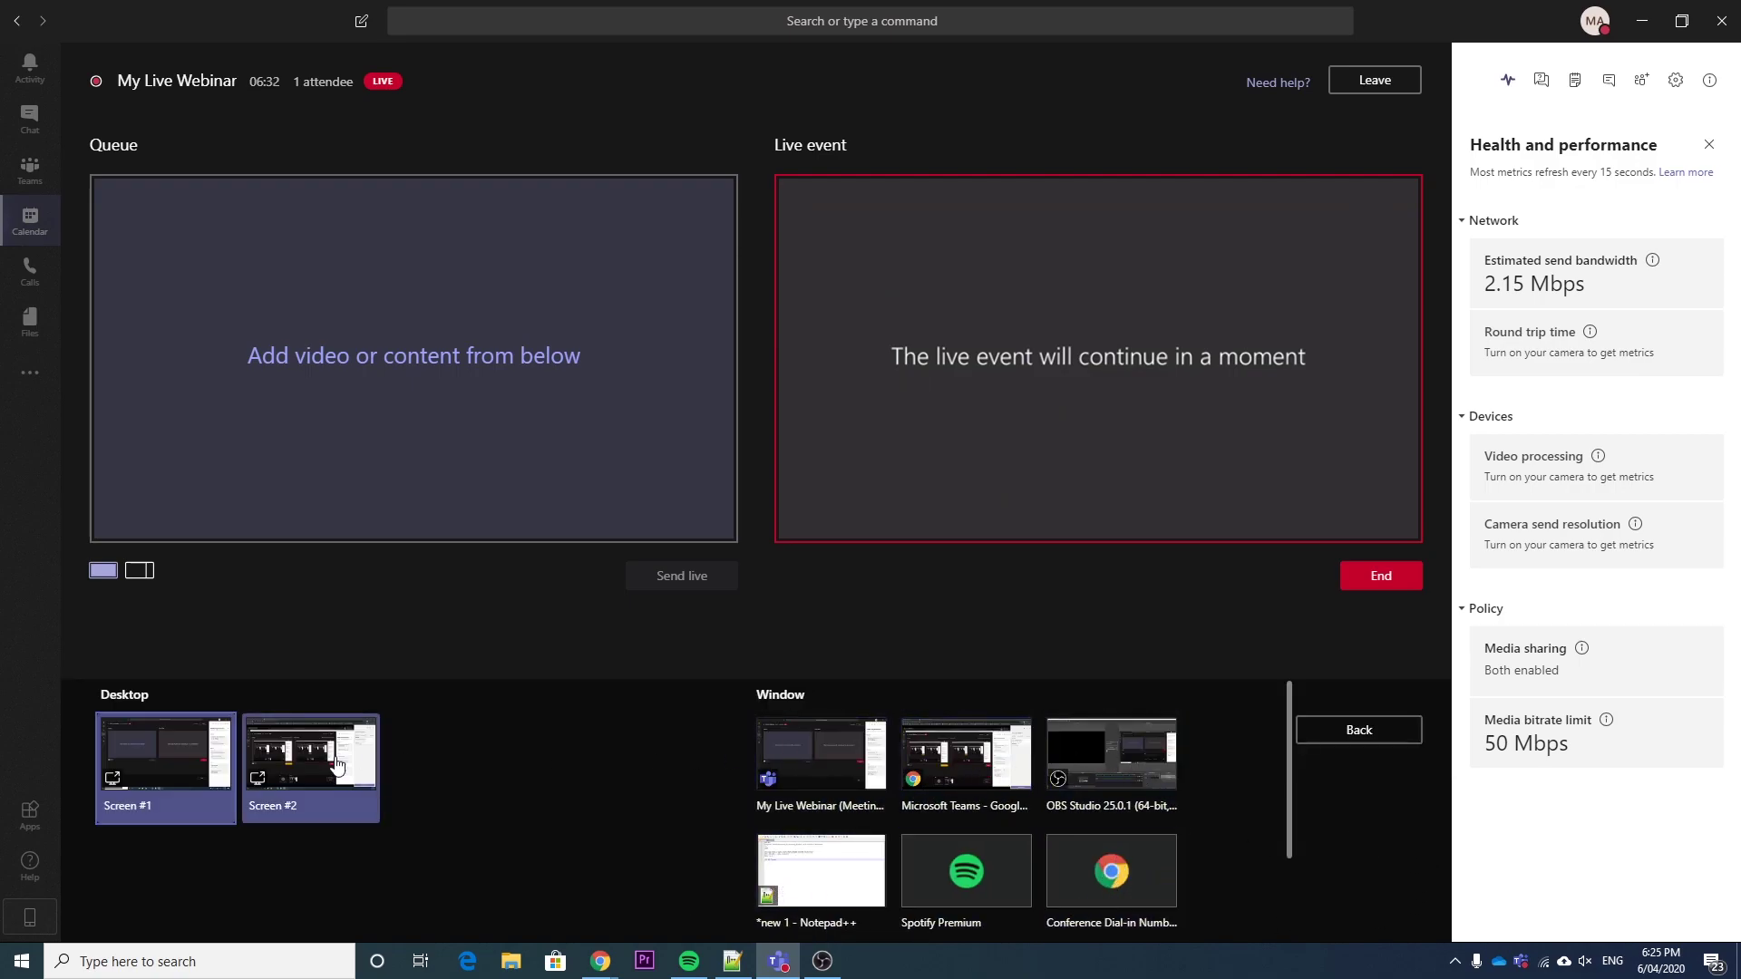
{"action": "left_click", "coordinate": [307, 756]}
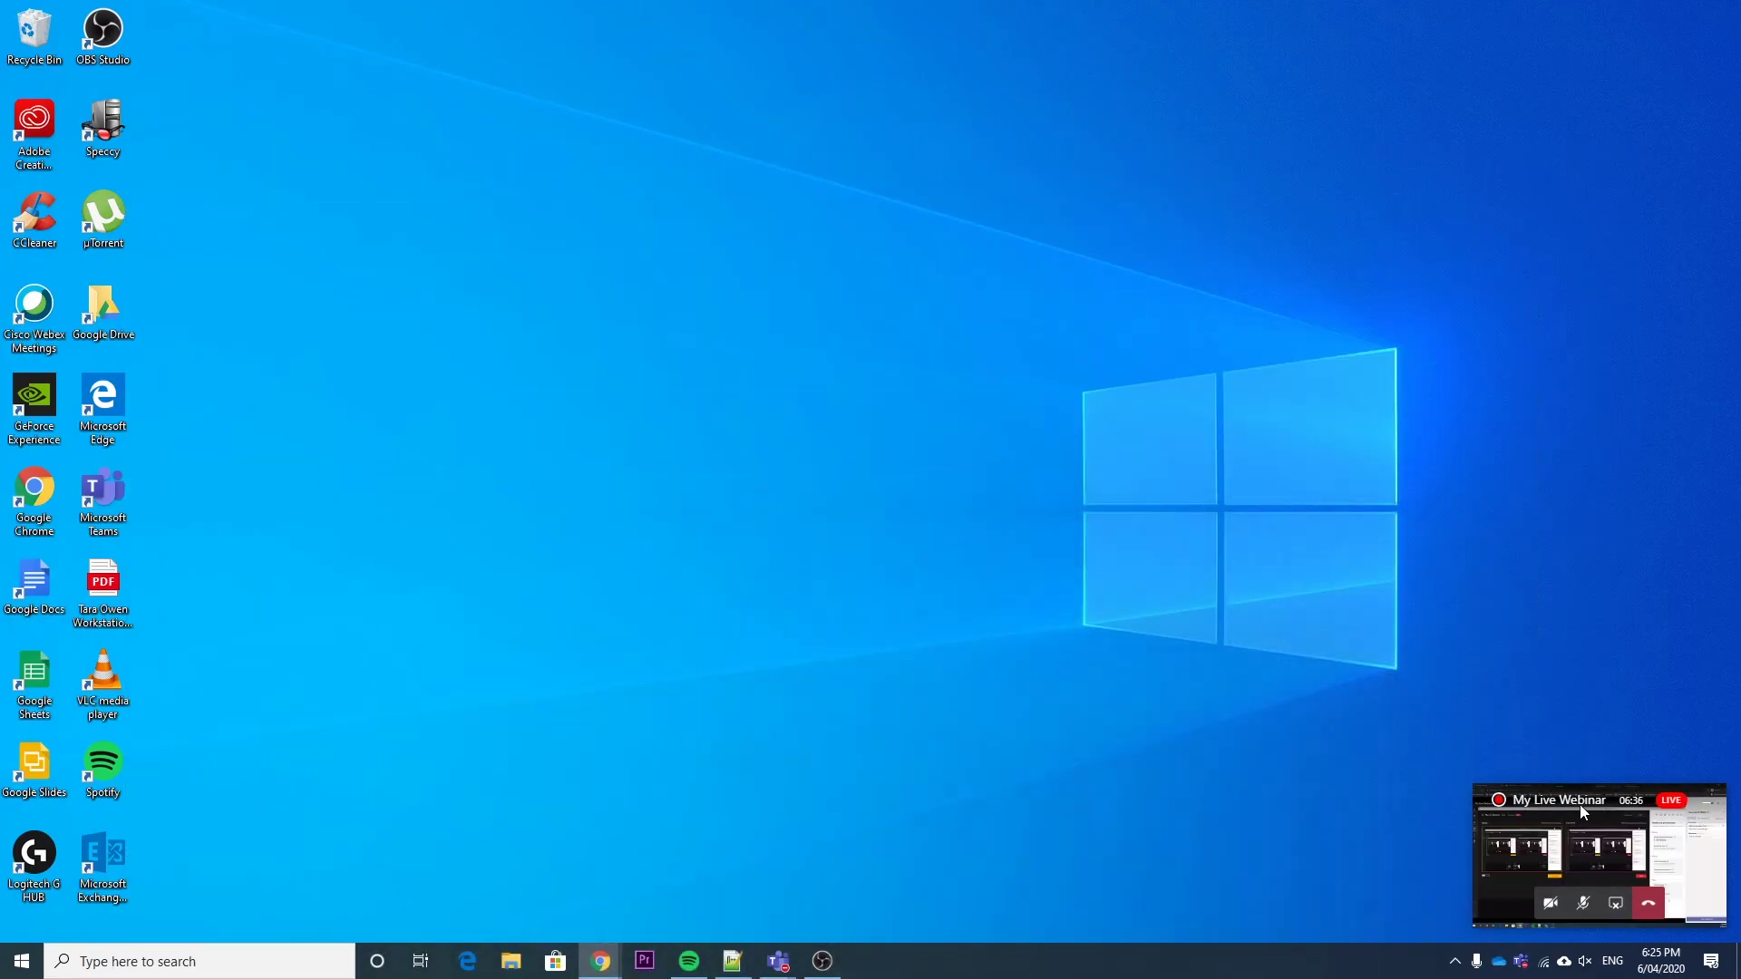
{"action": "mouse_move", "coordinate": [778, 960]}
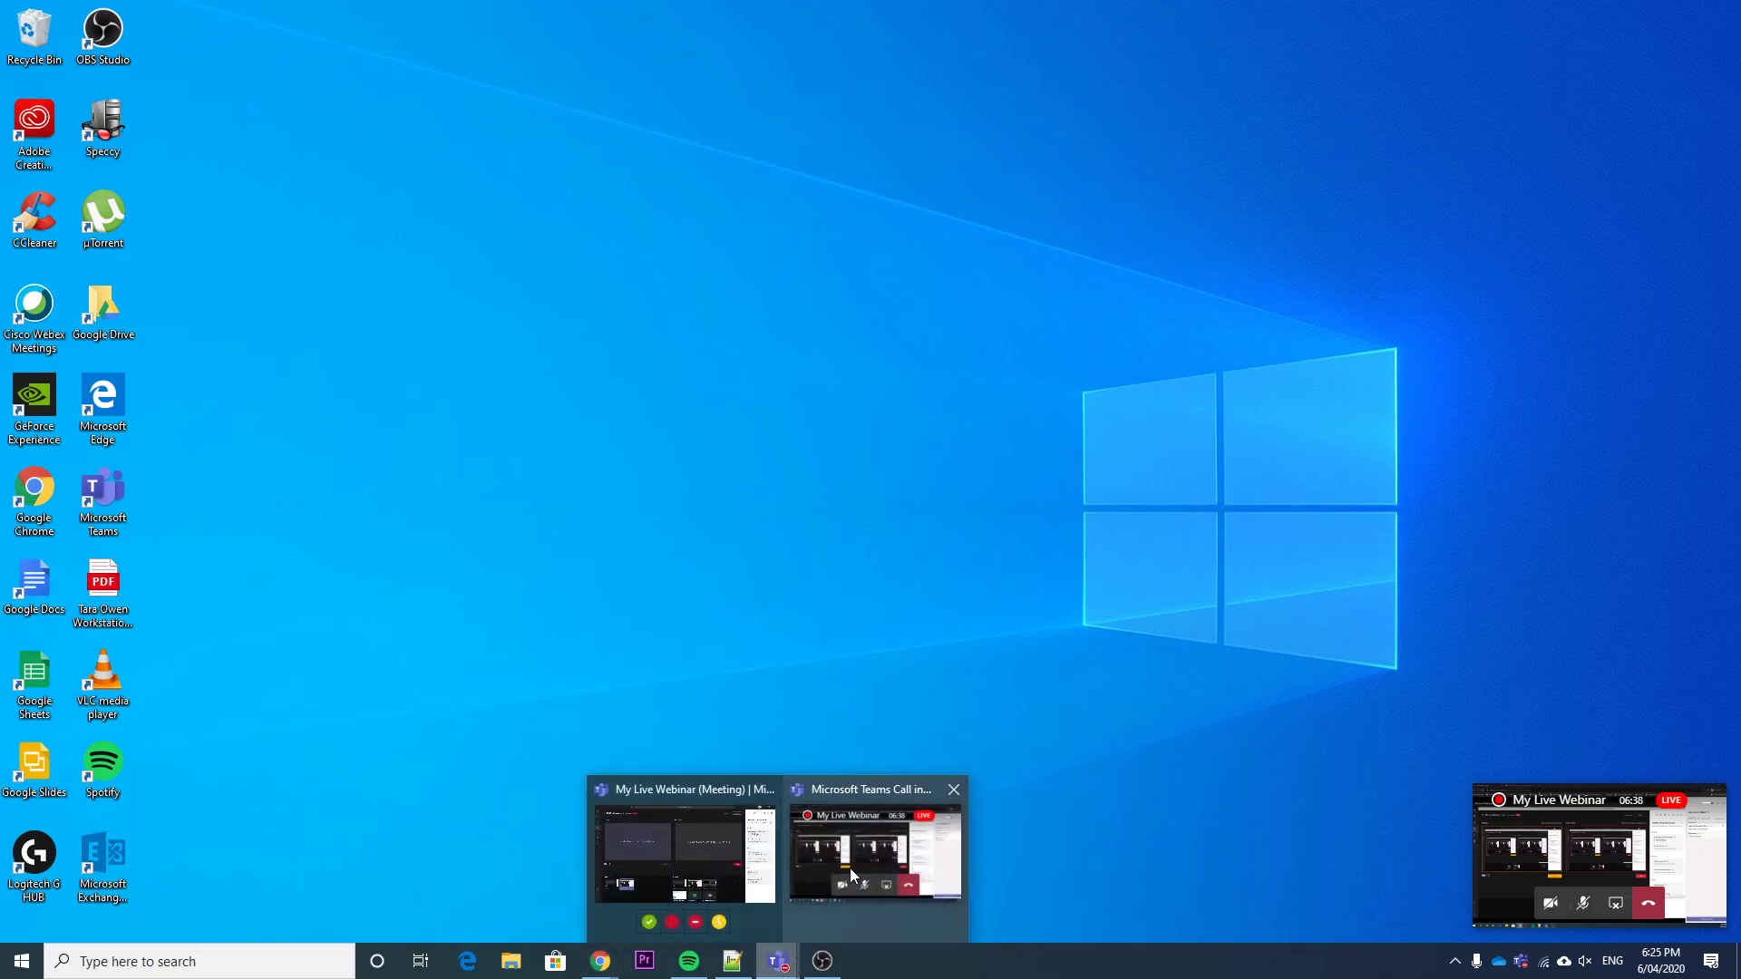
{"action": "left_click", "coordinate": [853, 873]}
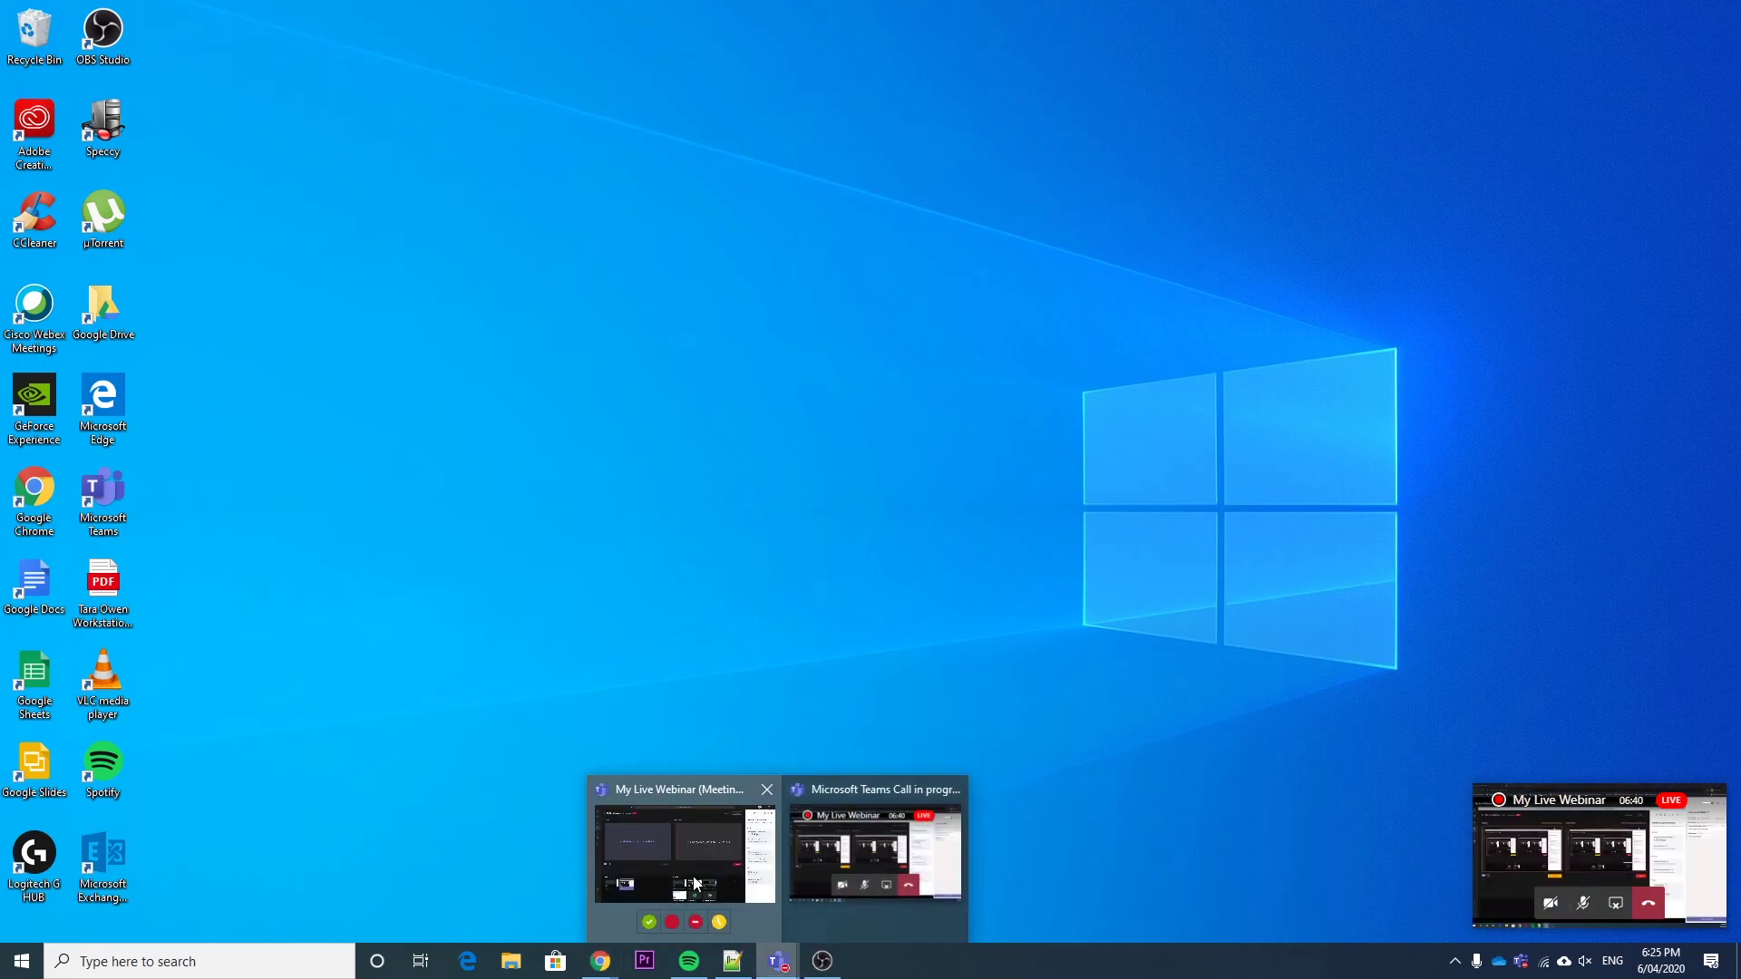
{"action": "left_click", "coordinate": [696, 885]}
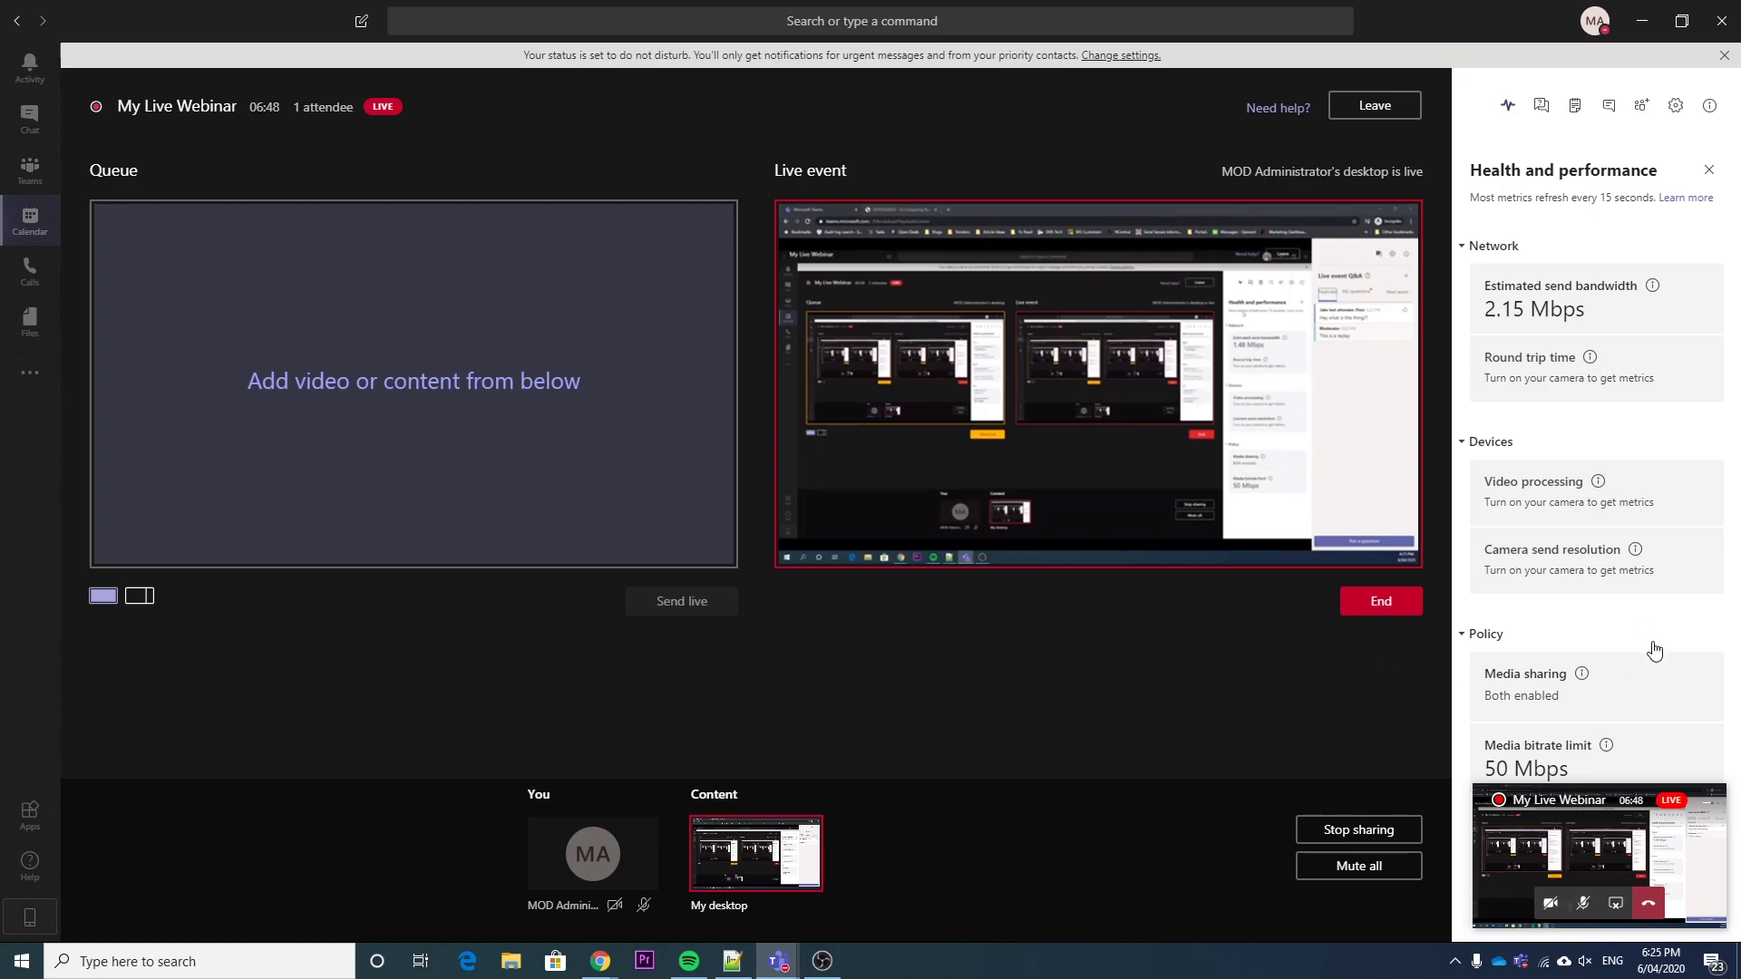
End the live event for good, leave it and dismiss the call quality rating
{"action": "left_click", "coordinate": [1396, 604]}
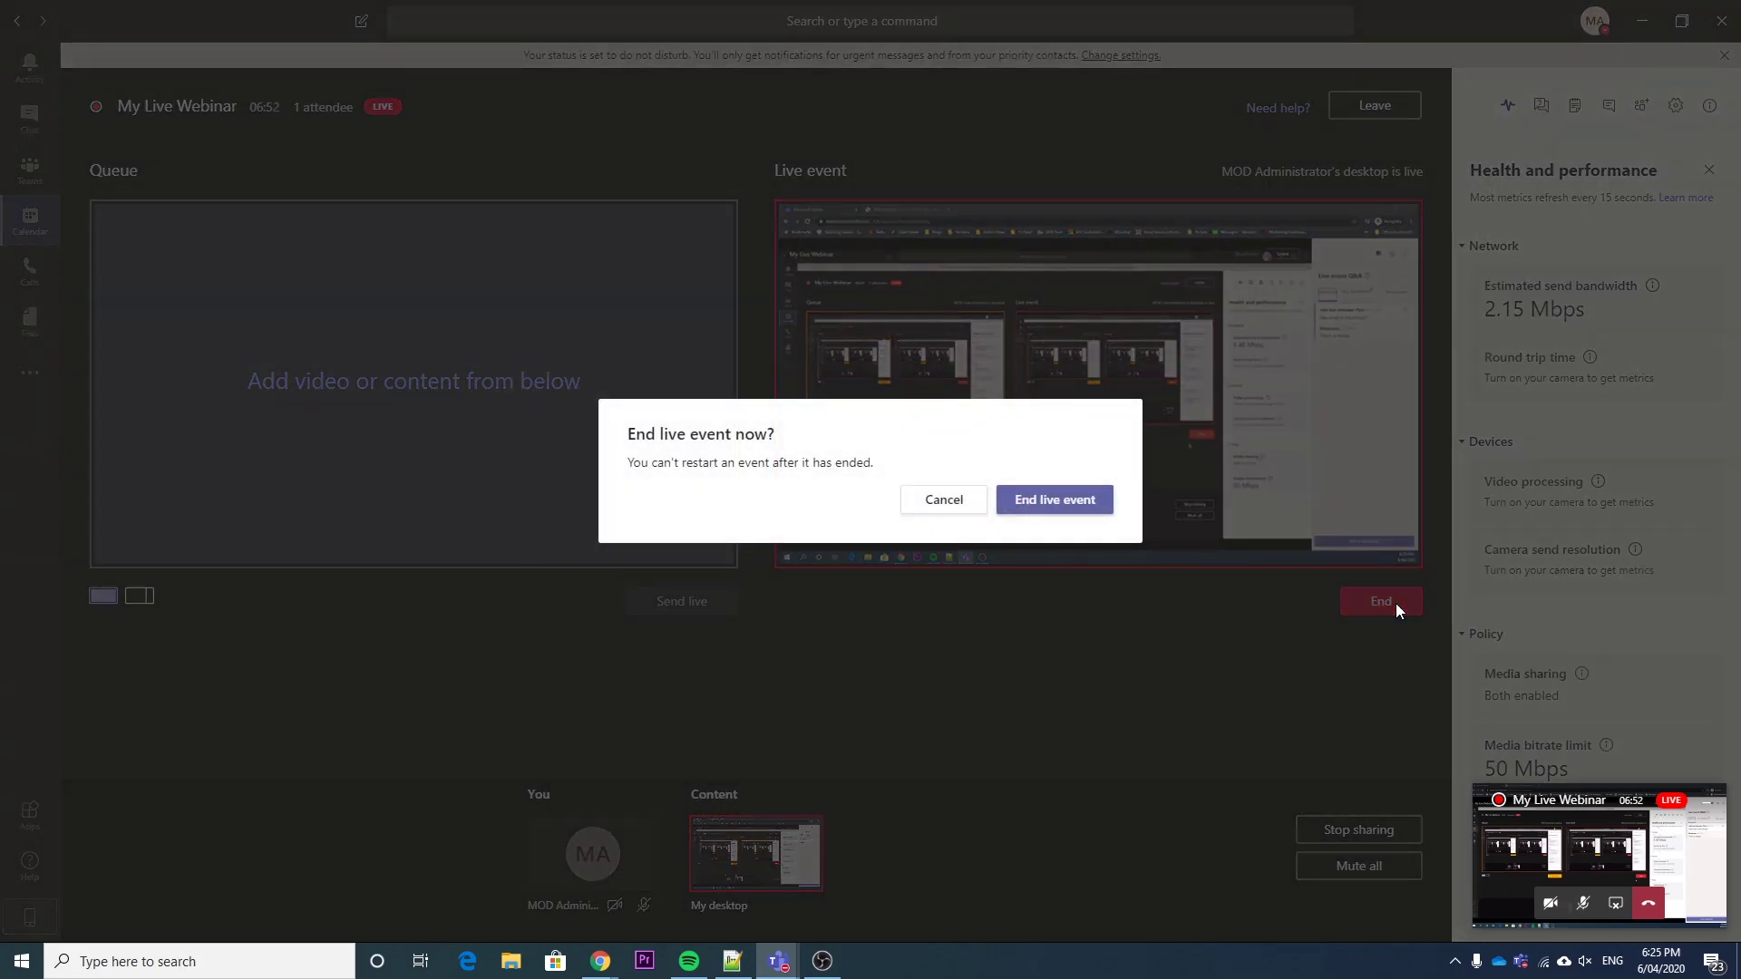
{"action": "left_click", "coordinate": [1055, 501]}
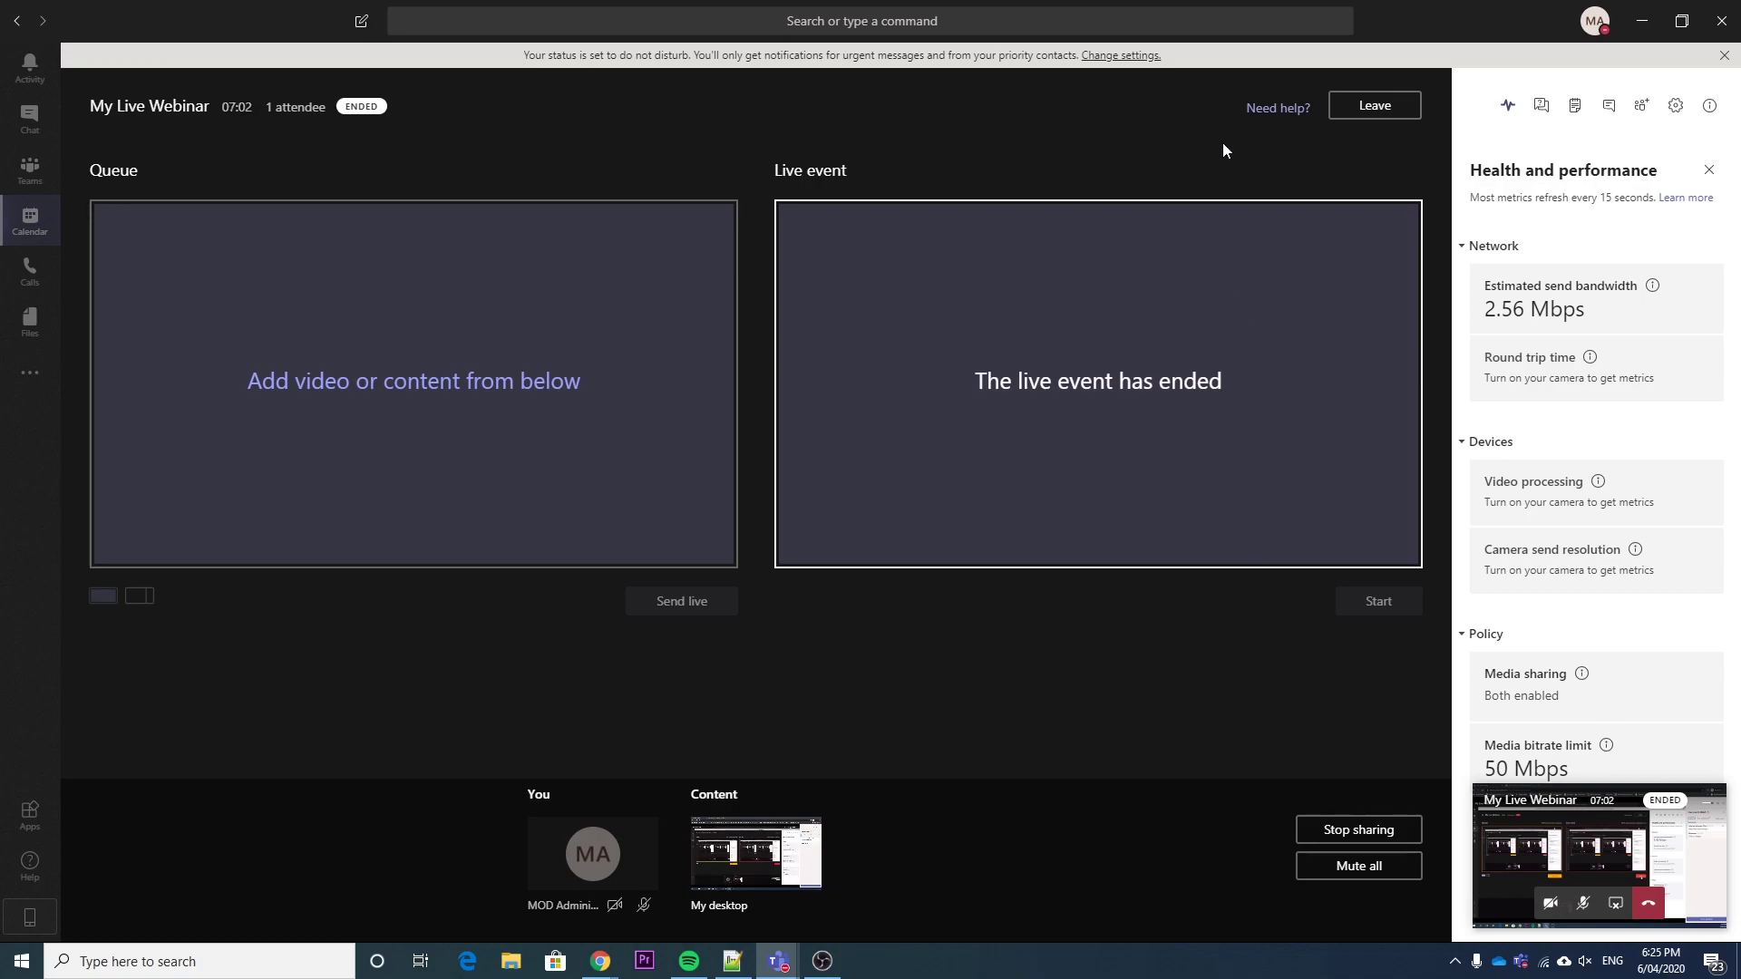
{"action": "left_click", "coordinate": [1373, 110]}
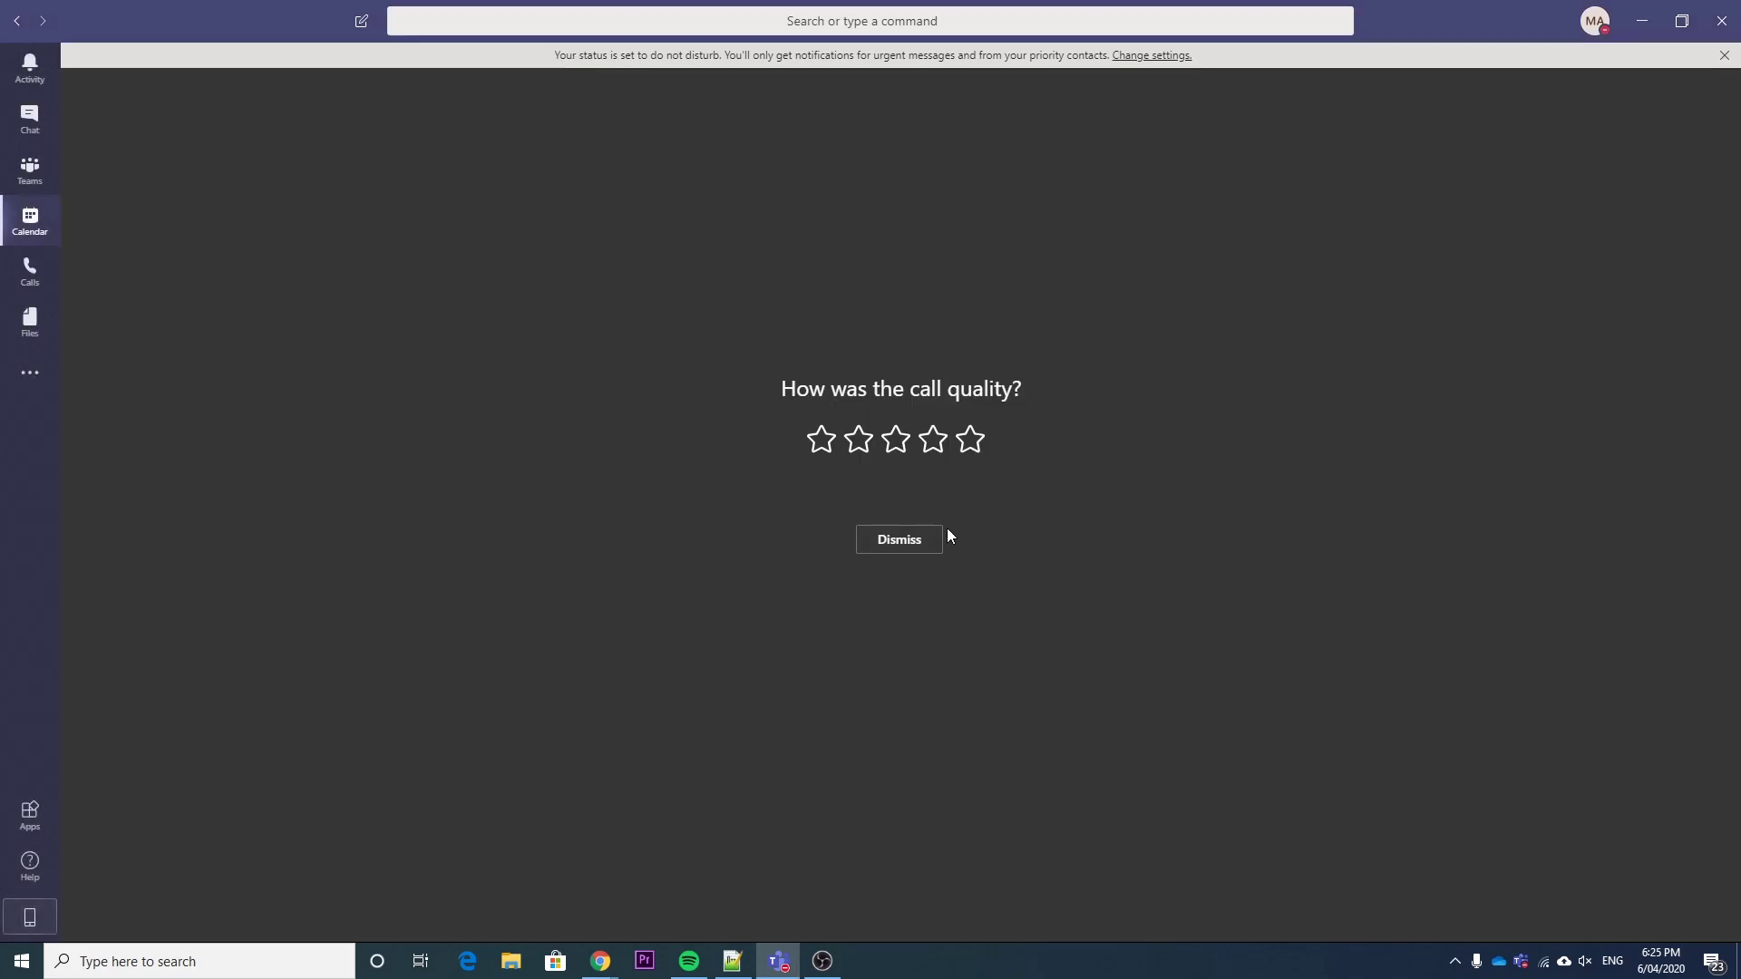
{"action": "left_click", "coordinate": [889, 539]}
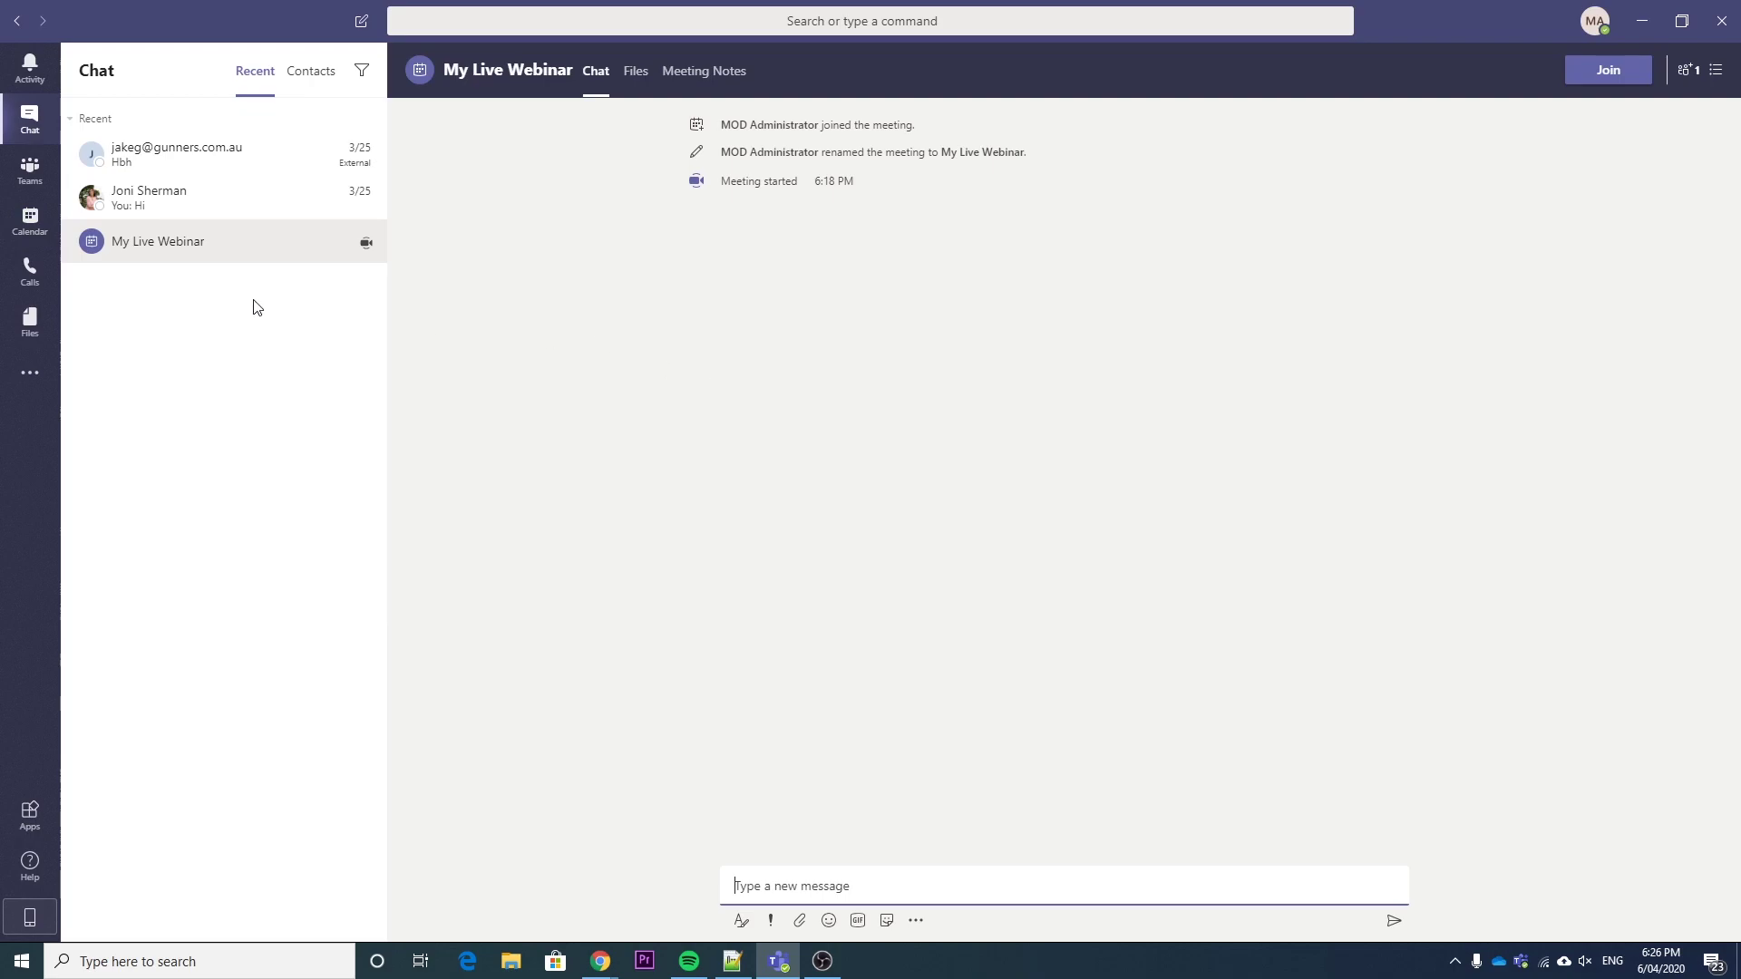
Go to the calendar, look over the setup form for a new live event and close it without creating one
{"action": "left_click", "coordinate": [30, 221]}
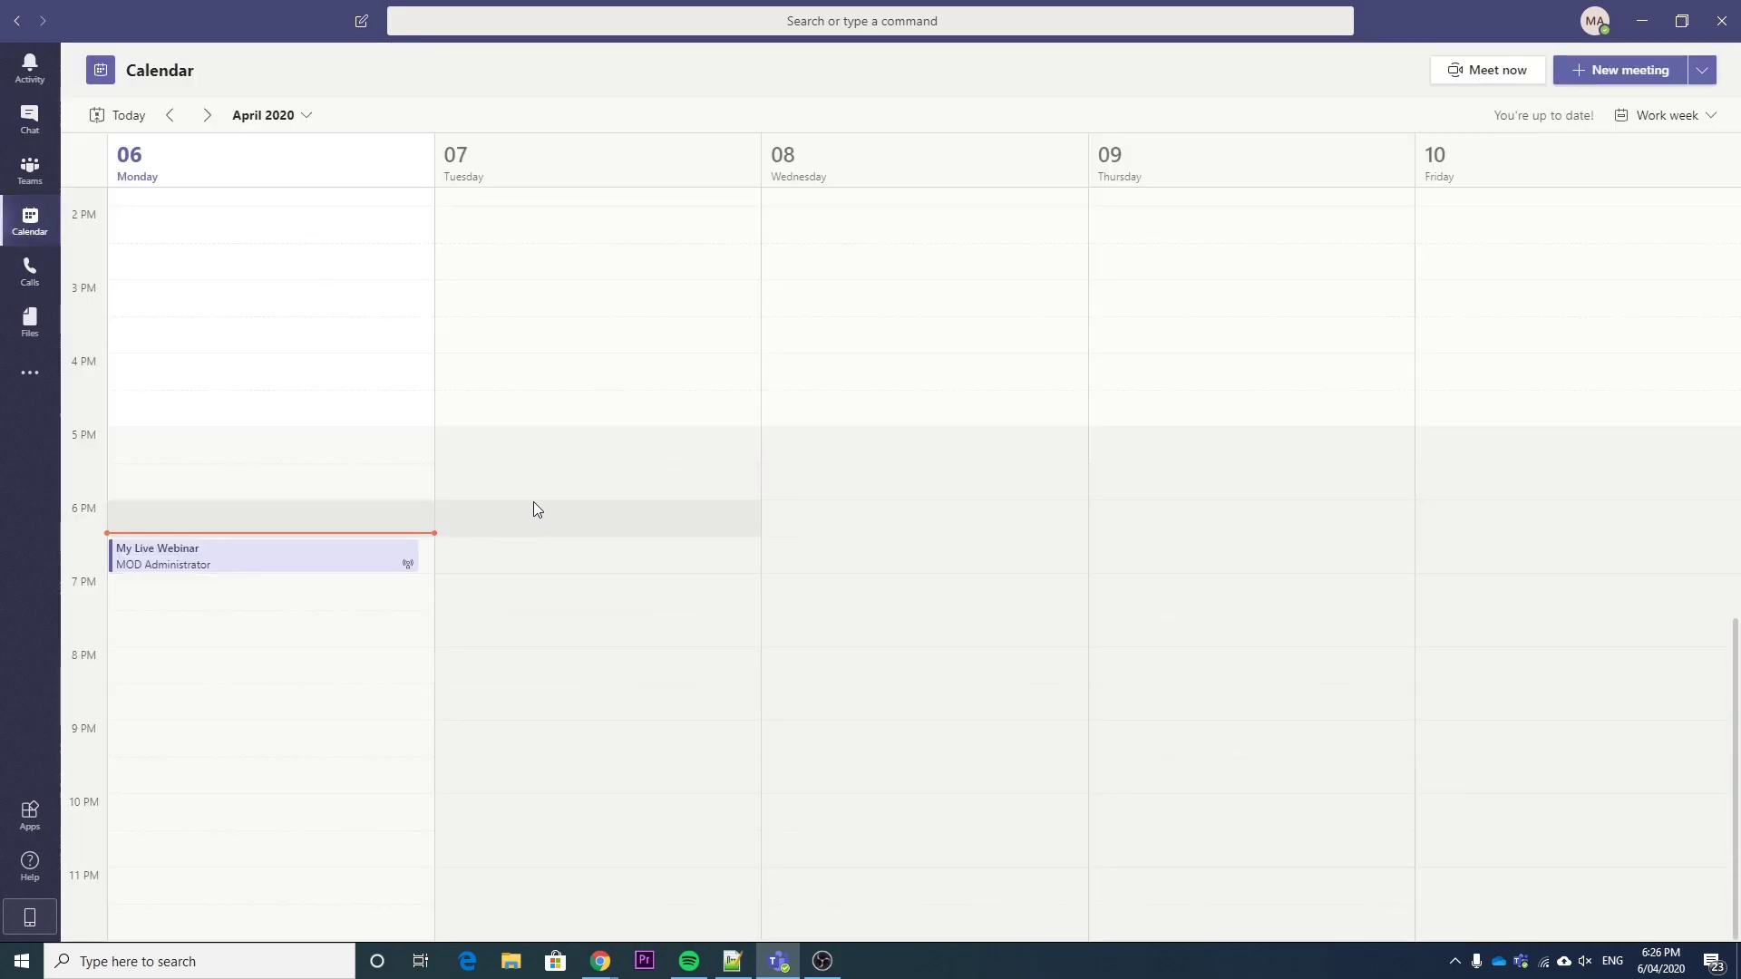
{"action": "left_click", "coordinate": [1702, 70]}
{"action": "left_click", "coordinate": [1632, 130]}
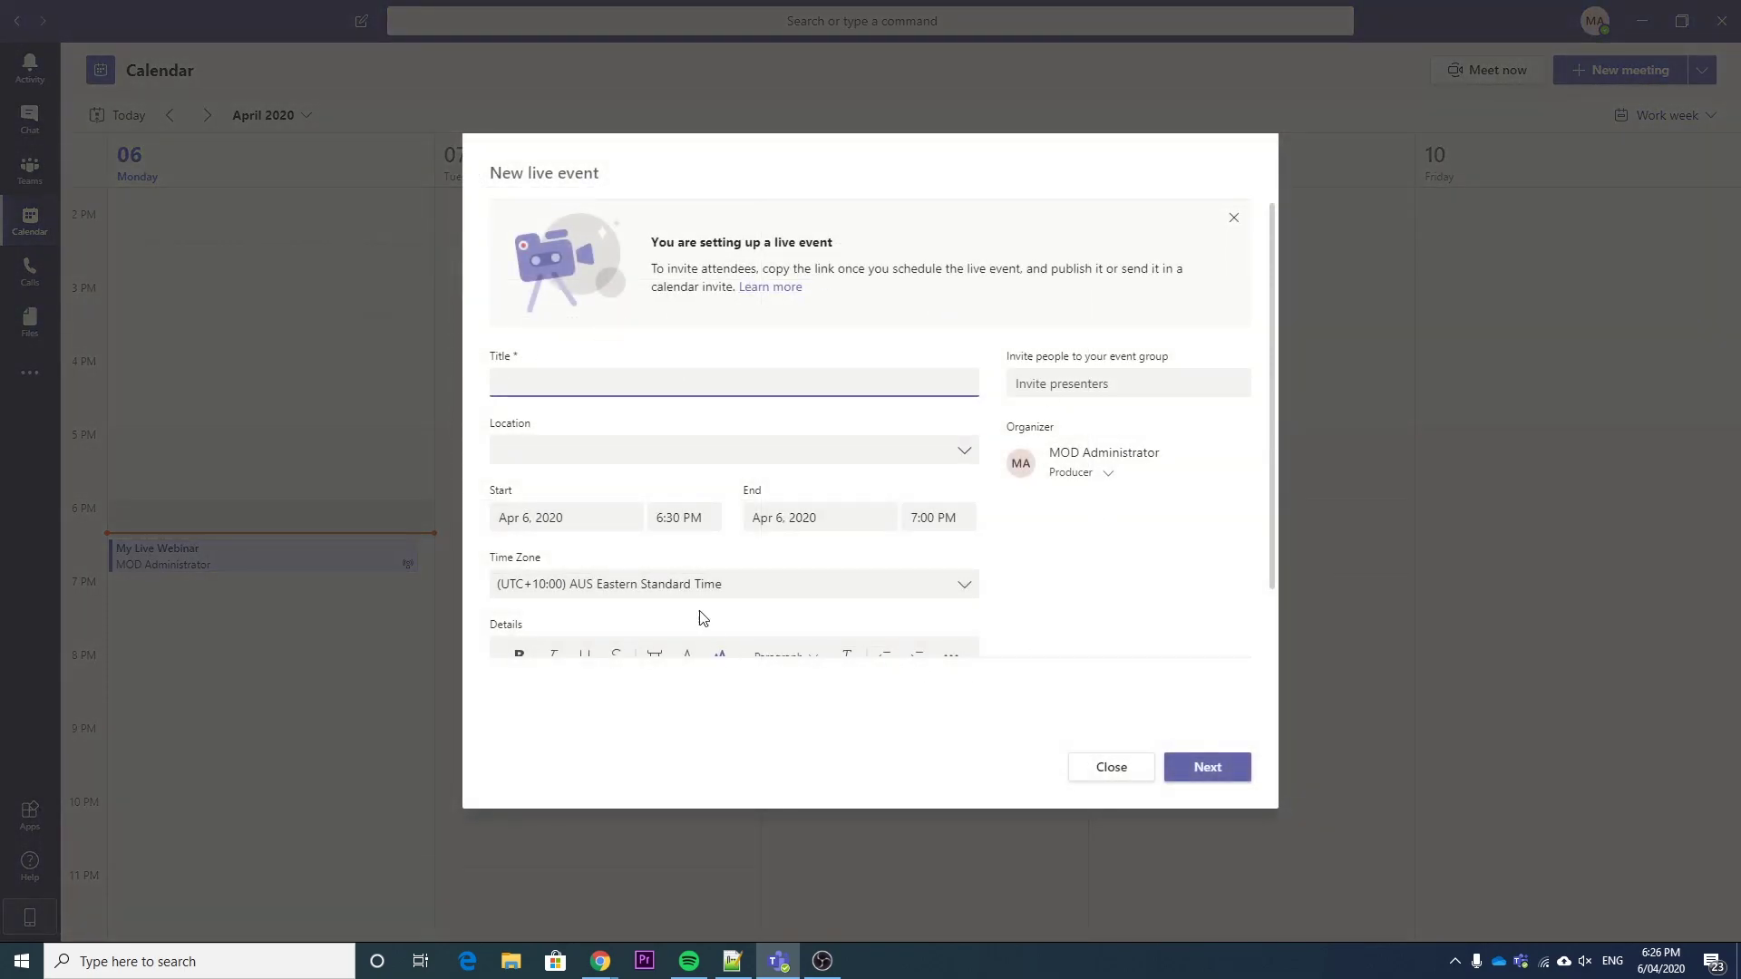
{"action": "scroll", "coordinate": [716, 410], "scroll_direction": "down", "scroll_amount": 2}
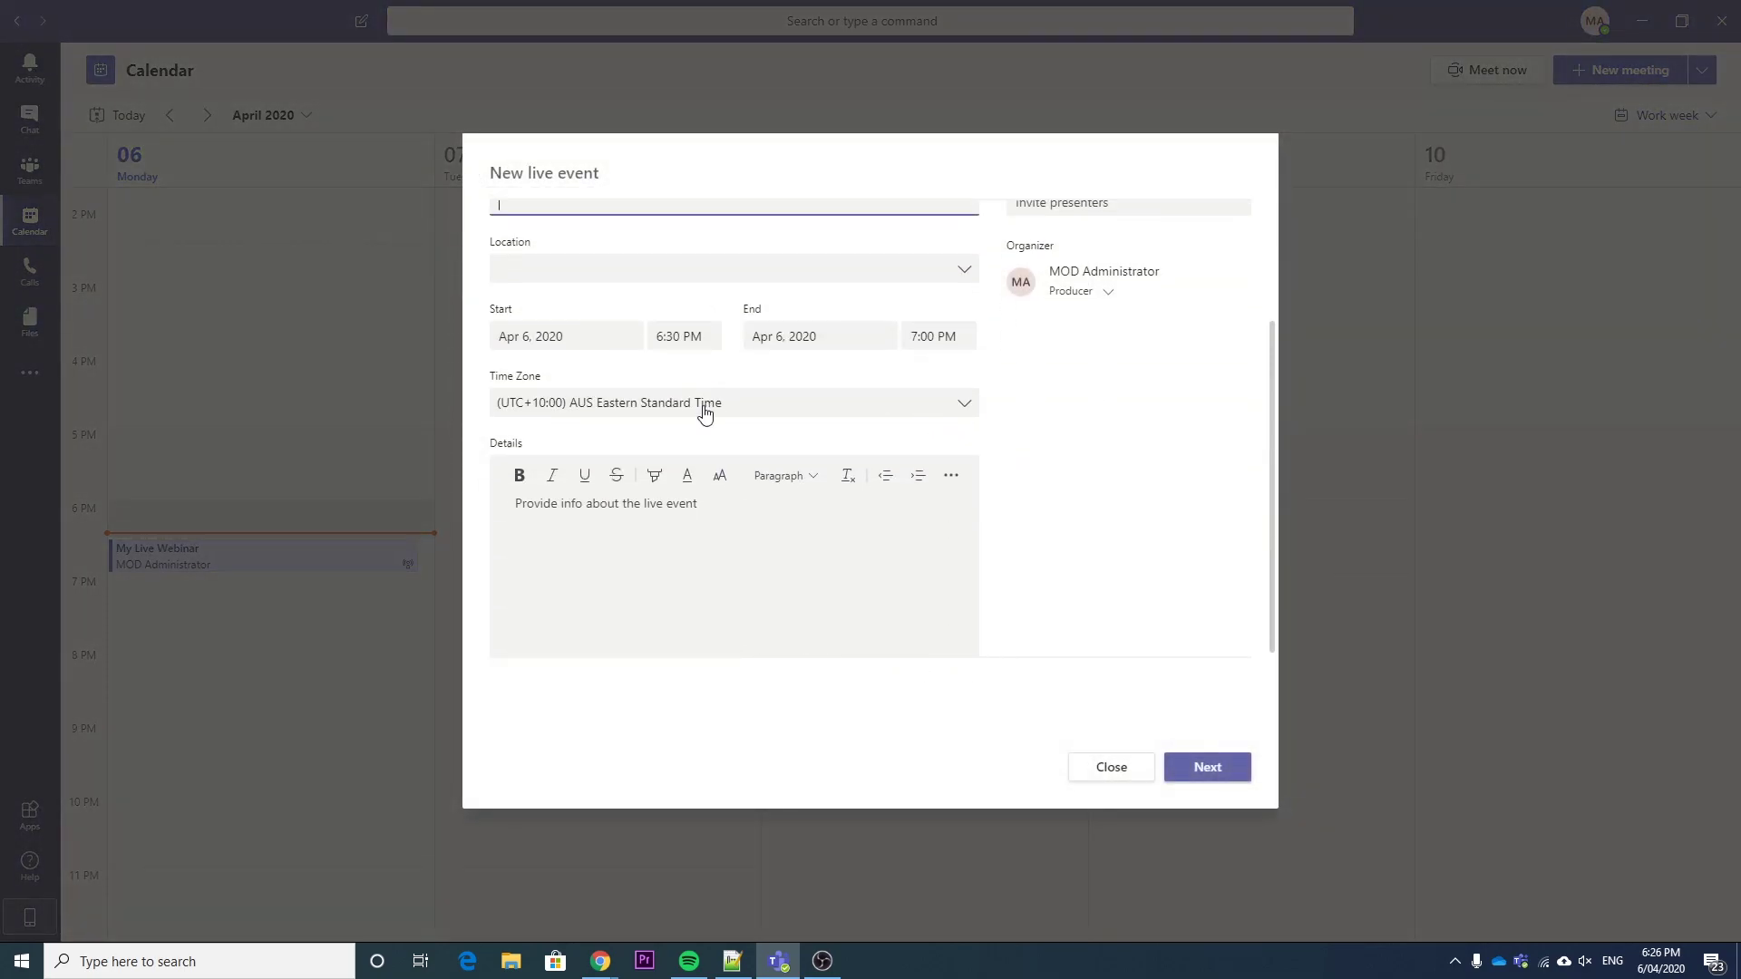
{"action": "scroll", "coordinate": [816, 499], "scroll_direction": "down", "scroll_amount": 1}
{"action": "left_click", "coordinate": [1112, 767]}
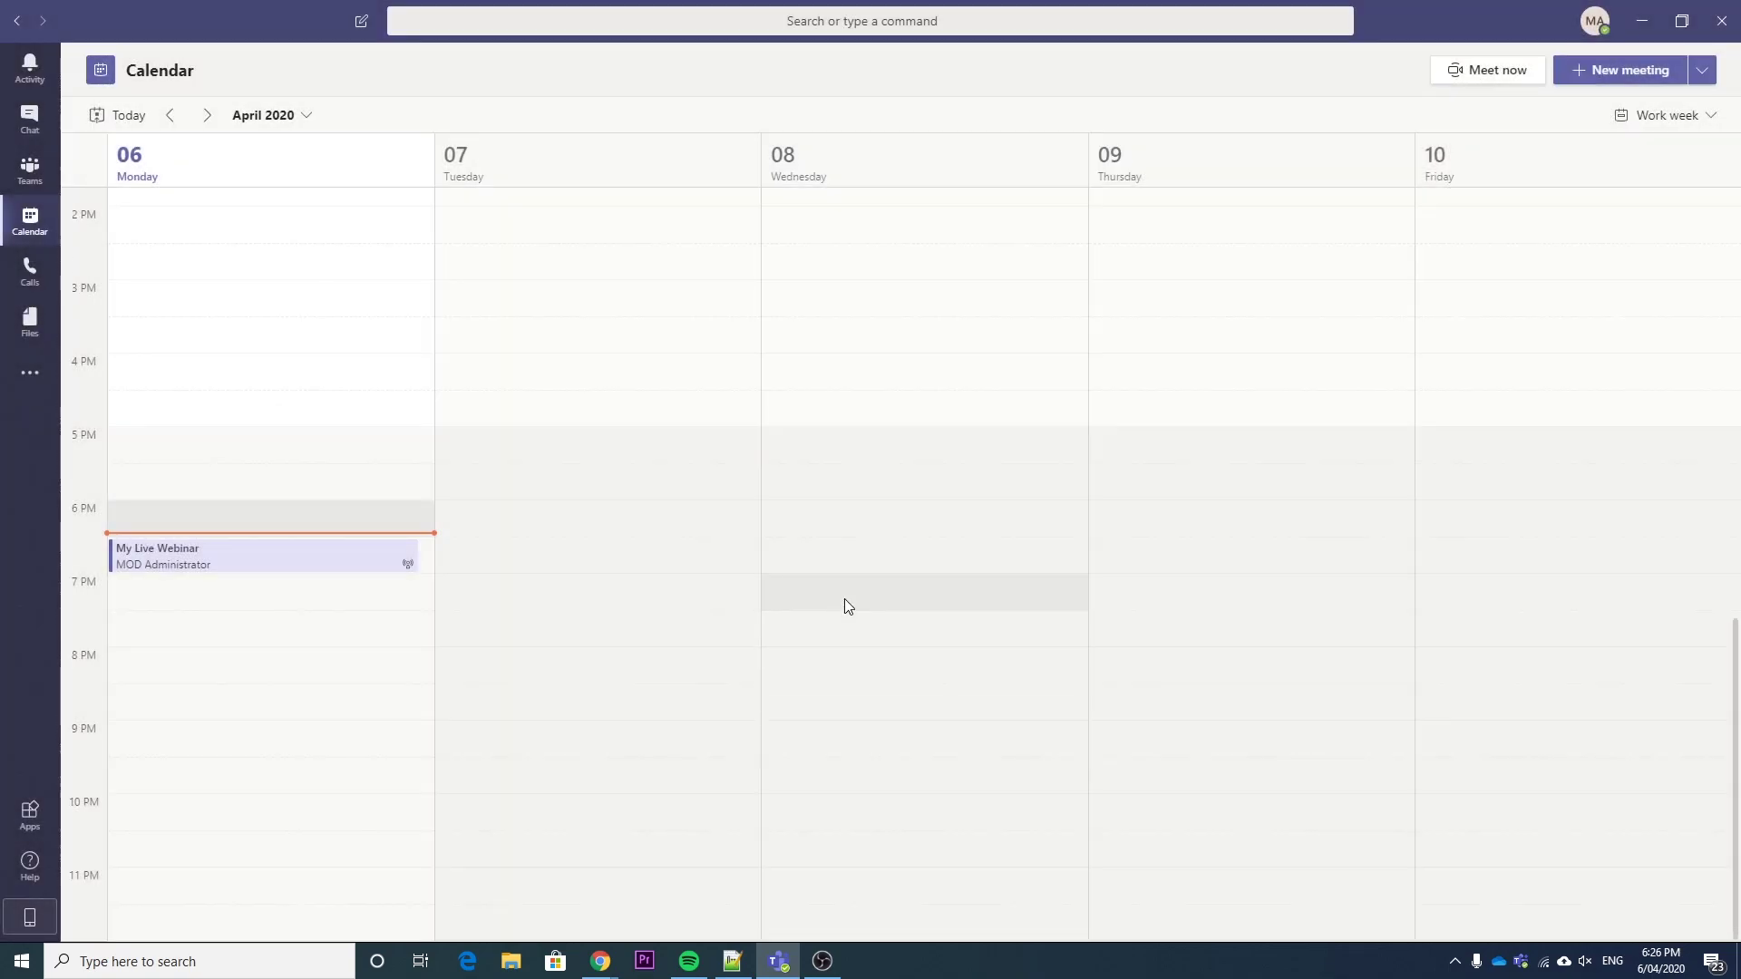